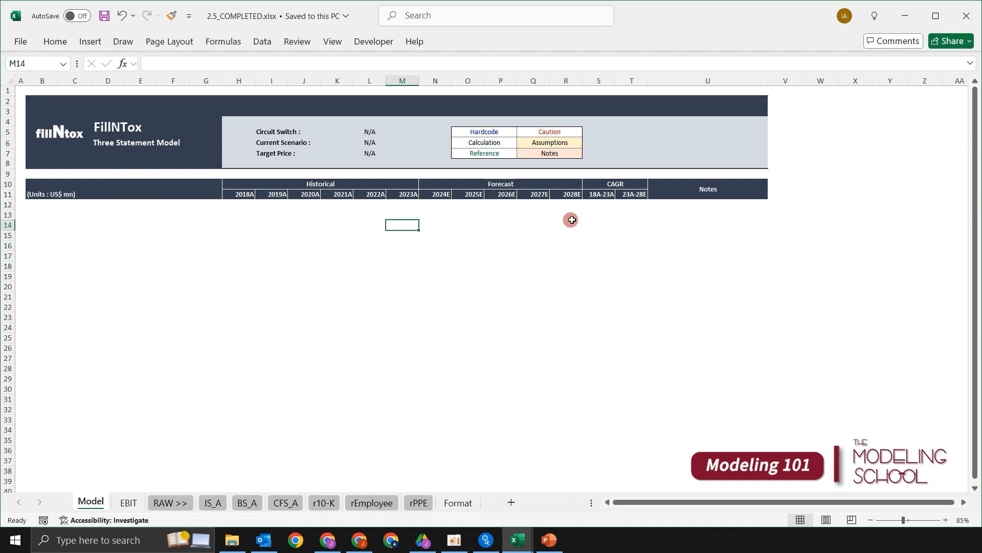
# - Open the IS_A sheet and examine the revenue, cost of revenues and gross profit line items
pyautogui.press('Left')
pyautogui.press('Up')
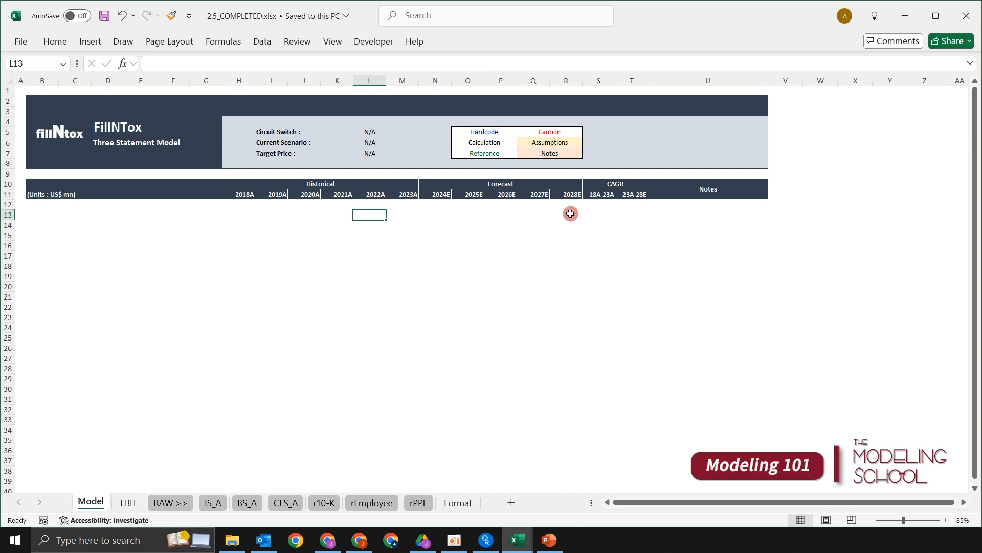
pyautogui.hotkey('ctrl', 'pagedown')
pyautogui.hotkey('ctrl', 'pagedown')
pyautogui.hotkey('ctrl', 'pagedown')
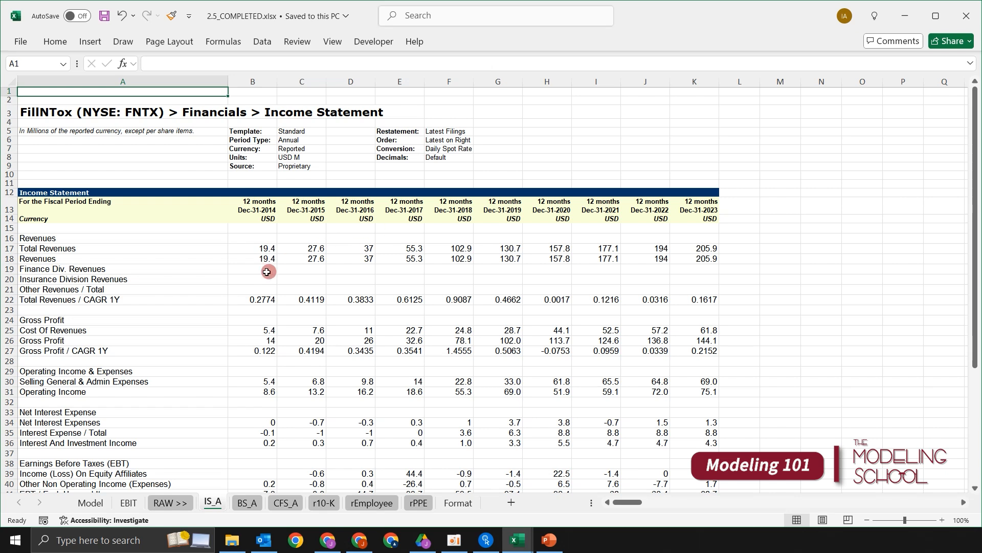
pyautogui.click(173, 271)
pyautogui.press('Up')
pyautogui.press('Up')
pyautogui.hotkey('shift', 'space')
pyautogui.press('Down')
pyautogui.press('Down')
pyautogui.press('Down')
pyautogui.press('Down')
pyautogui.press('Down')
pyautogui.press('Down')
pyautogui.hotkey('shift', 'space')
pyautogui.press('Down')
pyautogui.press('Down')
pyautogui.hotkey('shift', 'space')
pyautogui.press('Down')
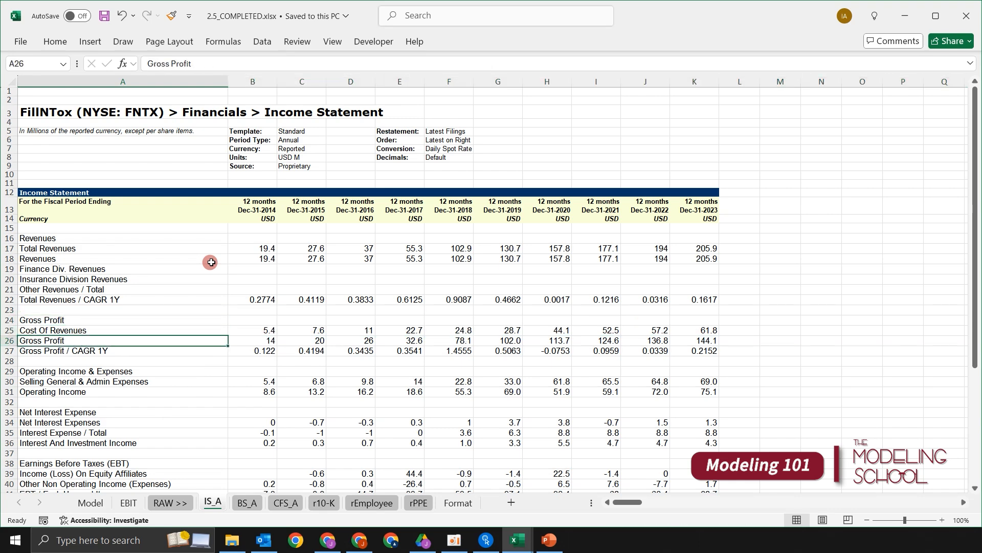
pyautogui.hotkey('shift', 'space')
pyautogui.press('Up')
pyautogui.press('Down')
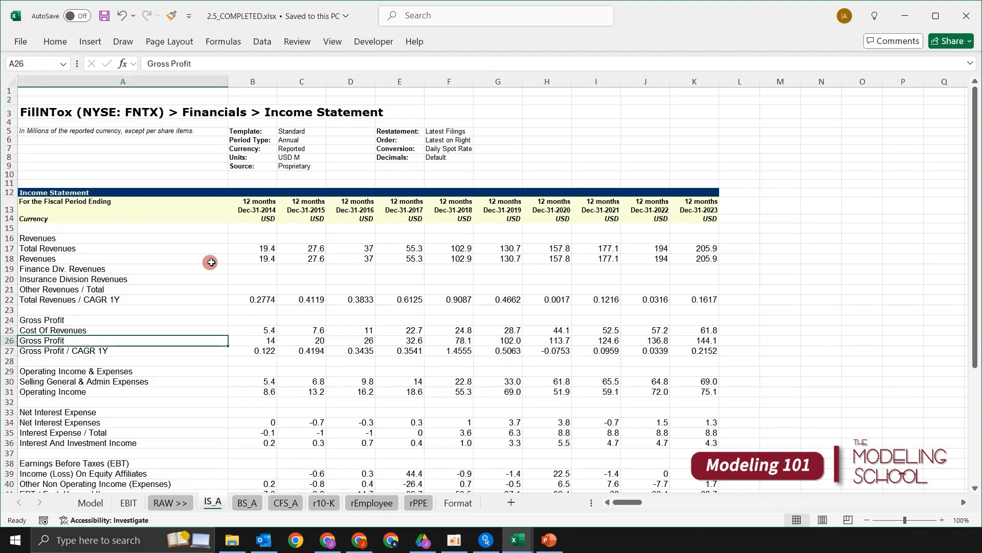
# - Look through the raw balance sheet and cash flow sheets, ending on BS_A
pyautogui.press('Up')
pyautogui.press('Up')
pyautogui.press('Up')
pyautogui.press('Up')
pyautogui.press('Up')
pyautogui.press('Up')
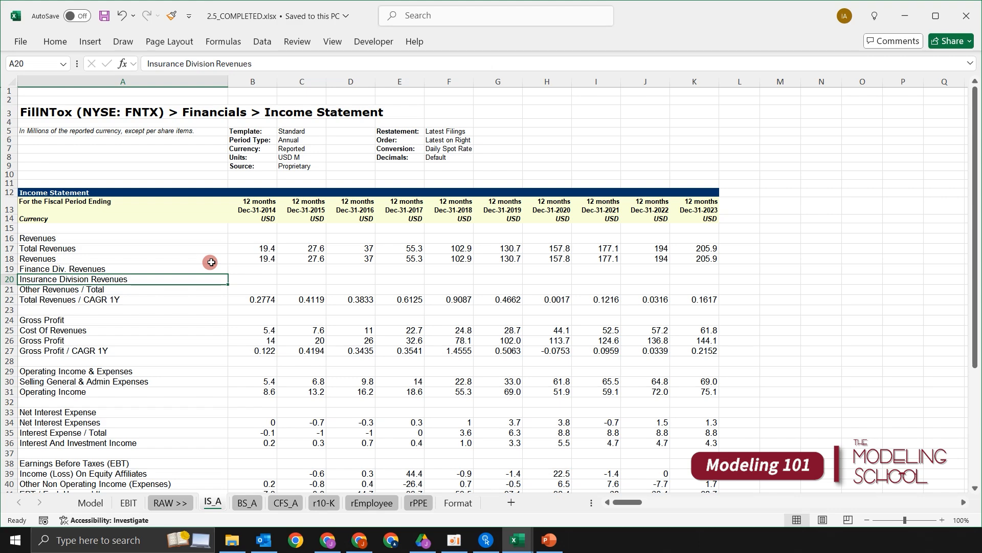
pyautogui.hotkey('ctrl', 'pagedown')
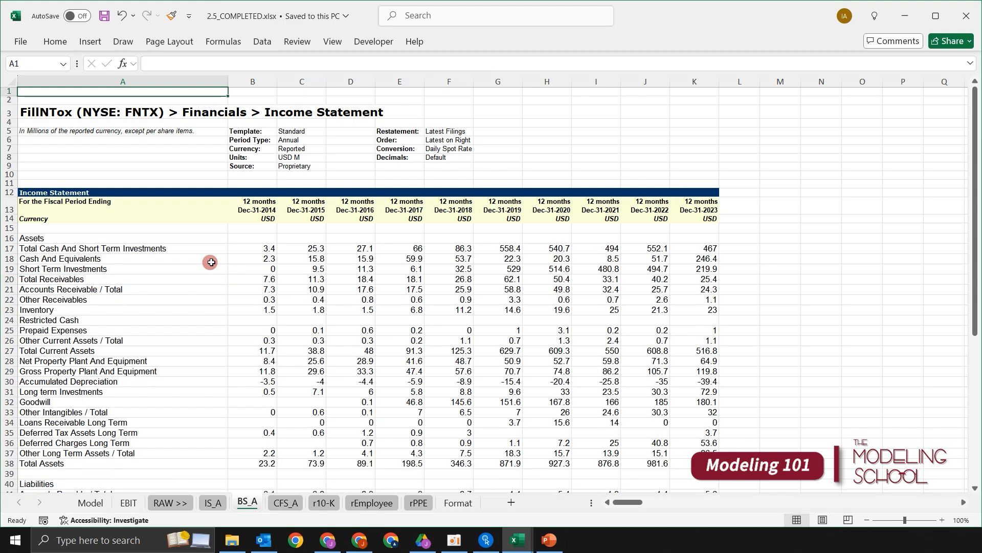
pyautogui.hotkey('ctrl', 'pagedown')
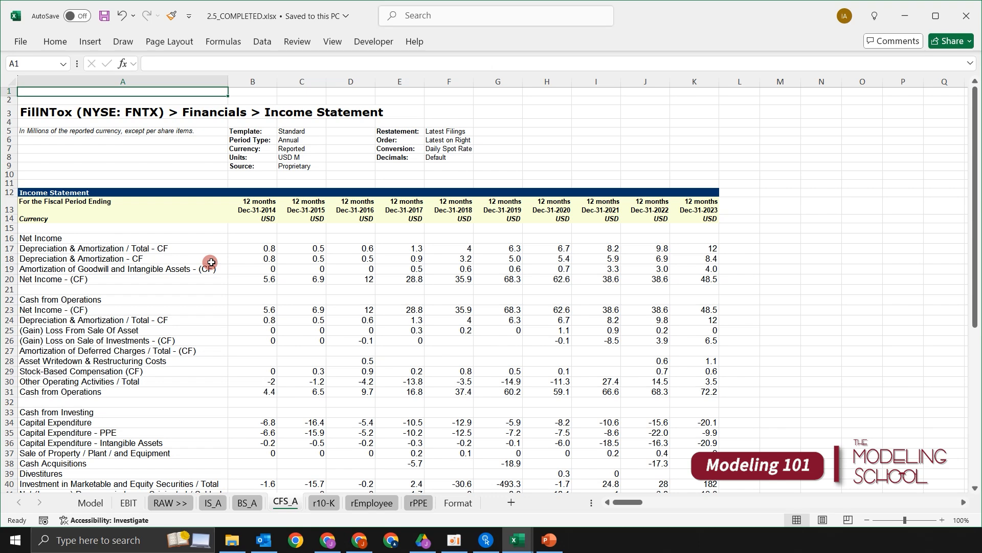
pyautogui.hotkey('ctrl', 'pageup')
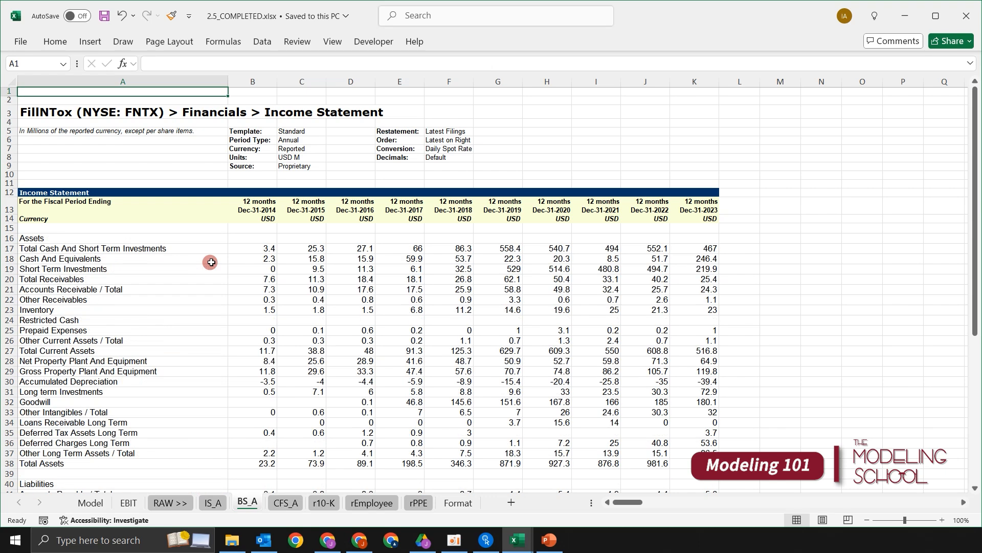
# - Examine the Unearned Revenue Non Current row across the years on the BS_A sheet
pyautogui.scroll(-6, 384, 330)
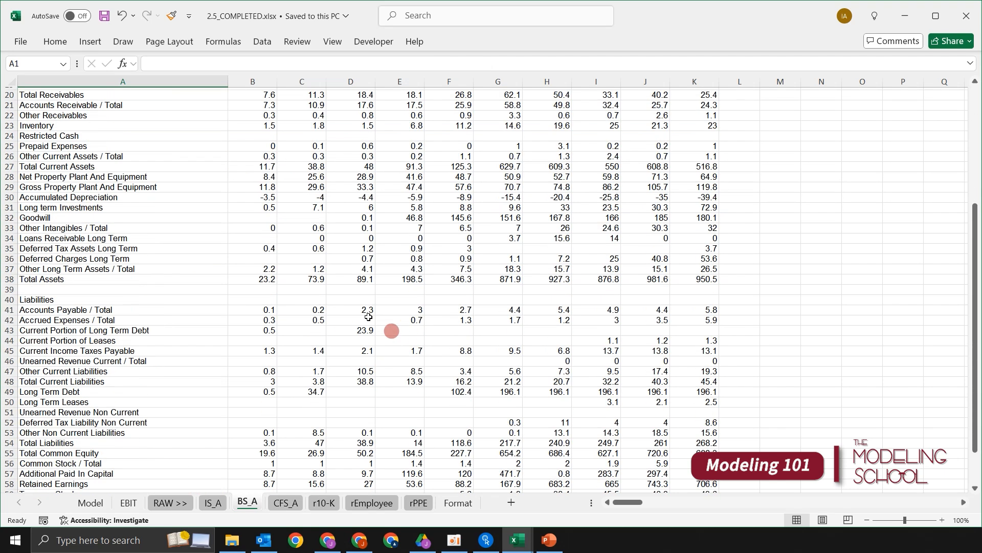
pyautogui.click(130, 412)
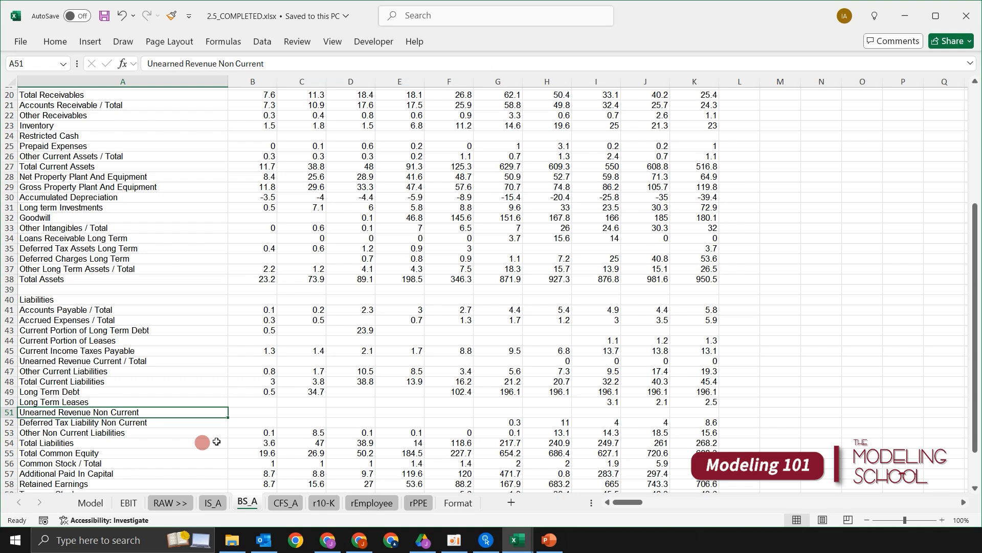
pyautogui.press('Right')
pyautogui.press('Right')
pyautogui.press('Right')
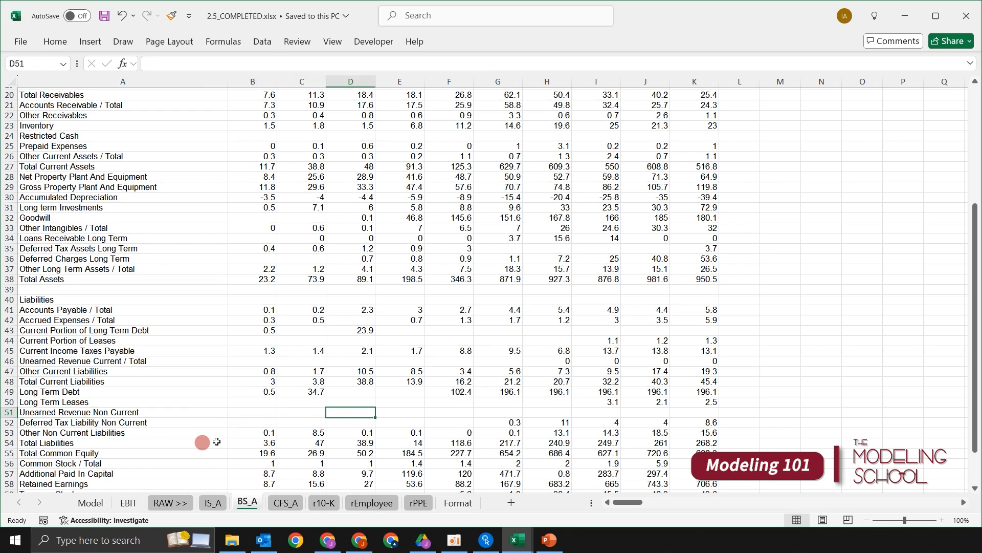
pyautogui.hotkey('shift', 'Right')
pyautogui.hotkey('shift', 'Right')
pyautogui.hotkey('shift', 'Right')
pyautogui.hotkey('shift', 'Right')
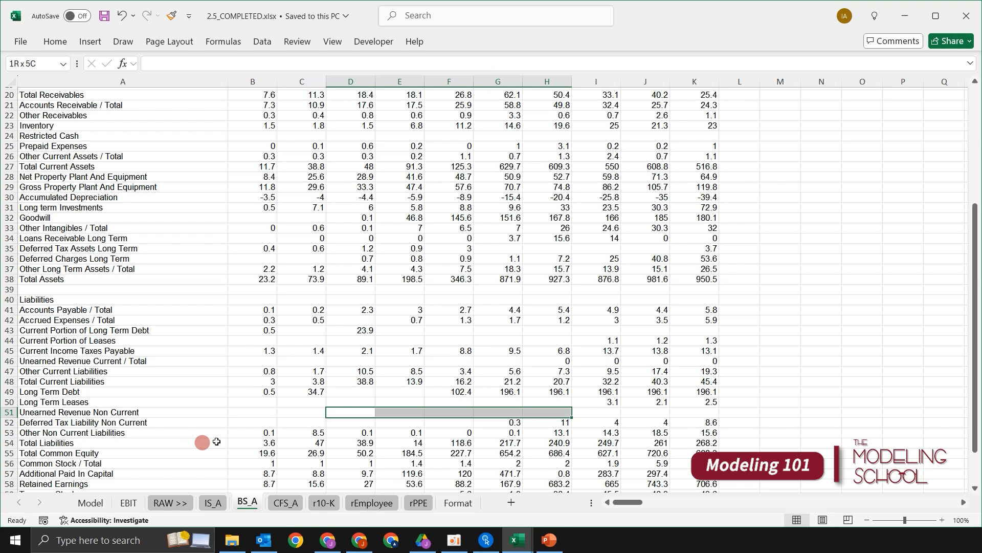
pyautogui.press('Home')
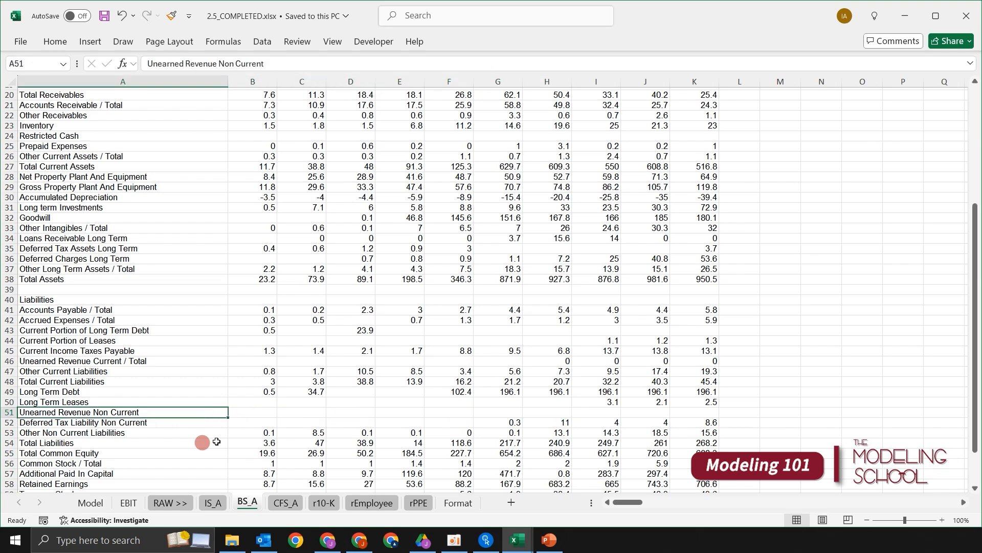
pyautogui.hotkey('shift', 'space')
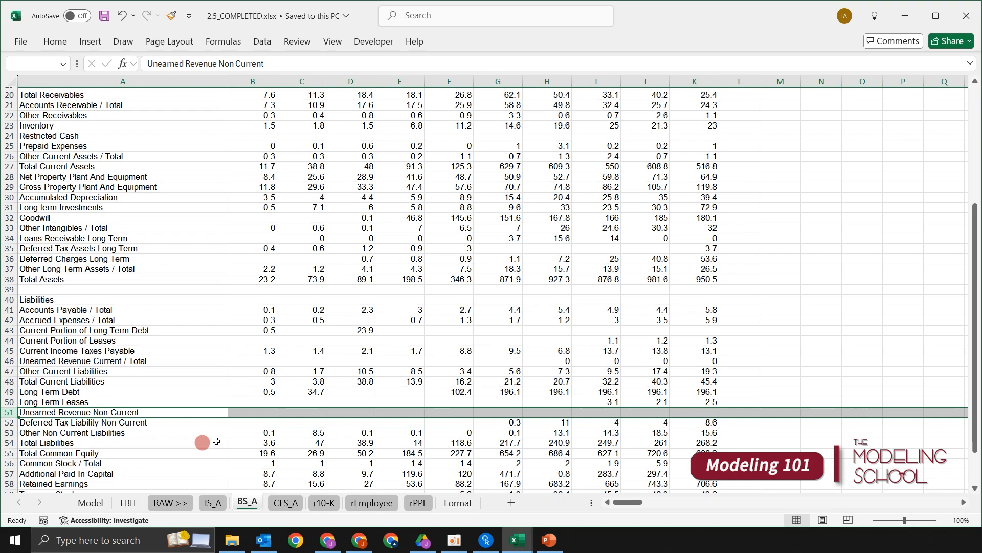
pyautogui.moveTo(485, 417); pyautogui.dragTo(496, 408)
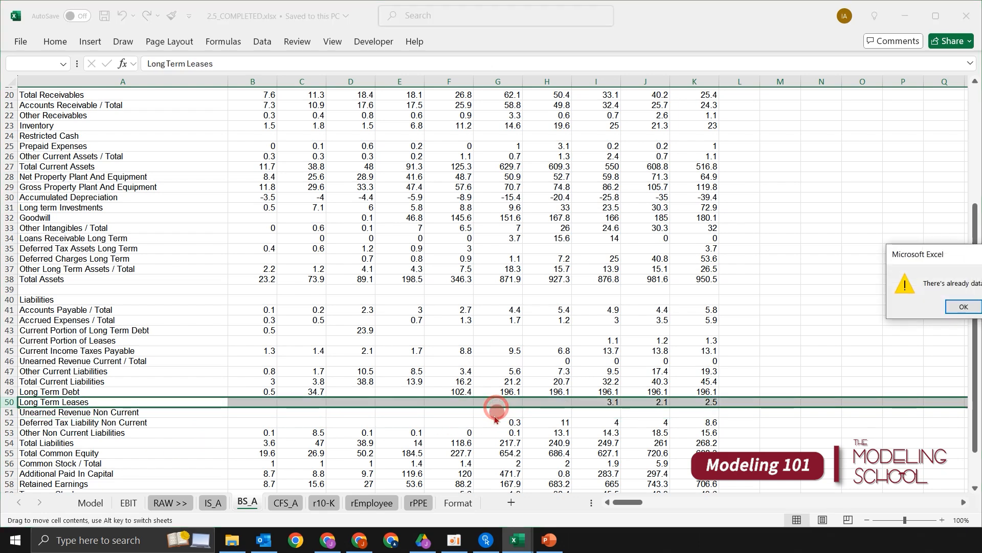
pyautogui.press('Escape')
# - Compare the Other Non Current Liabilities row with the neighbouring liability rows on the balance sheet
pyautogui.scroll(-1, 225, 390)
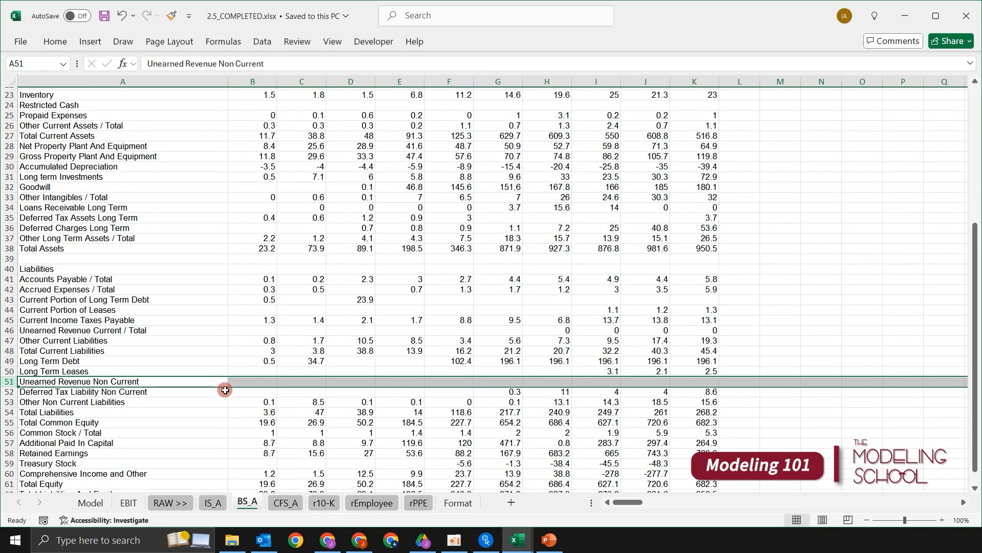
pyautogui.press('Down')
pyautogui.press('Down')
pyautogui.hotkey('shift', 'space')
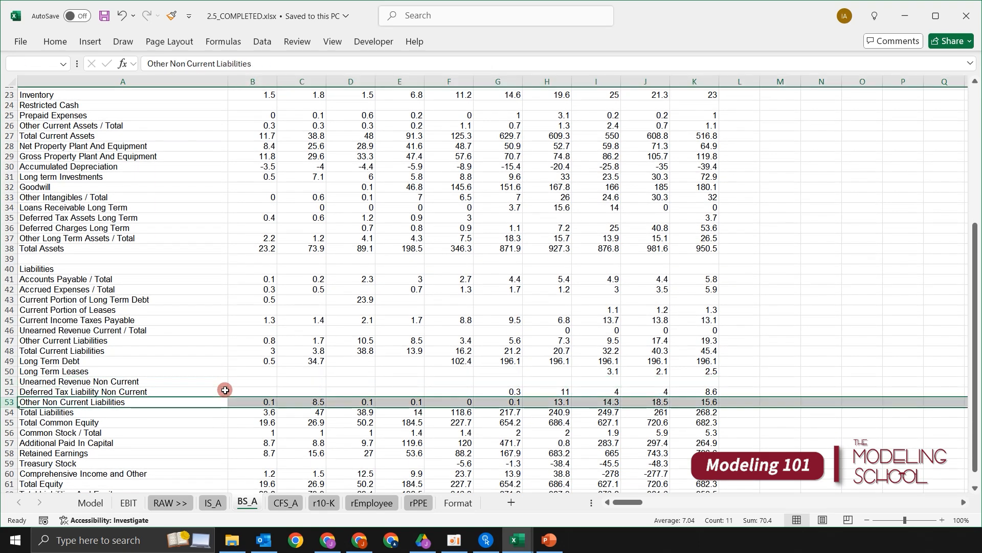
pyautogui.press('Right')
pyautogui.press('Right')
pyautogui.press('Right')
pyautogui.press('Right')
pyautogui.press('Right')
pyautogui.press('Right')
pyautogui.press('Right')
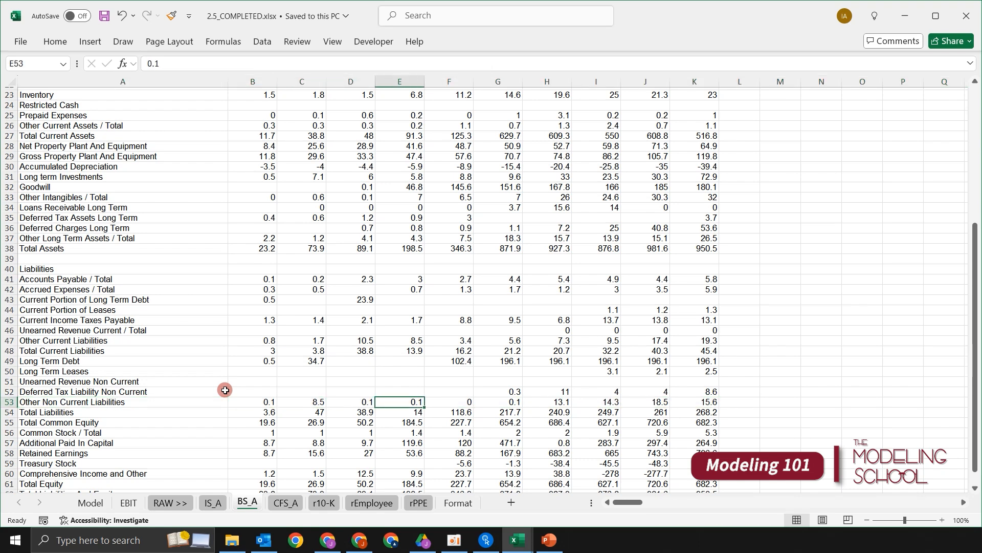
pyautogui.press('Up')
pyautogui.press('Up')
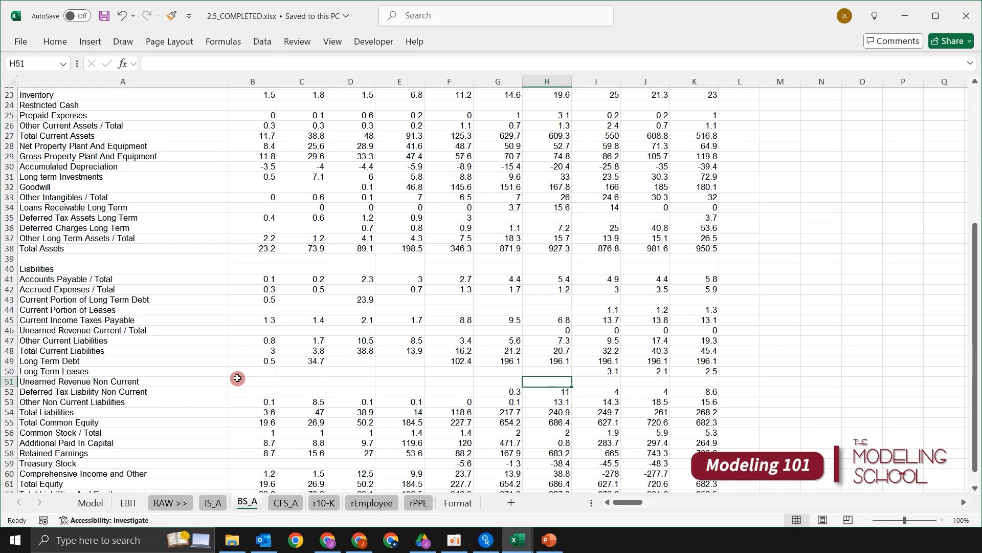
pyautogui.scroll(2, 220, 360)
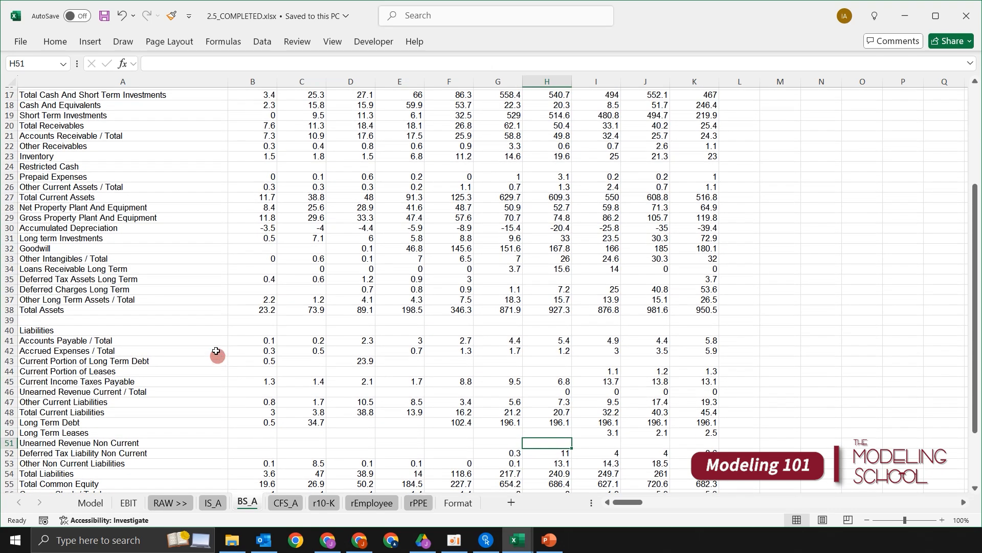
pyautogui.click(297, 341)
pyautogui.click(312, 322)
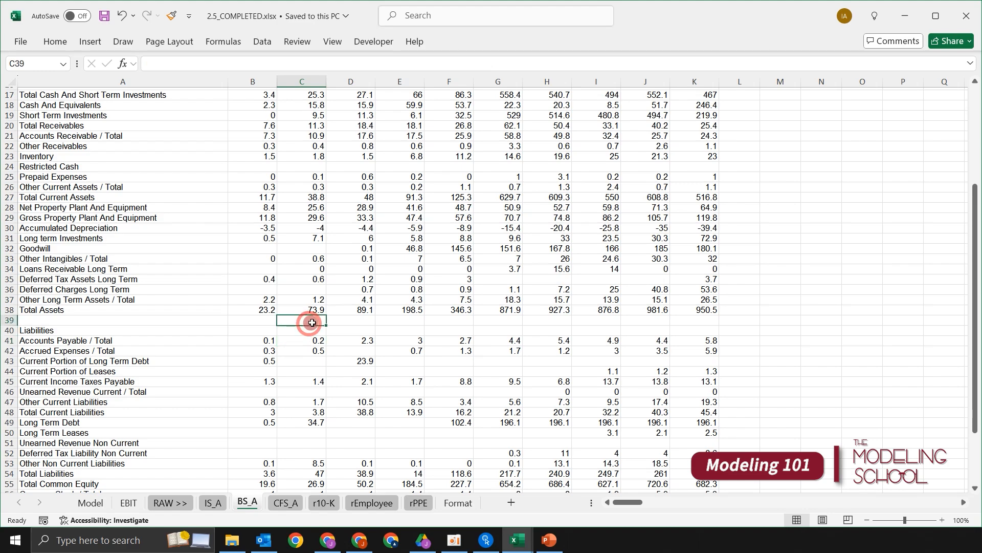
# - Return to the IS_A sheet and look over its operating income, gross profit and revenue rows
pyautogui.click(93, 503)
pyautogui.click(233, 502)
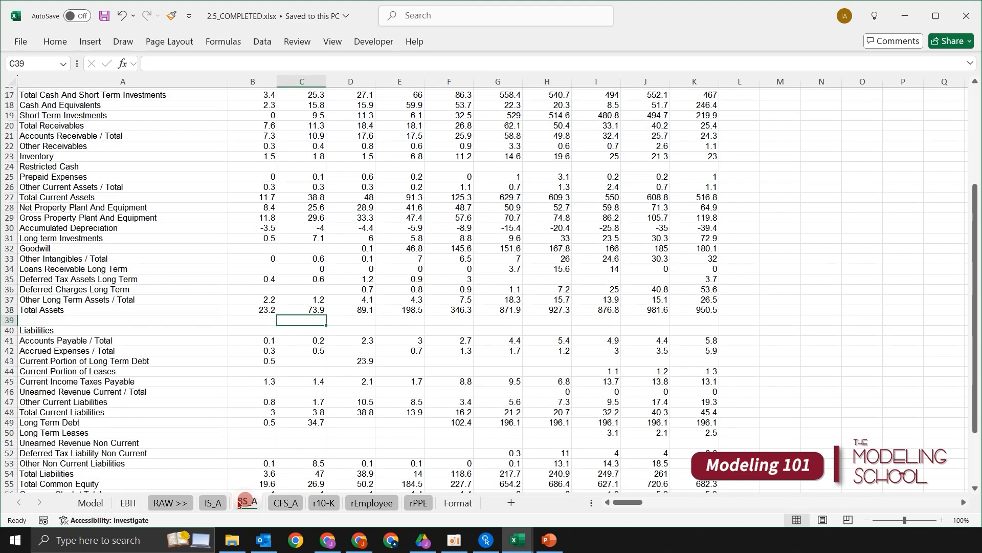
pyautogui.click(216, 502)
pyautogui.click(259, 395)
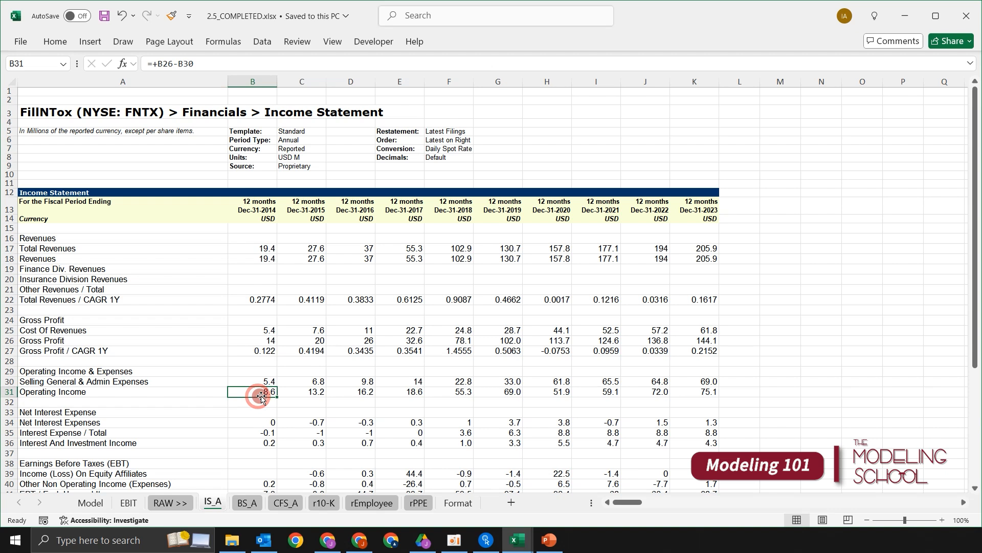
pyautogui.click(241, 365)
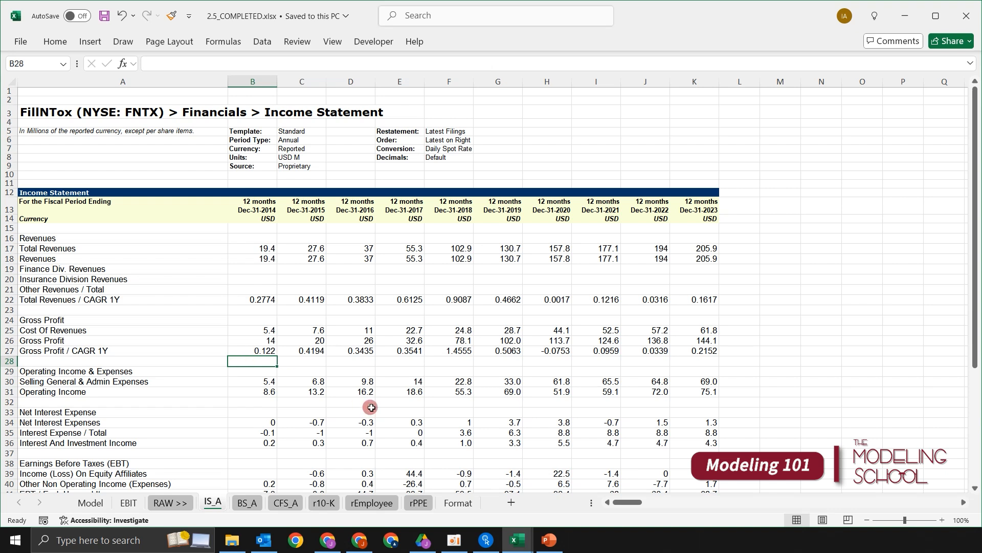
pyautogui.press('Up')
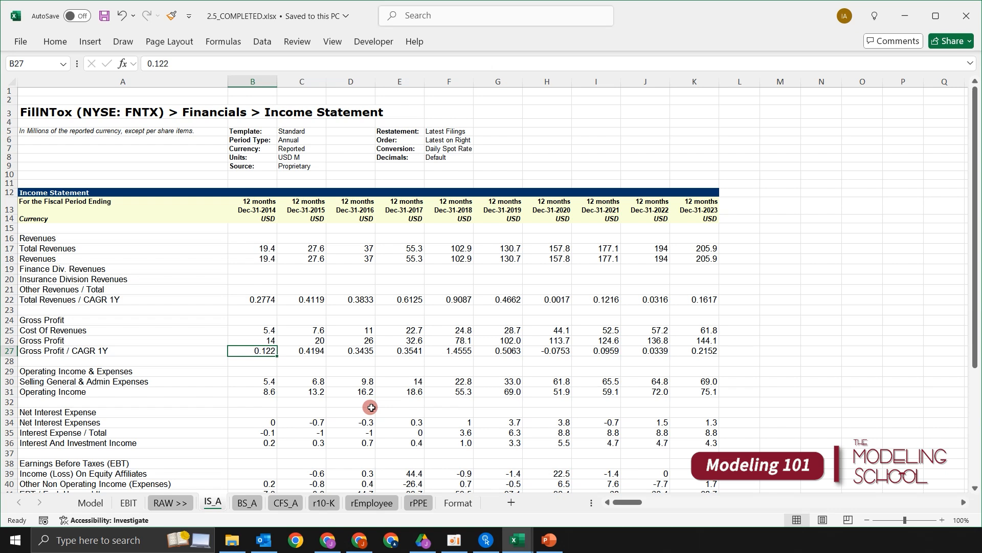
pyautogui.press('Up')
pyautogui.press('Up')
pyautogui.press('Up')
pyautogui.press('Up')
pyautogui.press('Up')
pyautogui.press('Up')
pyautogui.press('Up')
pyautogui.press('Up')
pyautogui.press('Up')
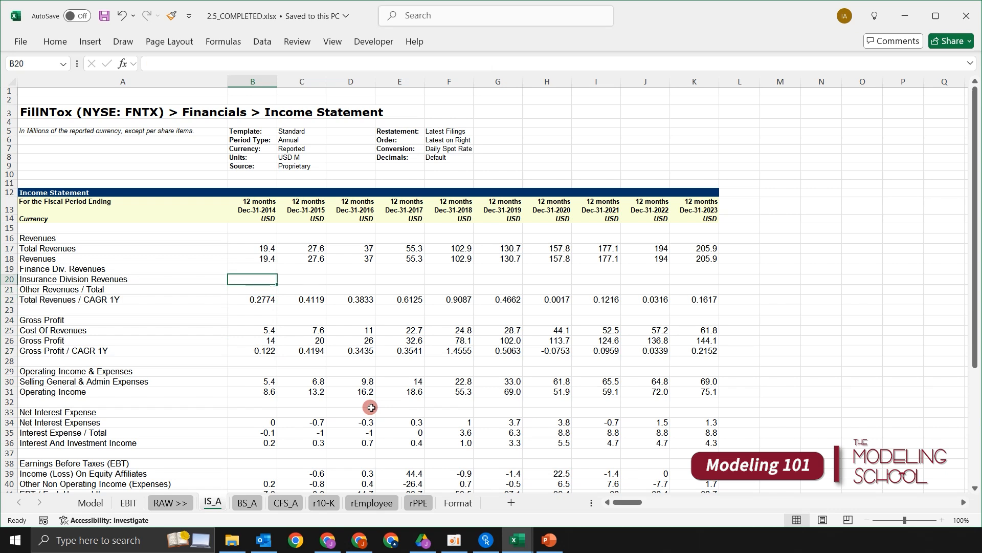
# - Compare the Total Revenues row with the other revenue rows beneath it in the income statement
pyautogui.press('Left')
pyautogui.press('Up')
pyautogui.press('Down')
pyautogui.press('Up')
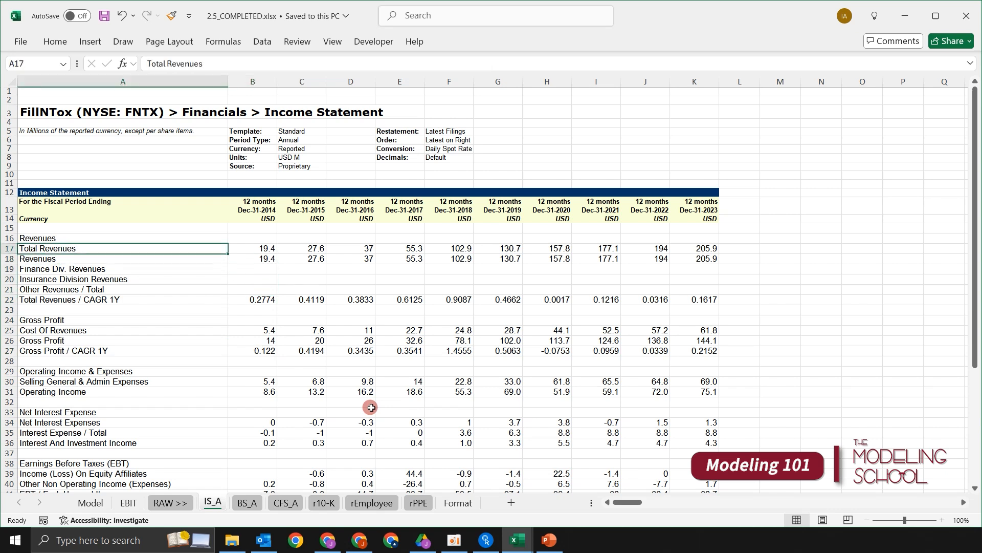
pyautogui.press('Down')
pyautogui.press('Up')
pyautogui.hotkey('shift', 'space')
pyautogui.press('Down')
pyautogui.press('Down')
pyautogui.press('Down')
pyautogui.press('Up')
pyautogui.press('Up')
pyautogui.press('Up')
pyautogui.hotkey('shift', 'space')
pyautogui.press('Down')
pyautogui.press('Up')
pyautogui.hotkey('shift', 'space')
pyautogui.press('Up')
pyautogui.hotkey('shift', 'space')
pyautogui.press('Down')
pyautogui.press('Up')
# - Fill the entire Total Revenues row 17 with the lightest green theme colour
pyautogui.hotkey('shift', 'space')
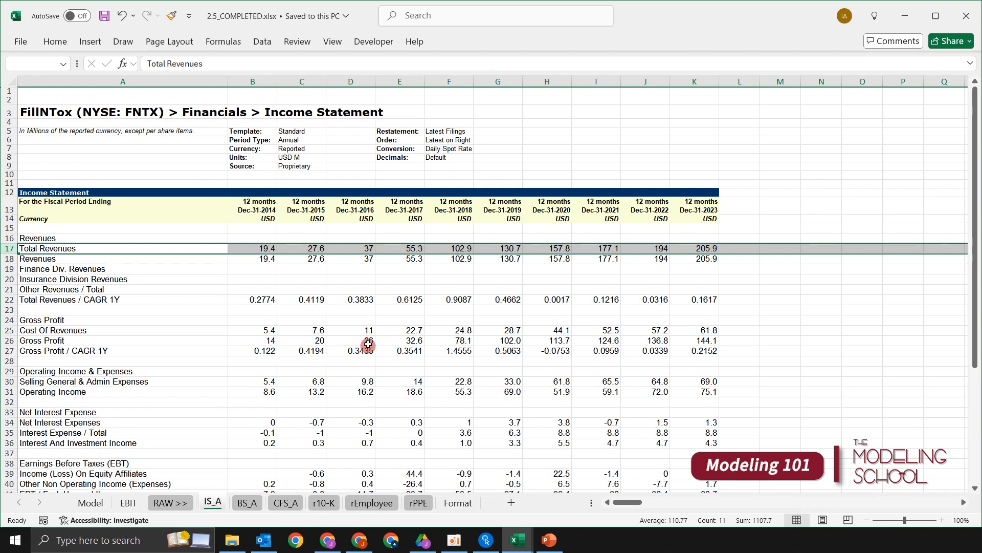
pyautogui.press('alt')
pyautogui.press('h')
pyautogui.press('h')
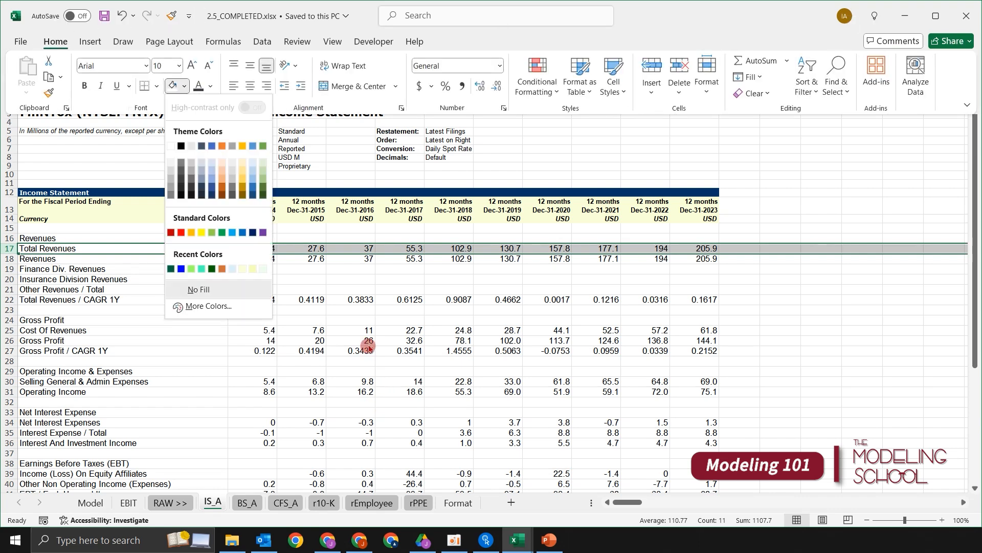
pyautogui.press('Left')
pyautogui.press('Left')
pyautogui.press('Up')
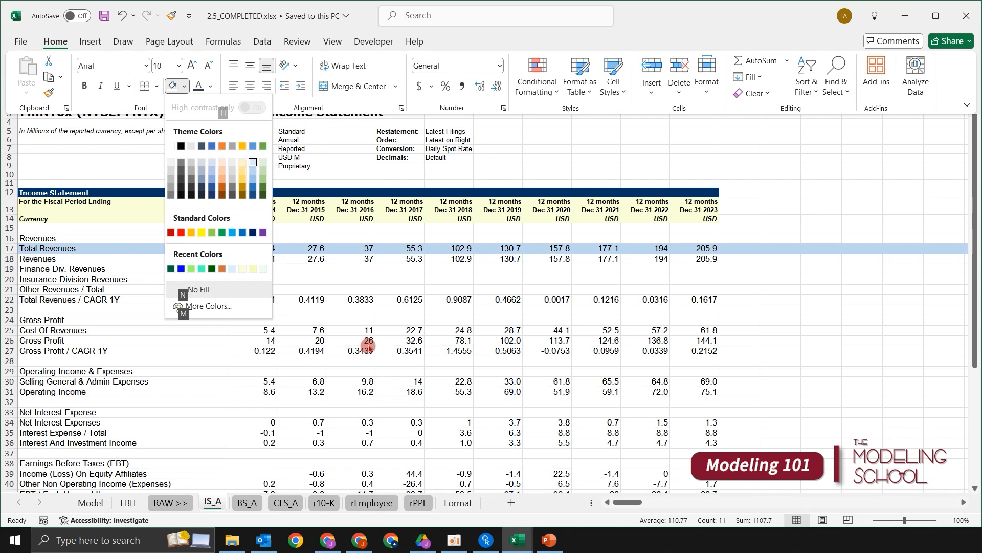
pyautogui.press('Left')
pyautogui.press('Right')
pyautogui.press('Right')
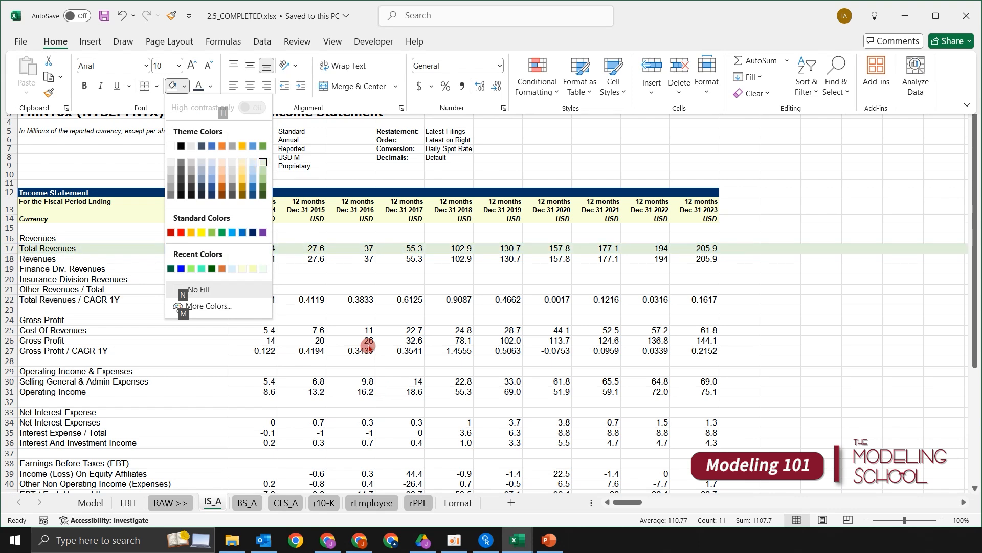
pyautogui.press('Return')
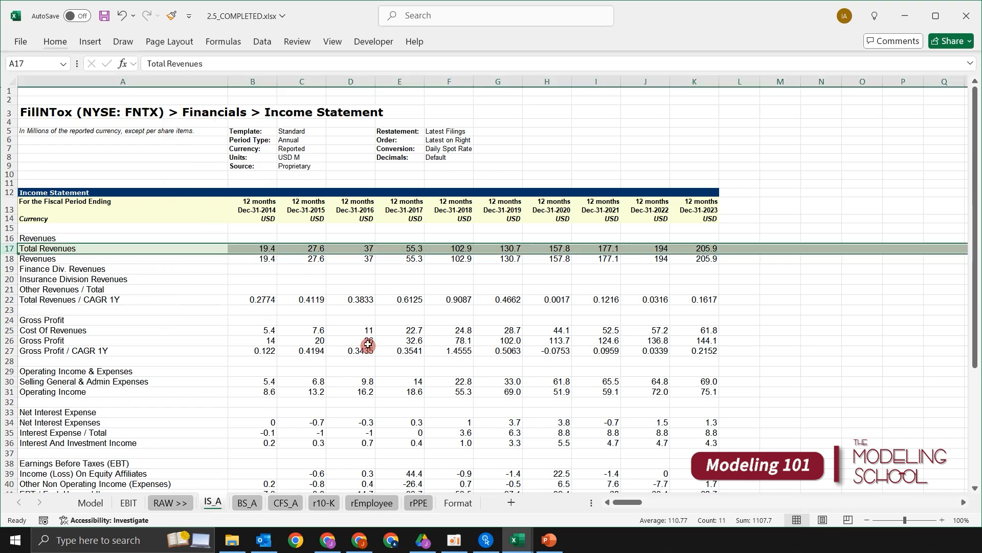
# - Repeat the same light green fill on the entire Cost Of Revenues row 25
pyautogui.press('Down')
pyautogui.press('Up')
pyautogui.press('Down')
pyautogui.press('Up')
pyautogui.press('Down')
pyautogui.press('Down')
pyautogui.press('Down')
pyautogui.press('Up')
pyautogui.press('Up')
pyautogui.press('Up')
pyautogui.press('Down')
pyautogui.press('Down')
pyautogui.press('Down')
pyautogui.press('Down')
pyautogui.press('Down')
pyautogui.press('Down')
pyautogui.press('Down')
pyautogui.press('Down')
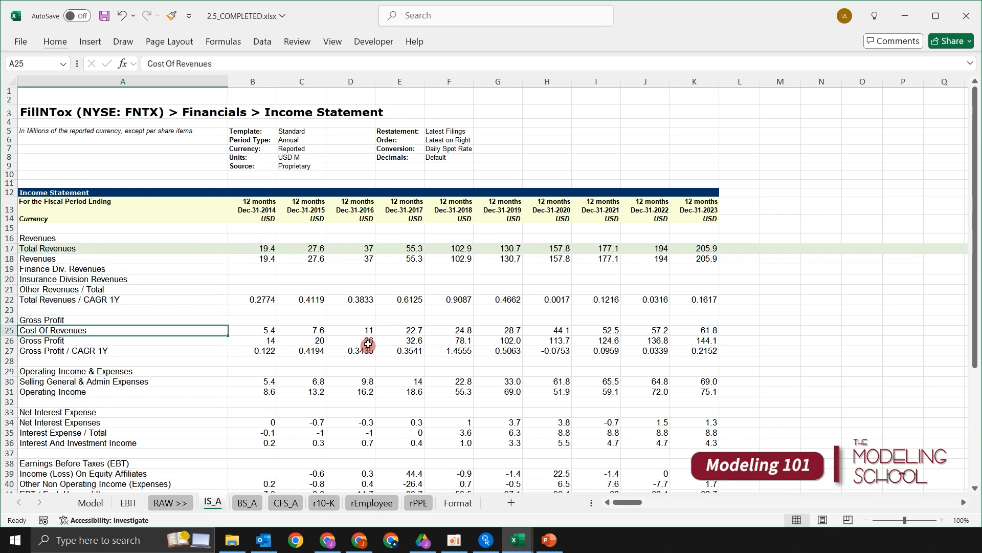
pyautogui.hotkey('shift', 'space')
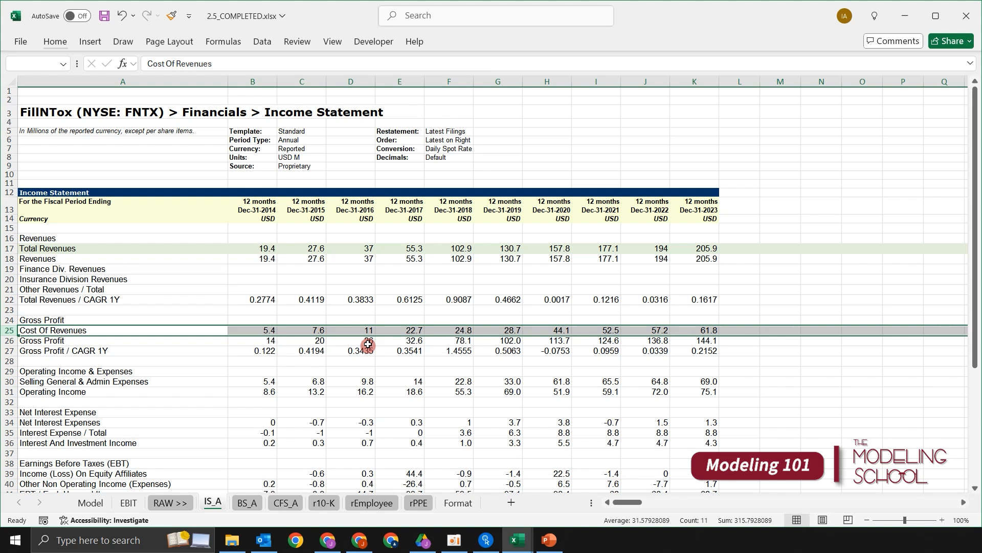
pyautogui.press('F4')
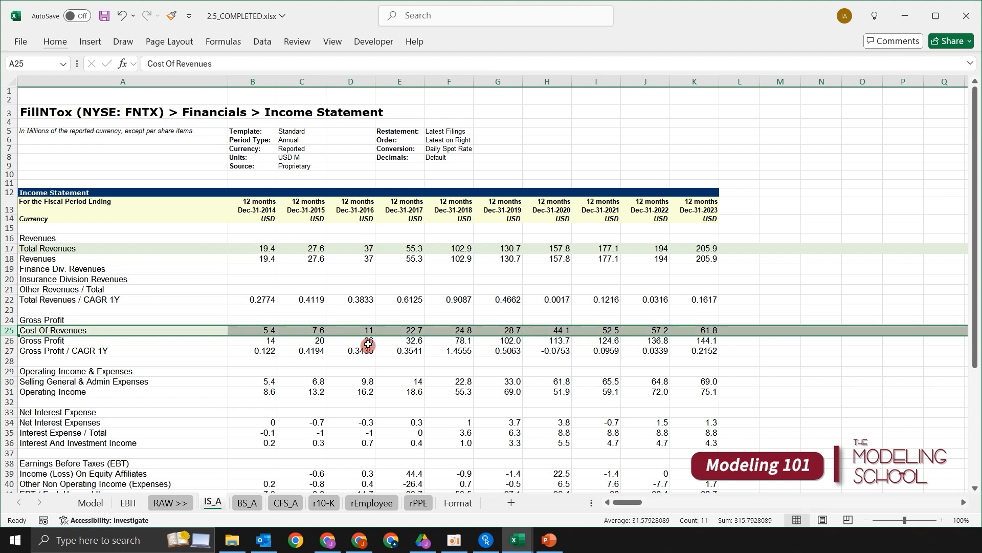
# - Repeat the light green fill on the entire Gross Profit row 26
pyautogui.press('Down')
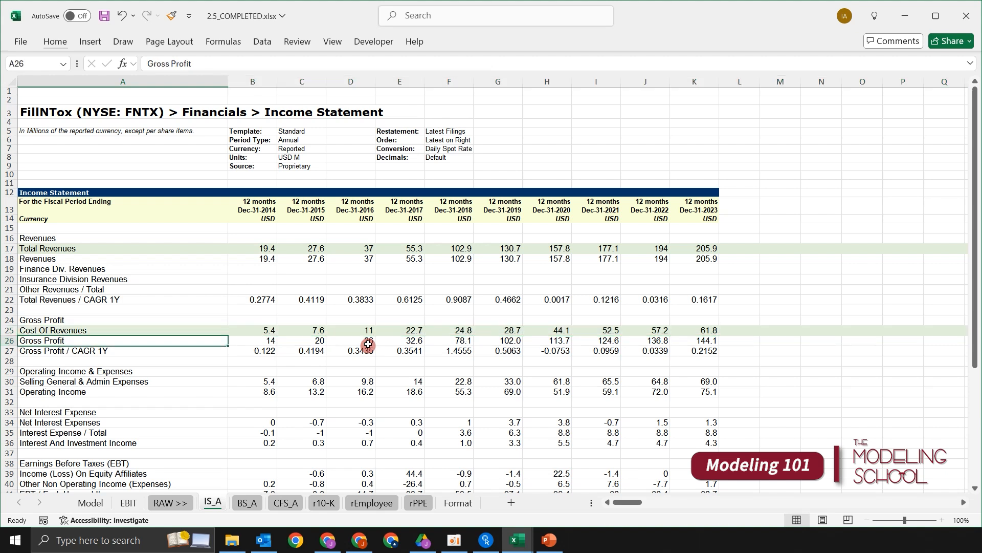
pyautogui.hotkey('shift', 'space')
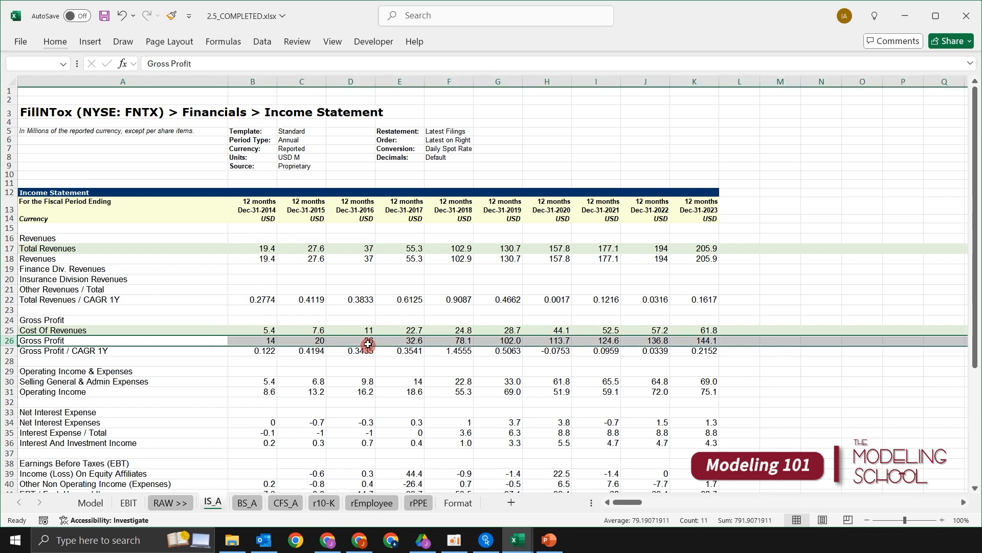
pyautogui.press('F4')
pyautogui.press('Up')
pyautogui.press('Down')
pyautogui.press('Down')
pyautogui.press('Down')
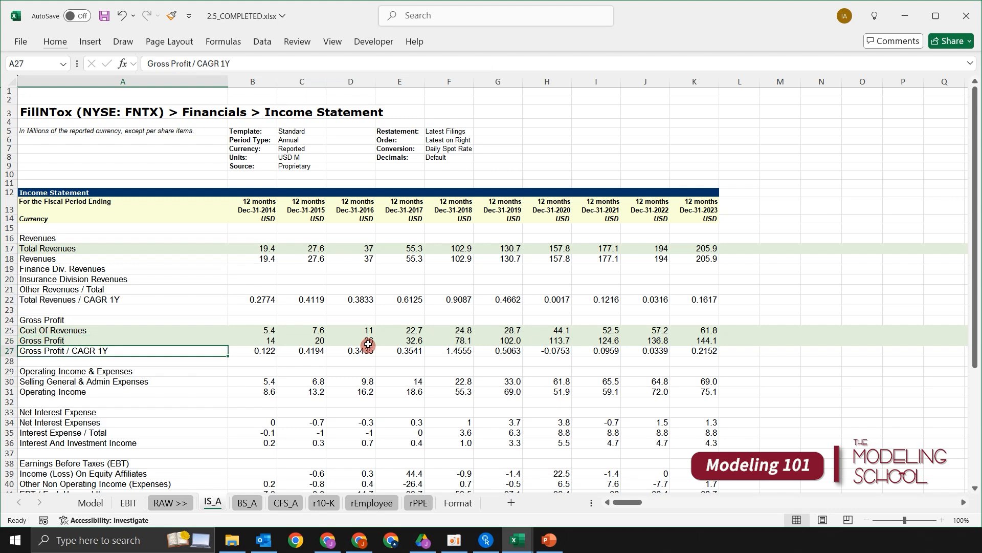
pyautogui.press('Up')
# - Apply the same light green fill to the entire Selling General & Admin Expenses row 30
pyautogui.scroll(-2, 363, 263)
pyautogui.scroll(-2, 363, 263)
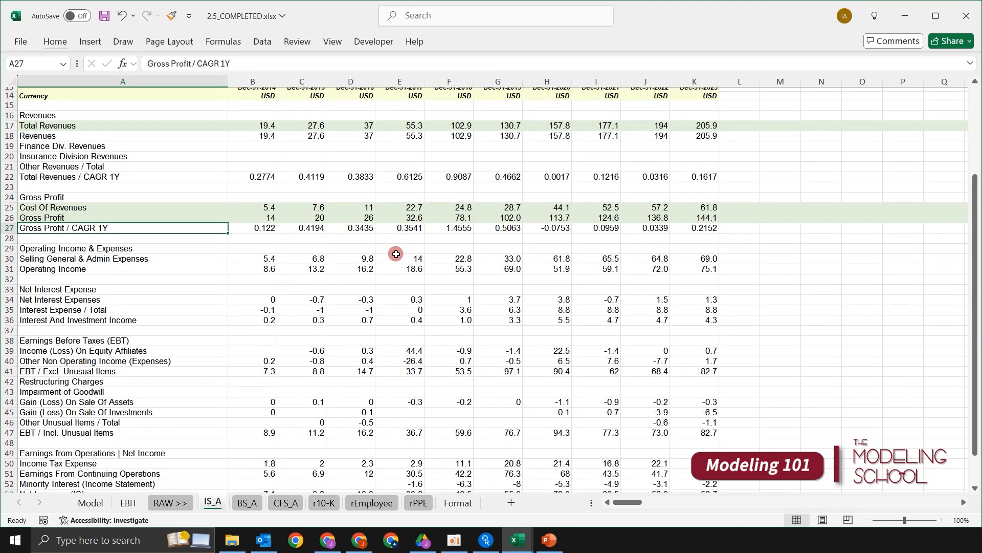
pyautogui.press('Down')
pyautogui.press('Down')
pyautogui.press('Down')
pyautogui.press('Down')
pyautogui.press('Up')
pyautogui.hotkey('shift', 'space')
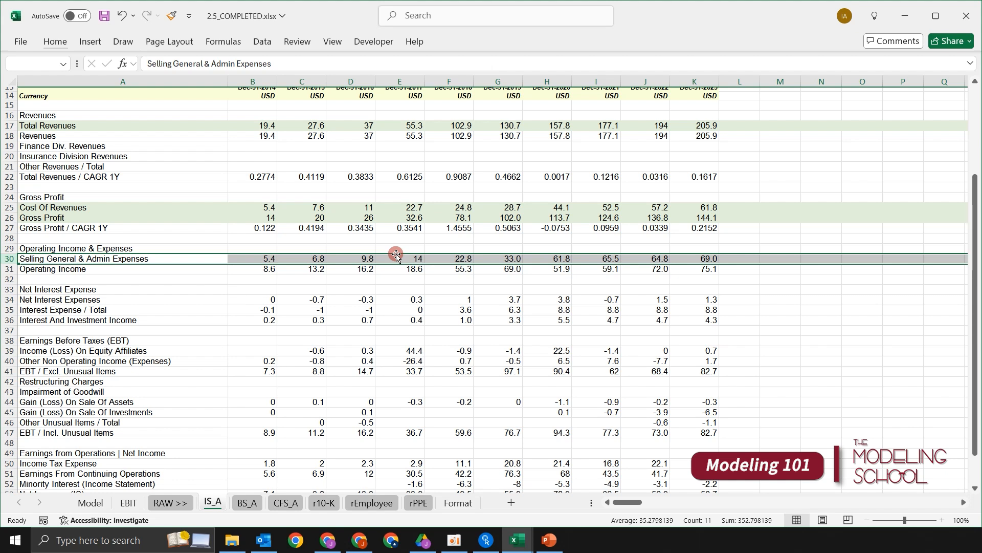
pyautogui.press('Up')
pyautogui.press('Down')
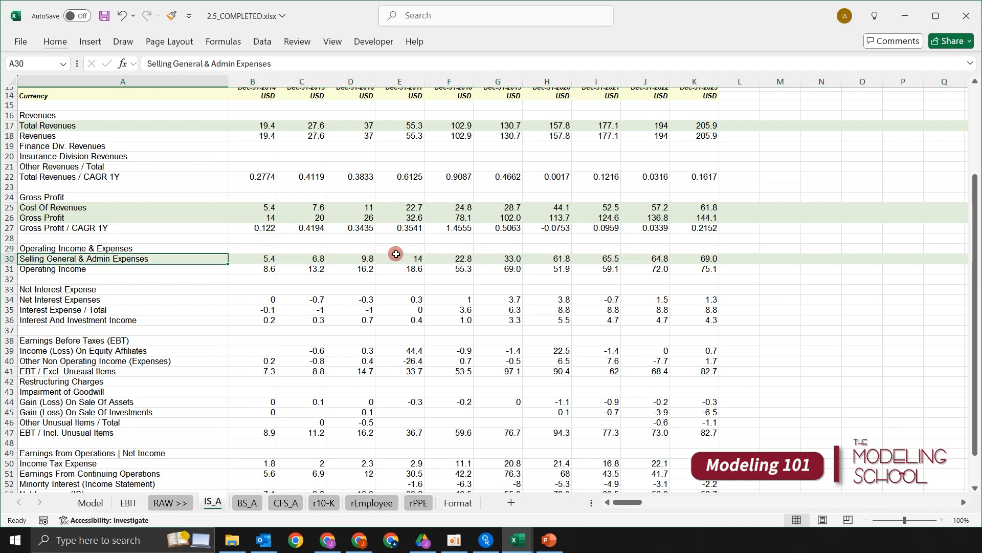
# - Highlight the entire Operating Income row 31 with the same light green fill
pyautogui.hotkey('shift', 'space')
pyautogui.press('Up')
pyautogui.press('Down')
pyautogui.press('Down')
pyautogui.hotkey('shift', 'space')
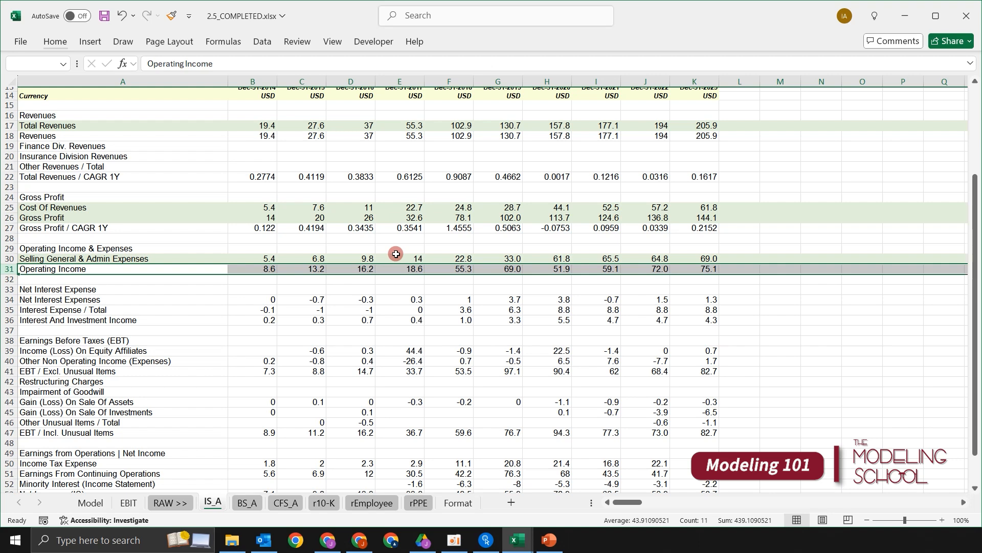
pyautogui.press('Up')
pyautogui.press('Down')
pyautogui.press('Down')
pyautogui.press('Down')
pyautogui.press('Down')
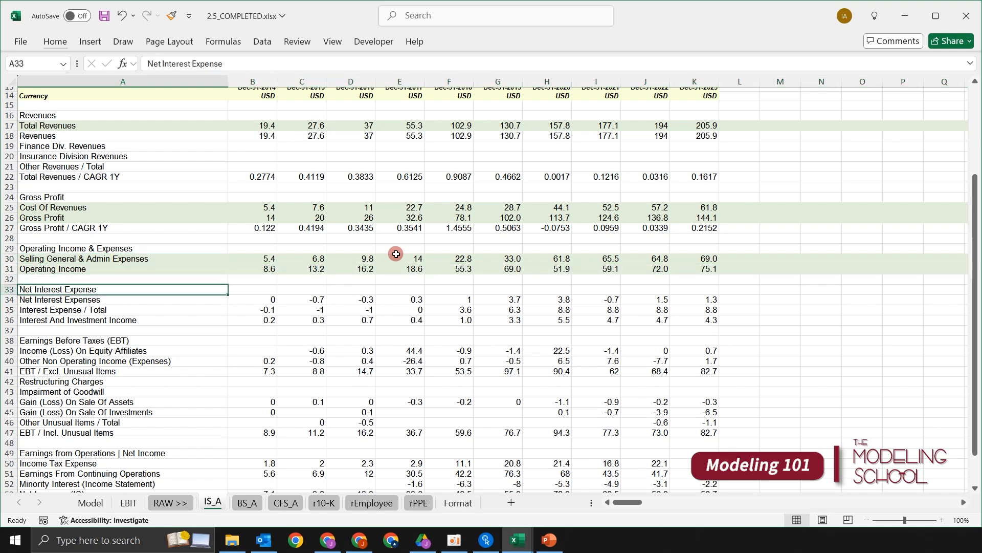
# - Look over the Net Interest Expense section and how it follows the highlighted operating income rows
pyautogui.scroll(3, 389, 252)
pyautogui.scroll(-4, 390, 252)
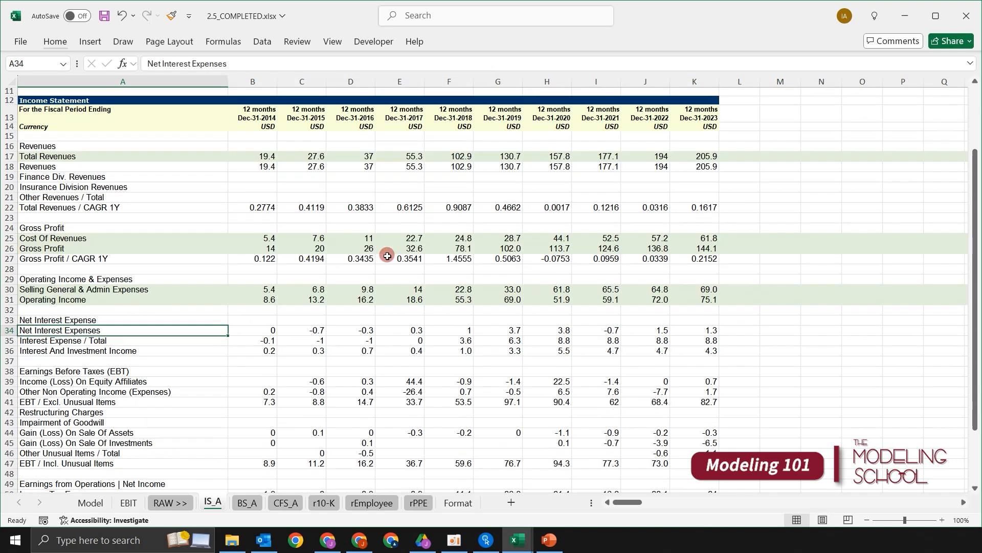
pyautogui.press('Up')
pyautogui.press('Up')
pyautogui.press('Up')
pyautogui.press('Down')
pyautogui.press('Down')
pyautogui.press('Down')
pyautogui.press('Down')
pyautogui.press('Up')
pyautogui.press('Up')
pyautogui.press('Up')
pyautogui.press('Down')
pyautogui.press('Down')
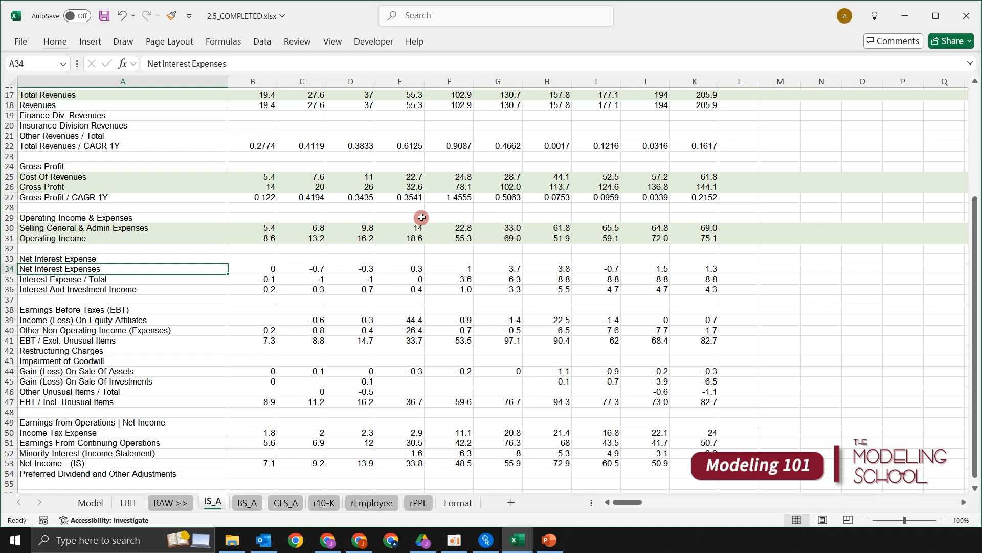
# - Compare the Operating Income row with the Net Interest Expense and Earnings Before Taxes (EBT) sections beneath it
pyautogui.press('Down')
pyautogui.press('Down')
pyautogui.press('Down')
pyautogui.press('Down')
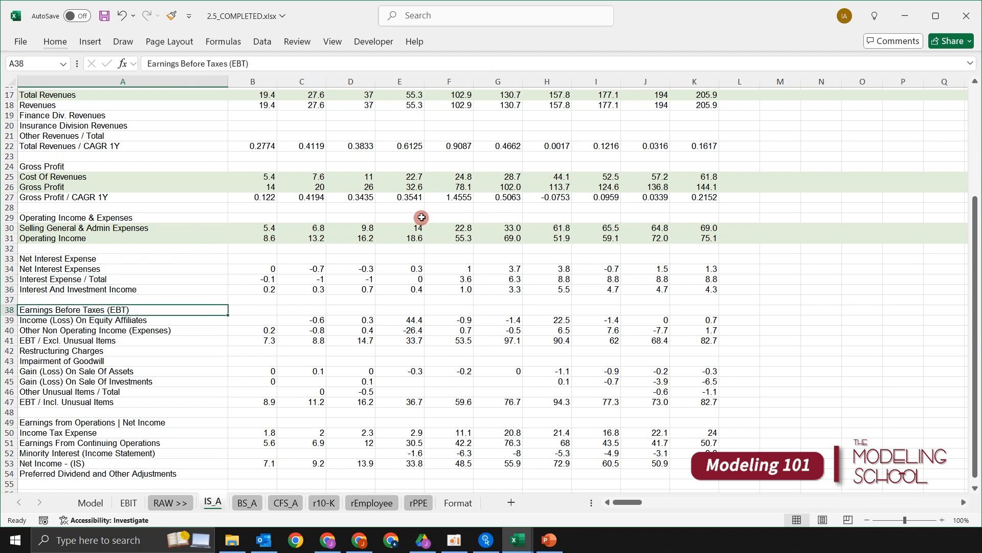
pyautogui.press('Up')
pyautogui.press('Up')
pyautogui.press('Up')
pyautogui.press('Up')
pyautogui.press('Up')
pyautogui.press('Up')
pyautogui.press('Up')
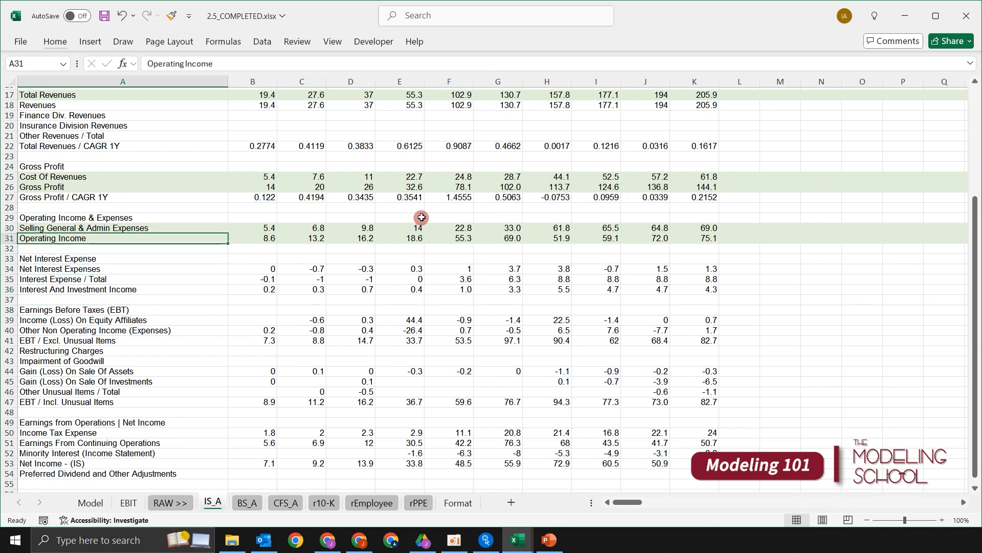
pyautogui.press('Down')
pyautogui.press('Down')
pyautogui.press('Down')
pyautogui.press('Down')
pyautogui.press('Down')
pyautogui.press('Down')
pyautogui.press('Down')
pyautogui.press('Down')
pyautogui.press('Down')
pyautogui.press('Down')
pyautogui.press('Down')
pyautogui.press('Down')
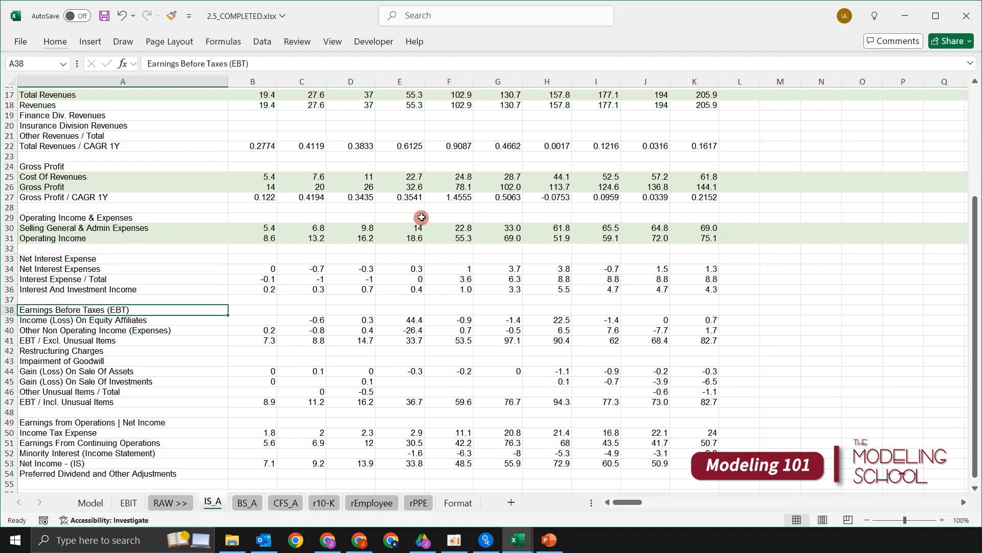
# - Repeat the light green fill on the entire EBT / Incl. Unusual Items row 47
pyautogui.press('Down')
pyautogui.press('Down')
pyautogui.press('Down')
pyautogui.press('Down')
pyautogui.hotkey('shift', 'space')
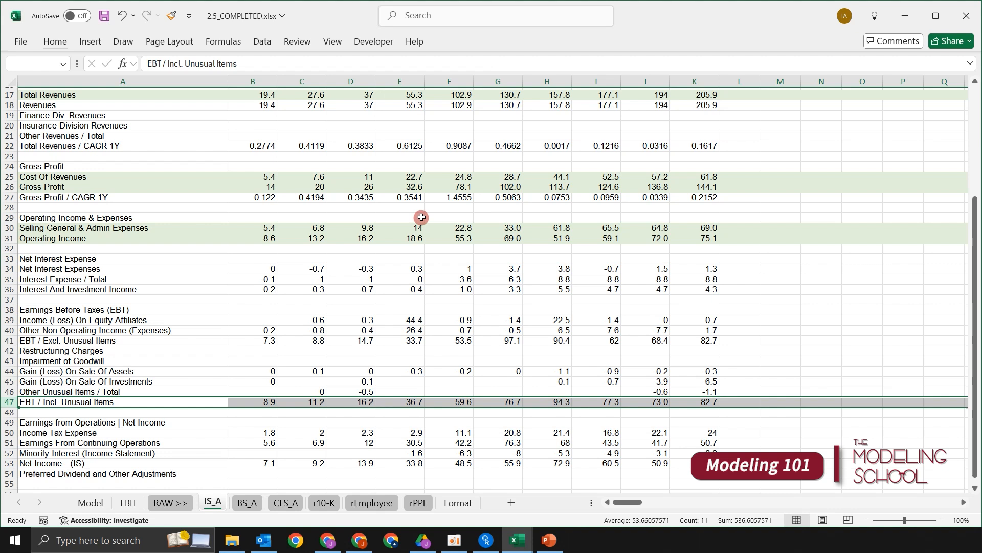
pyautogui.press('F4')
pyautogui.press('Up')
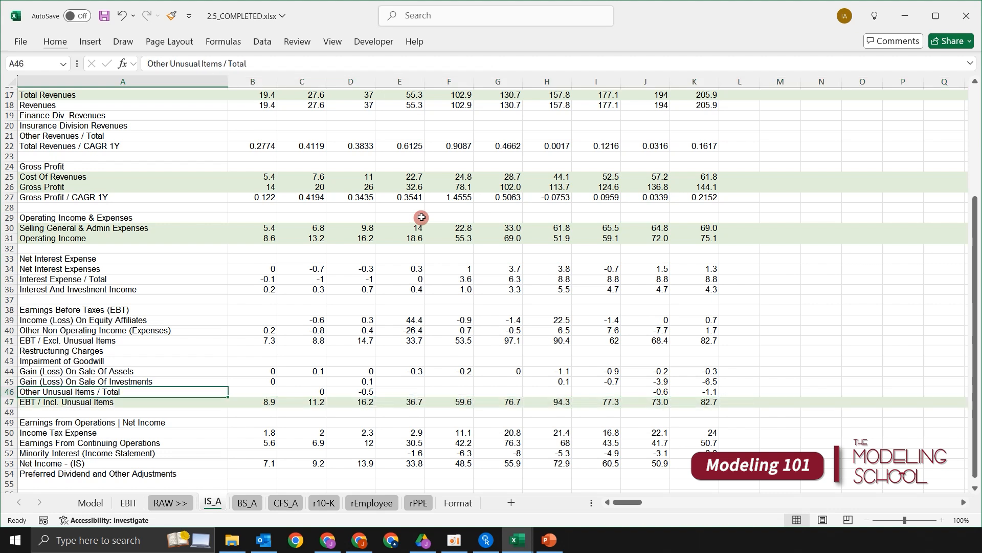
# - Examine rows 33 to 46, the items between Operating Income and EBT / Incl. Unusual Items
pyautogui.hotkey('shift', 'Up')
pyautogui.hotkey('shift', 'Up')
pyautogui.hotkey('shift', 'Up')
pyautogui.hotkey('shift', 'Up')
pyautogui.hotkey('shift', 'Up')
pyautogui.hotkey('shift', 'Up')
pyautogui.hotkey('shift', 'Up')
pyautogui.hotkey('shift', 'Up')
pyautogui.hotkey('shift', 'Up')
pyautogui.hotkey('shift', 'Up')
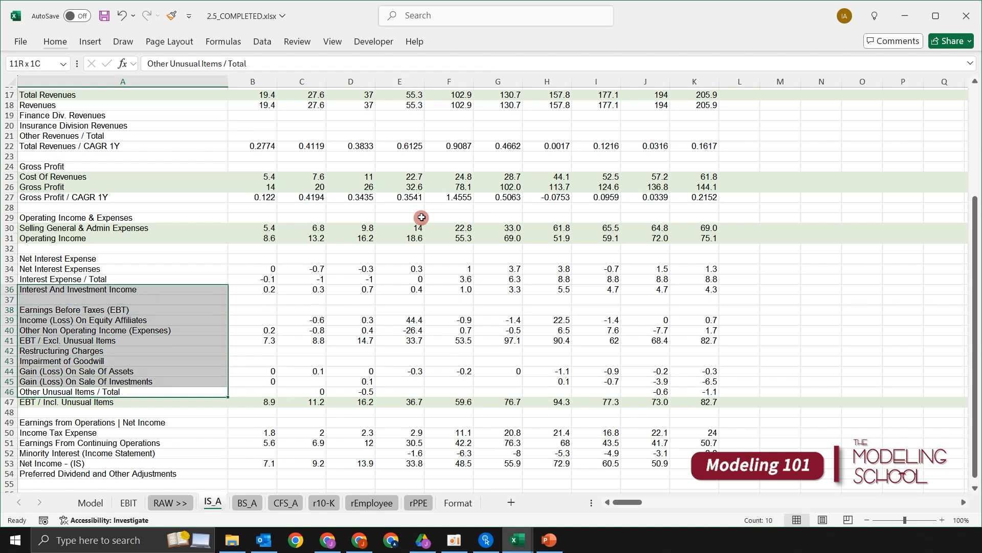
pyautogui.hotkey('shift', 'Up')
pyautogui.hotkey('shift', 'Up')
pyautogui.hotkey('shift', 'Up')
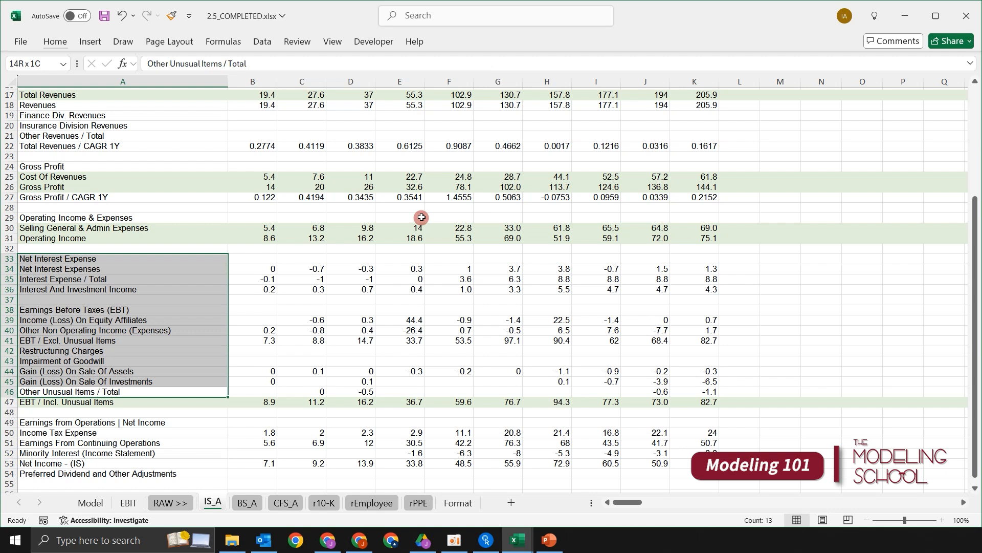
pyautogui.press('Down')
pyautogui.press('Up')
pyautogui.press('Down')
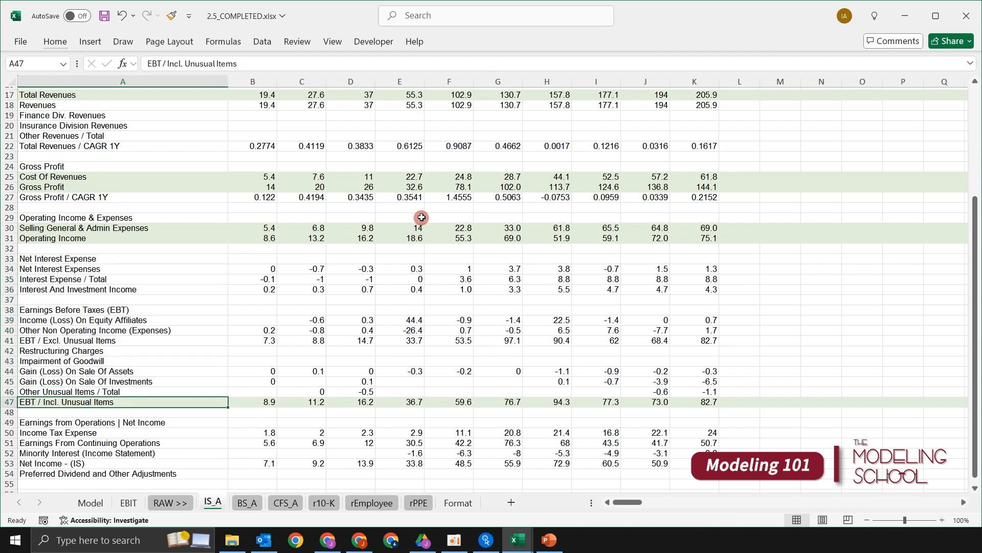
pyautogui.press('Up')
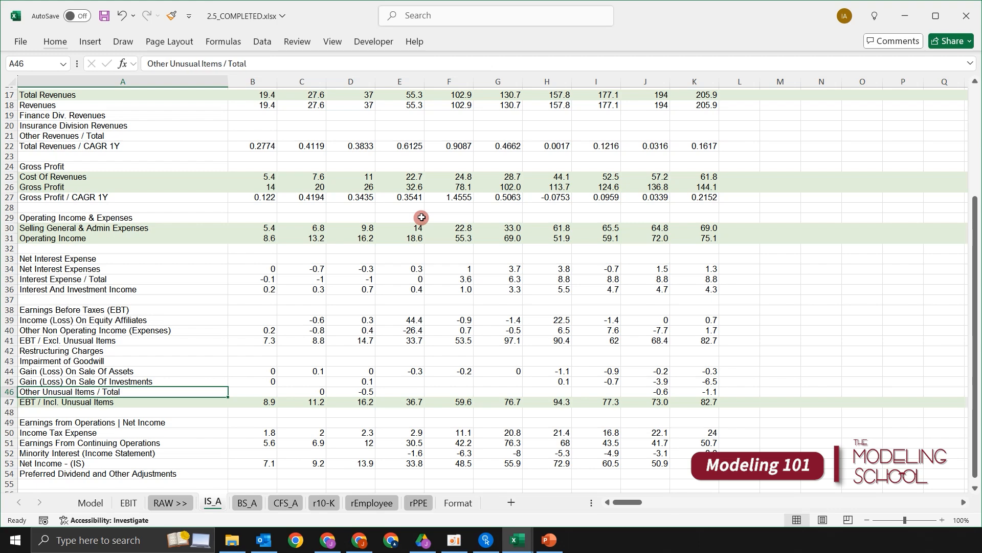
pyautogui.hotkey('shift', 'Up')
pyautogui.hotkey('shift', 'Up')
pyautogui.hotkey('shift', 'Up')
pyautogui.hotkey('shift', 'Up')
pyautogui.hotkey('shift', 'Up')
pyautogui.hotkey('shift', 'Up')
pyautogui.hotkey('shift', 'Up')
pyautogui.hotkey('shift', 'Up')
pyautogui.hotkey('shift', 'Up')
pyautogui.hotkey('shift', 'Up')
pyautogui.hotkey('shift', 'Up')
pyautogui.hotkey('shift', 'Up')
pyautogui.hotkey('shift', 'Up')
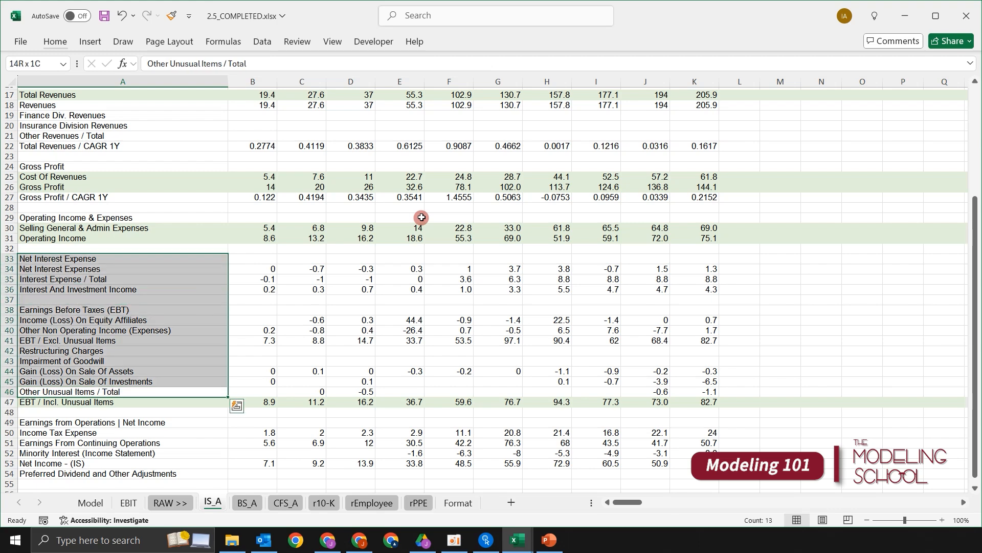
pyautogui.hotkey('shift', 'space')
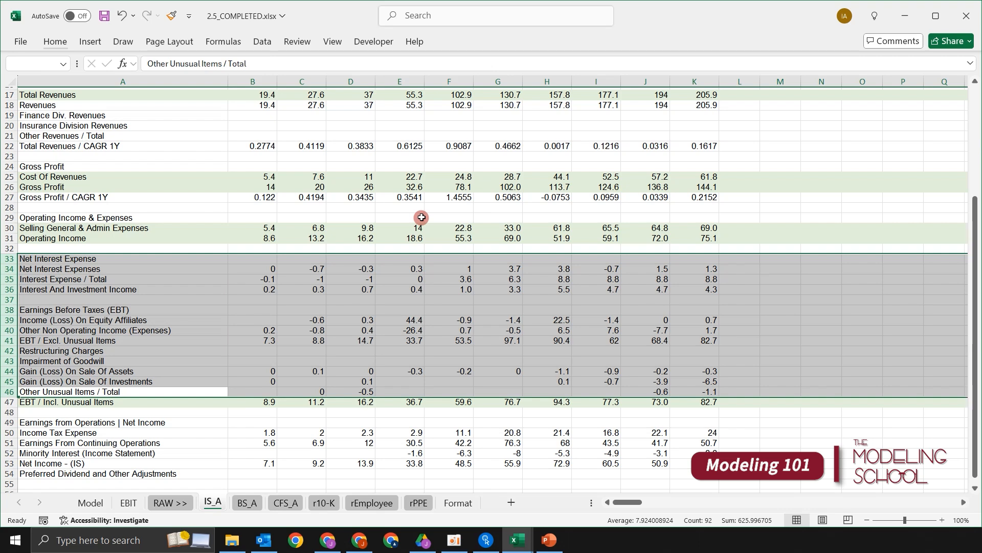
pyautogui.press('Up')
pyautogui.press('Down')
pyautogui.press('Down')
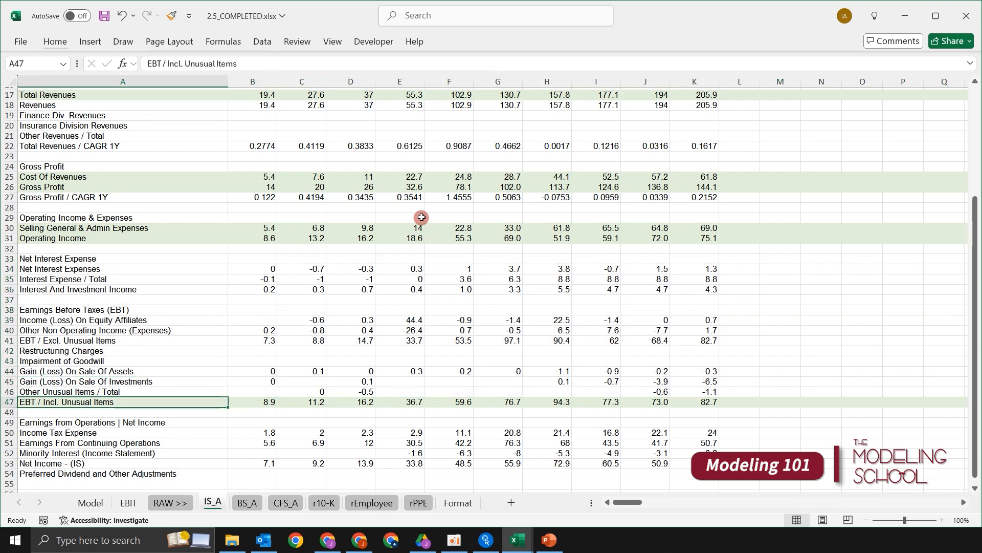
pyautogui.hotkey('shift', 'space')
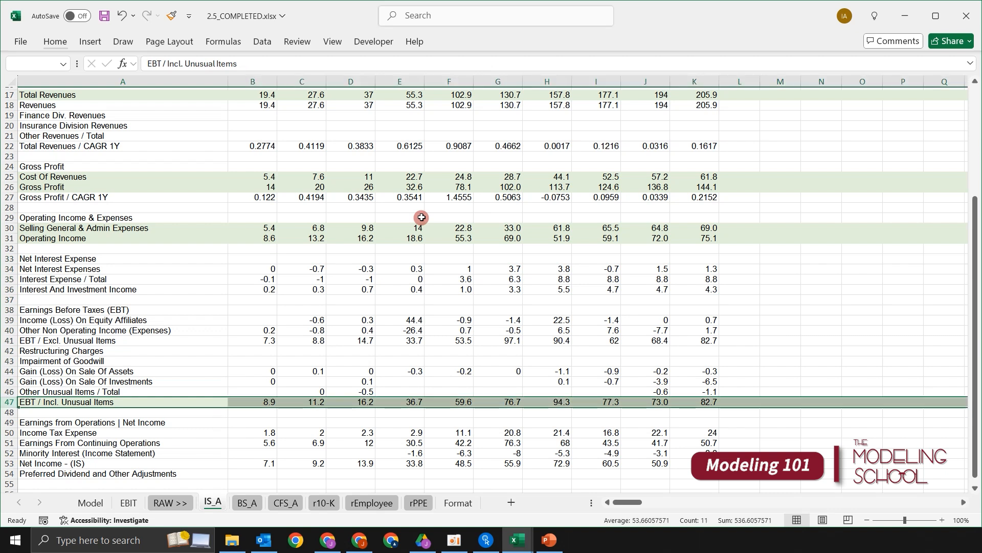
# - Compare the Net Interest Expenses row with the Interest Expense / Total and Interest And Investment Income rows
pyautogui.press('Up')
pyautogui.press('Up')
pyautogui.press('Up')
pyautogui.press('Up')
pyautogui.press('Up')
pyautogui.press('Up')
pyautogui.press('Up')
pyautogui.press('Up')
pyautogui.press('Up')
pyautogui.press('Up')
pyautogui.press('Up')
pyautogui.press('Up')
pyautogui.press('Up')
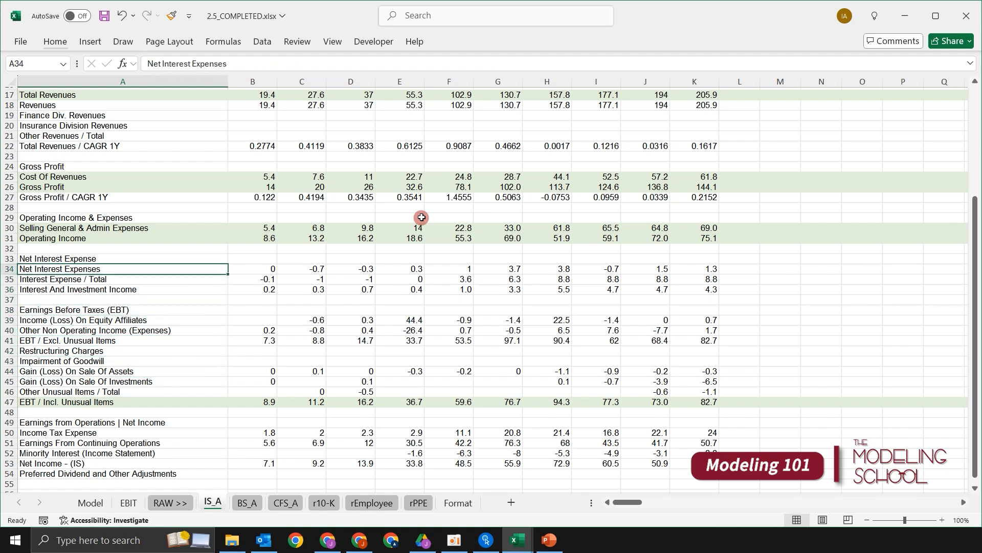
pyautogui.hotkey('shift', 'space')
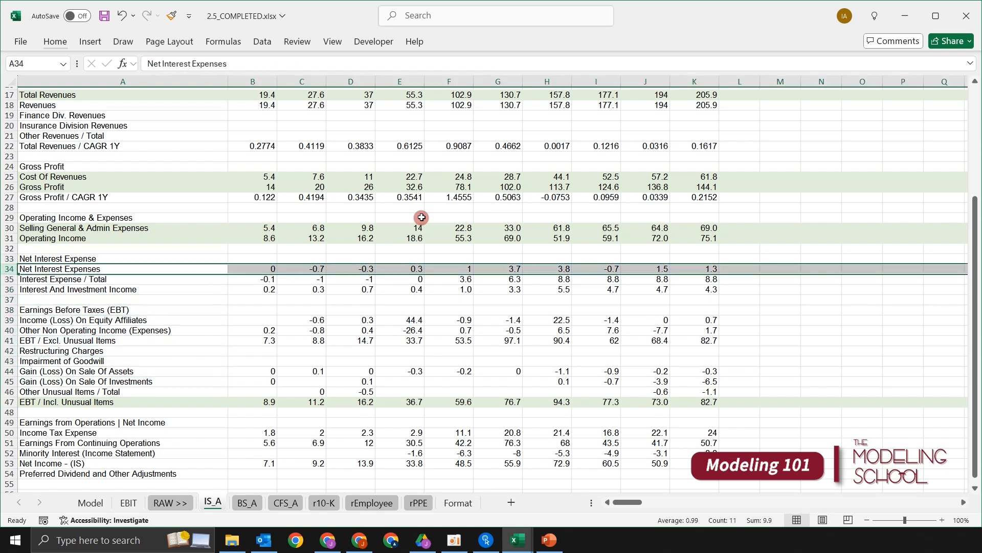
pyautogui.press('Down')
pyautogui.press('Up')
pyautogui.hotkey('shift', 'space')
pyautogui.press('Down')
pyautogui.hotkey('shift', 'space')
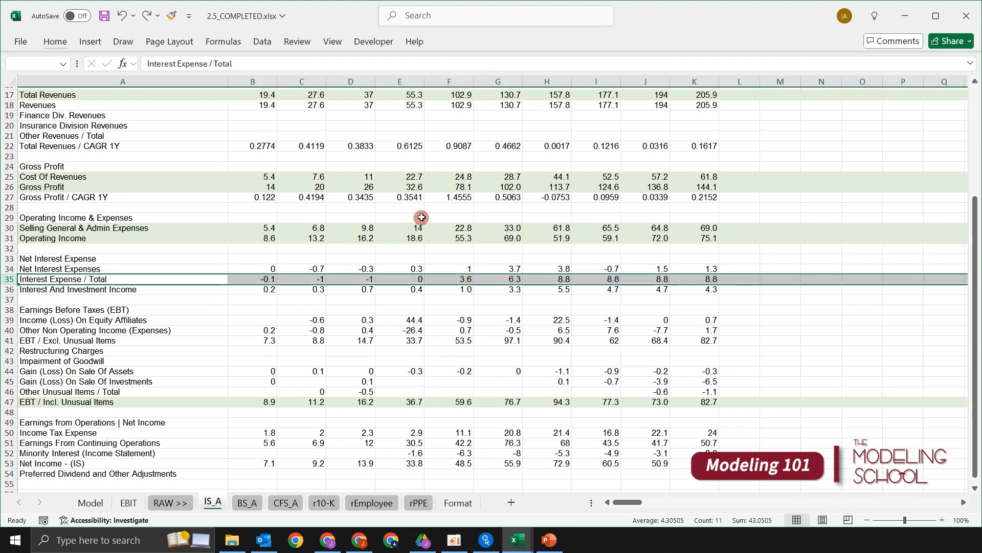
pyautogui.press('Up')
pyautogui.hotkey('shift', 'space')
pyautogui.press('Down')
pyautogui.hotkey('shift', 'Down')
pyautogui.hotkey('shift', 'Down')
pyautogui.press('Down')
pyautogui.press('Up')
pyautogui.hotkey('shift', 'Down')
pyautogui.press('Up')
pyautogui.press('Down')
# - Fill the entire Interest Expense / Total row 35 with the lightest green theme colour
pyautogui.hotkey('shift', 'space')
pyautogui.press('alt')
pyautogui.press('h')
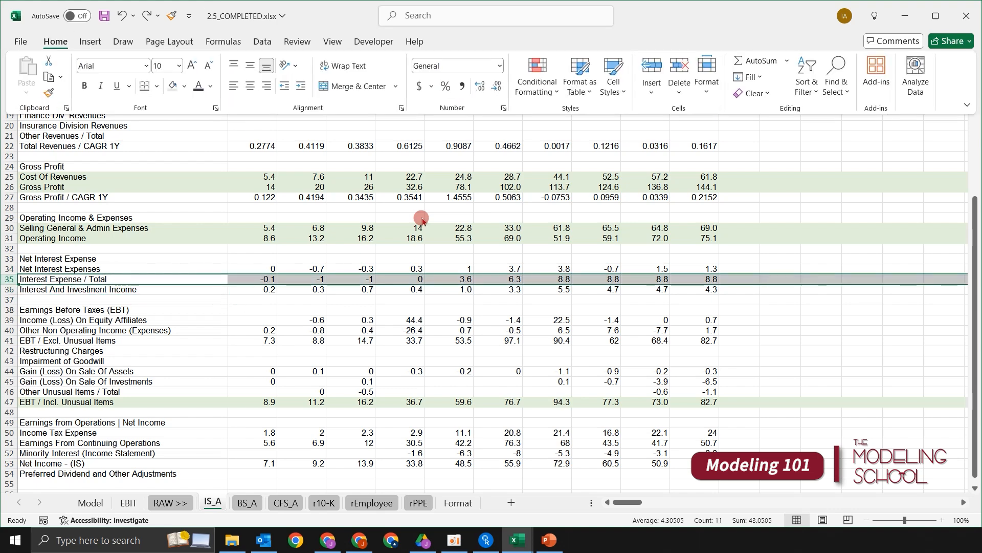
pyautogui.press('h')
pyautogui.press('Down')
pyautogui.press('Left')
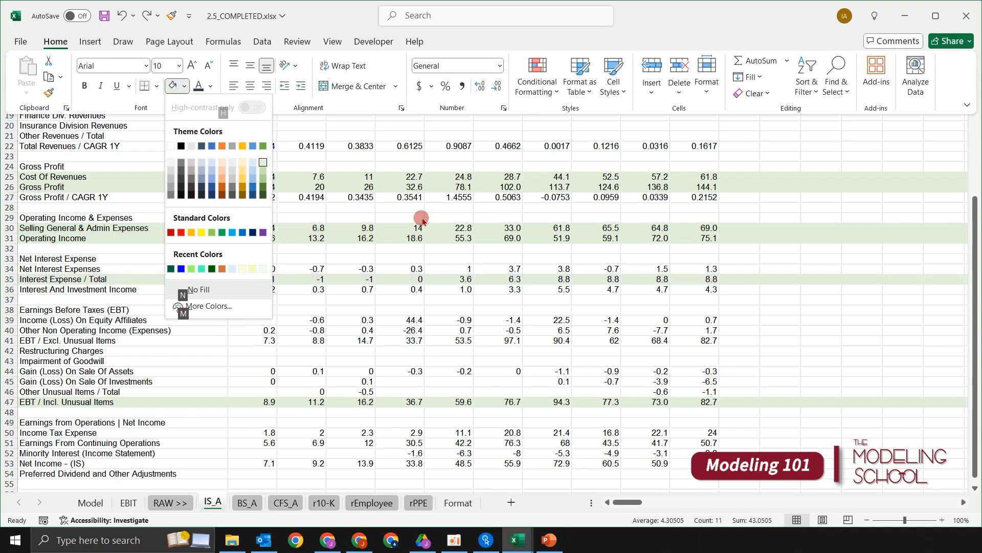
pyautogui.press('Return')
# - Repeat the light green fill on the entire Interest And Investment Income row 36
pyautogui.press('Down')
pyautogui.hotkey('shift', 'space')
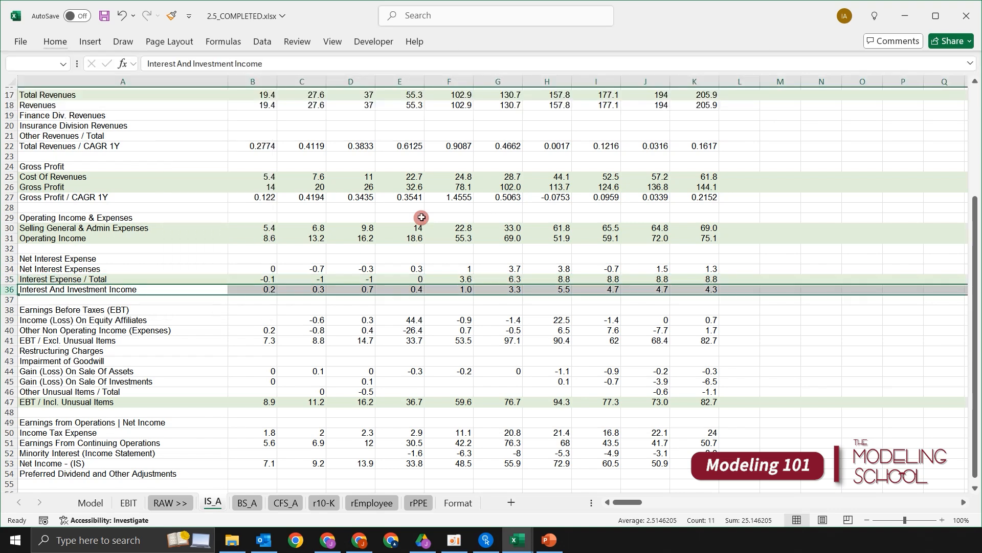
pyautogui.press('F4')
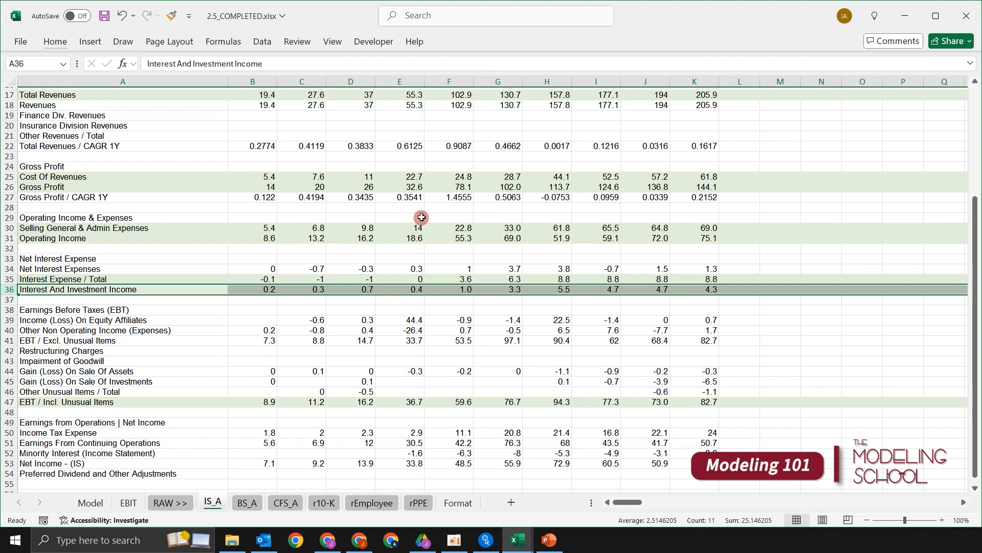
pyautogui.press('Up')
pyautogui.hotkey('shift', 'Down')
pyautogui.press('Up')
pyautogui.press('Down')
pyautogui.press('Down')
# - Examine the Earnings Before Taxes (EBT) items in rows 38 to 46
pyautogui.press('Down')
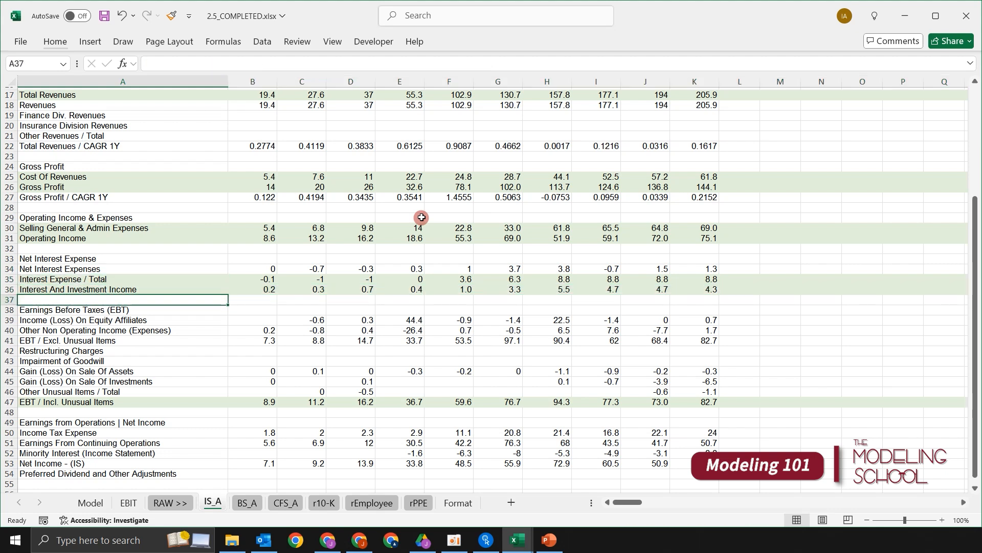
pyautogui.press('Down')
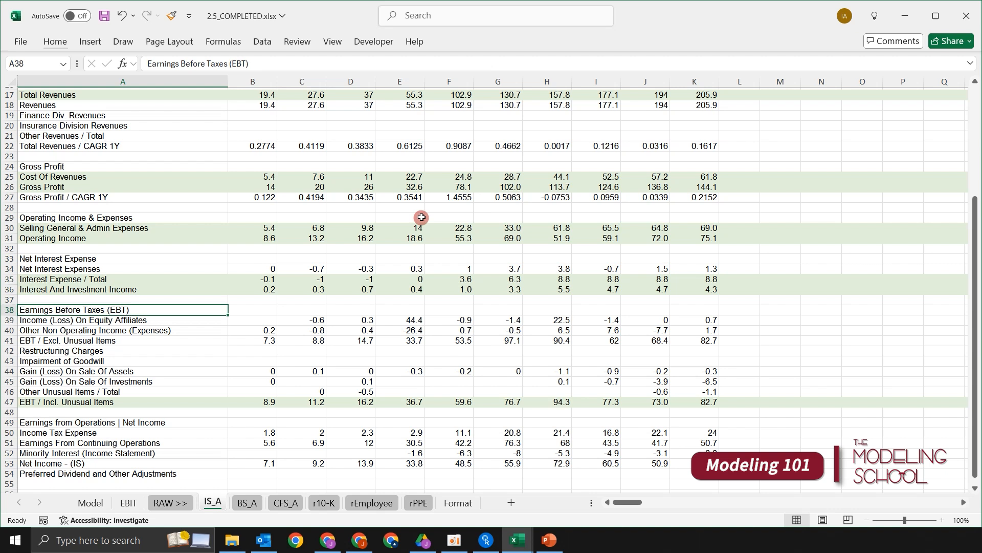
pyautogui.hotkey('shift', 'Down')
pyautogui.hotkey('shift', 'Down')
pyautogui.hotkey('shift', 'Down')
pyautogui.hotkey('shift', 'Down')
pyautogui.hotkey('shift', 'Down')
pyautogui.hotkey('shift', 'Down')
pyautogui.hotkey('shift', 'Down')
pyautogui.hotkey('shift', 'Down')
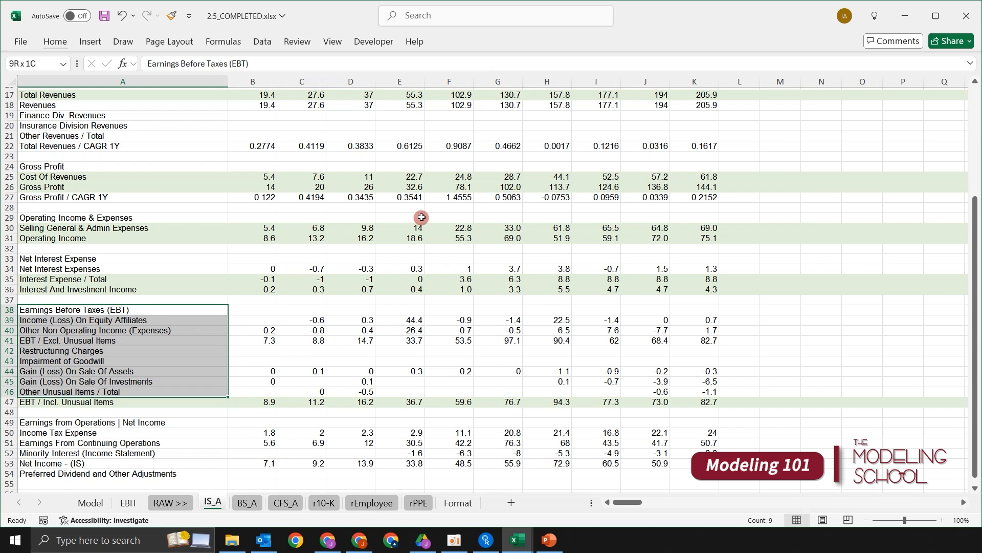
# - Compare the Dec-2017 and Dec-2020 values of Income (Loss) On Equity Affiliates and Other Non Operating Income (Expenses) in rows 39 and 40
pyautogui.press('Up')
pyautogui.press('Down')
pyautogui.press('Down')
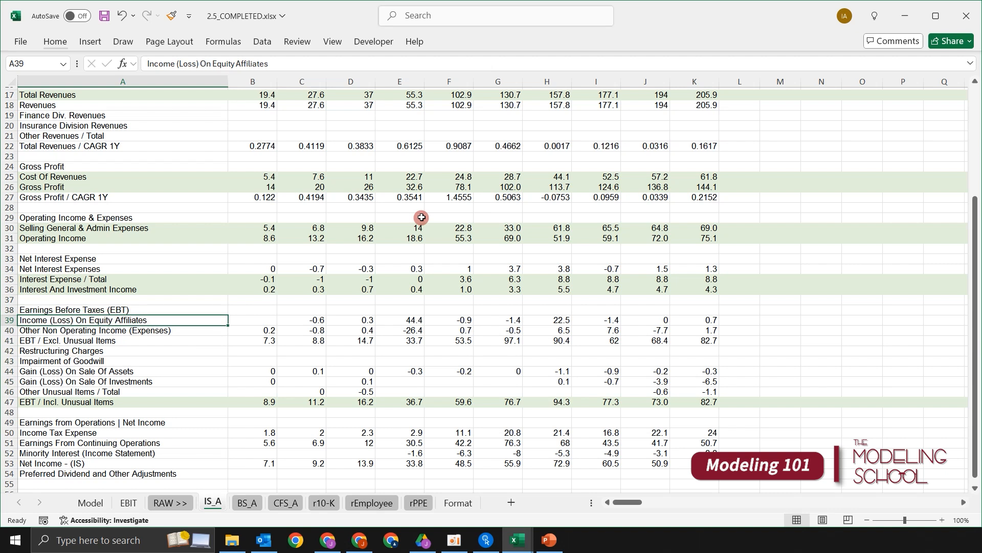
pyautogui.hotkey('shift', 'space')
pyautogui.hotkey('shift', 'Down')
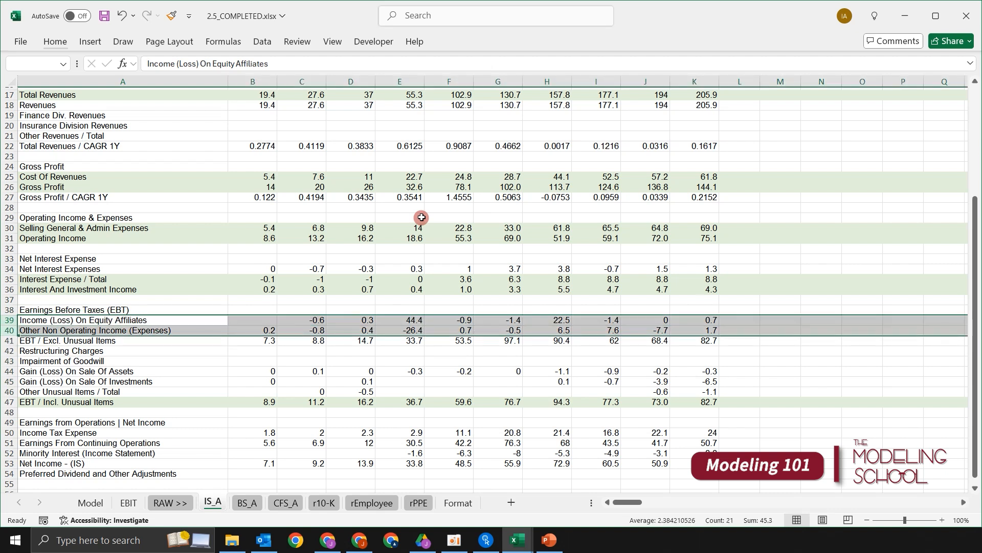
pyautogui.click(414, 310)
pyautogui.moveTo(417, 317); pyautogui.dragTo(417, 330)
pyautogui.moveTo(565, 319); pyautogui.dragTo(565, 330)
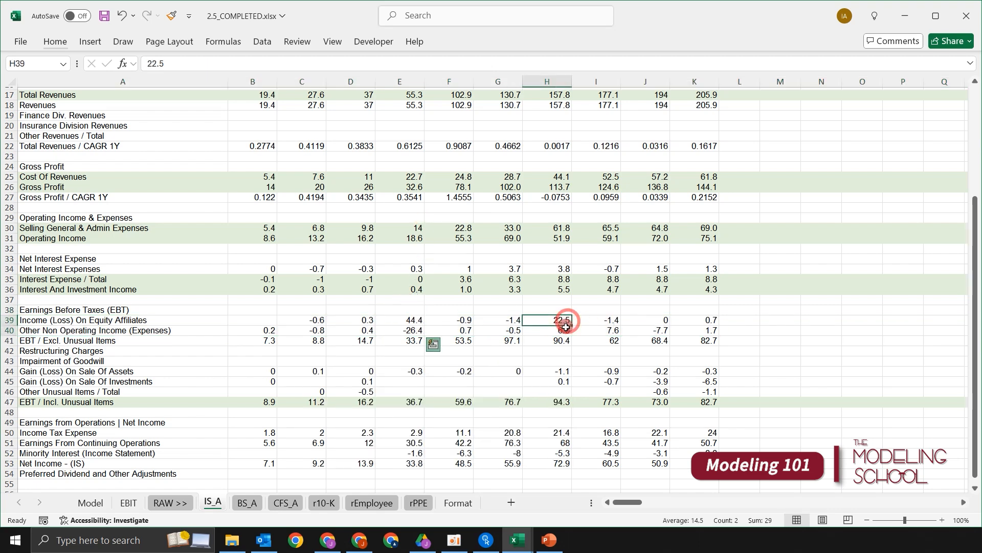
pyautogui.keyDown('ctrl'); pyautogui.moveTo(416, 320); pyautogui.dragTo(417, 330); pyautogui.keyUp('ctrl')
pyautogui.scroll(5, 417, 327)
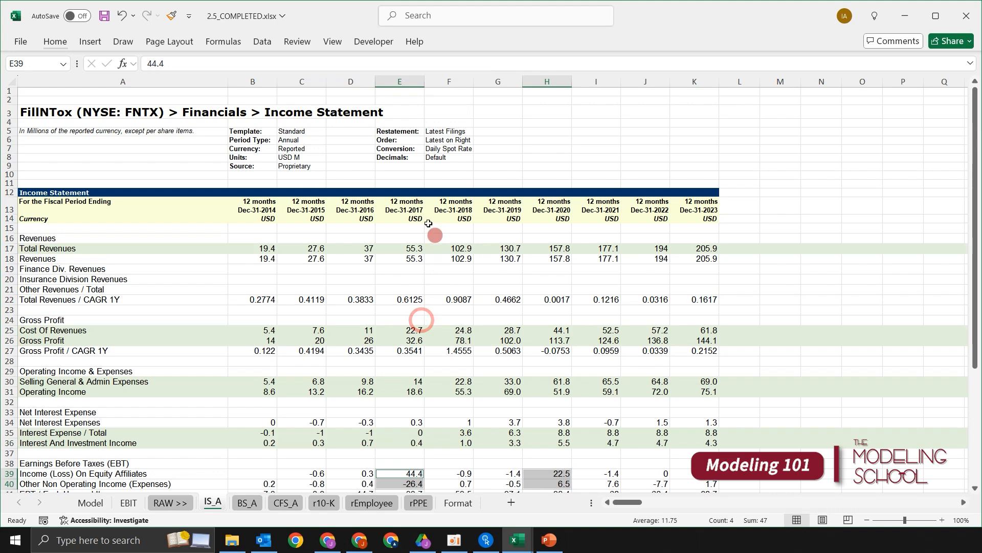
pyautogui.scroll(-6, 553, 215)
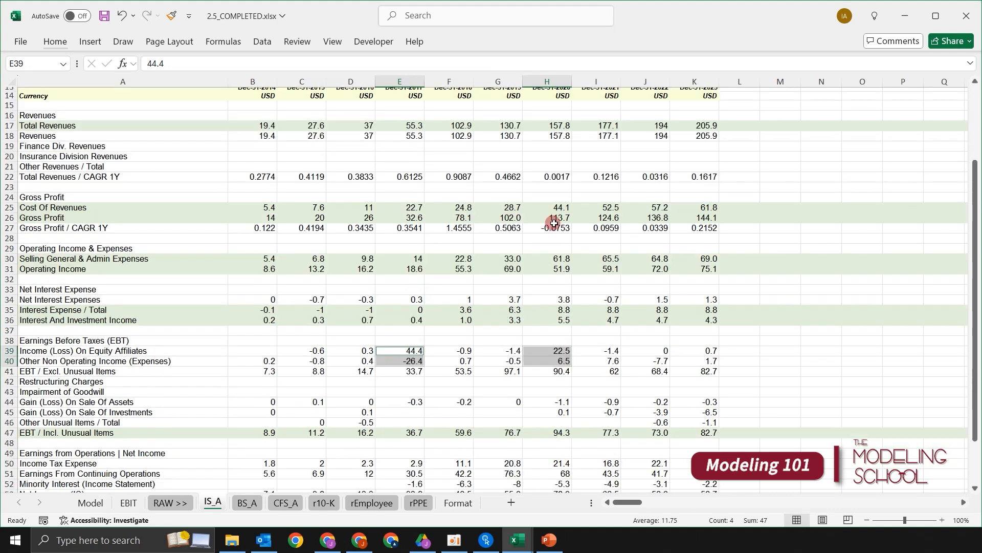
# - Examine the Income (Loss) On Equity Affiliates row 39, checking its 2017, 2020 and 2021 values
pyautogui.click(205, 292)
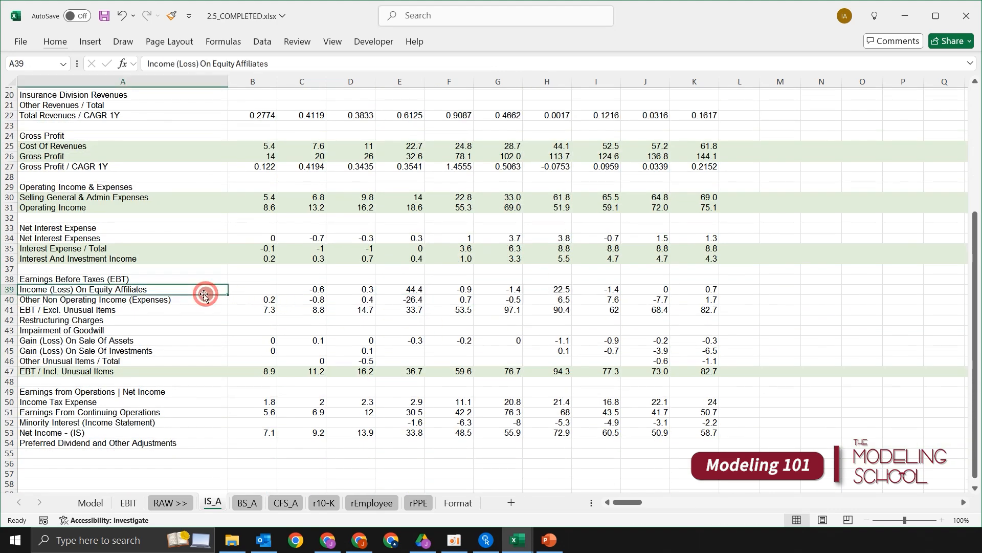
pyautogui.hotkey('shift', 'space')
pyautogui.click(420, 300)
pyautogui.click(416, 291)
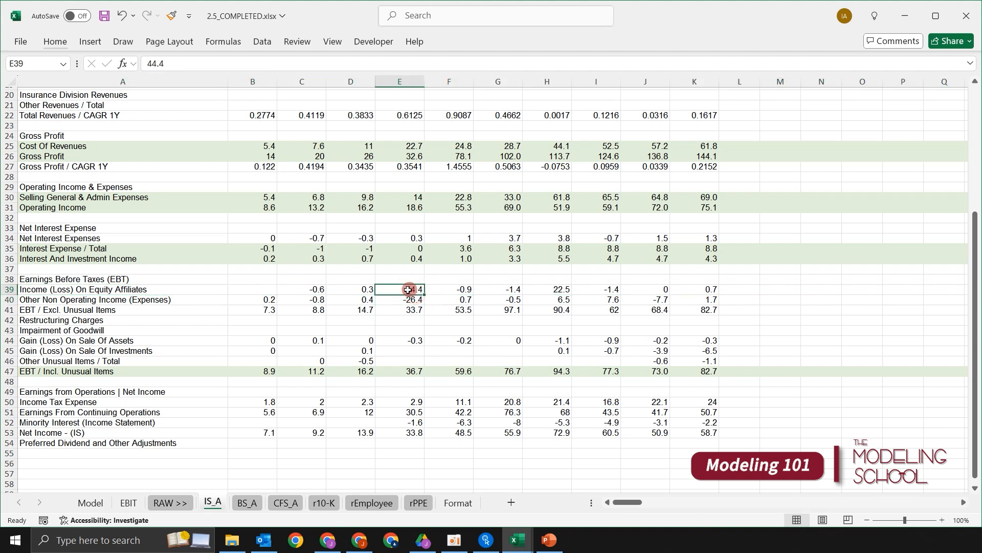
pyautogui.click(544, 289)
pyautogui.click(594, 289)
pyautogui.click(415, 322)
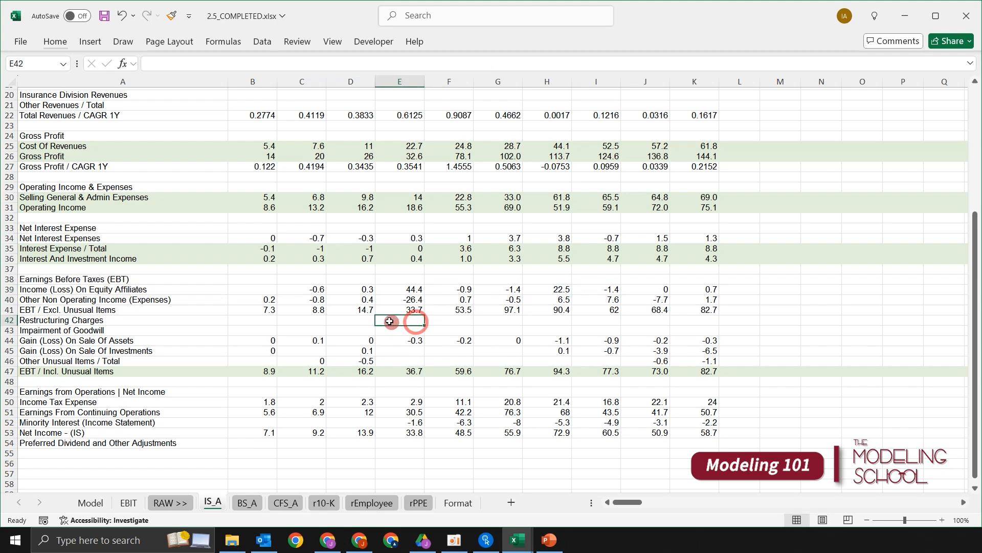
# - Examine the Other Non Operating Income (Expenses) row 40 and its 2017 value against the rows above
pyautogui.click(202, 301)
pyautogui.hotkey('shift', 'space')
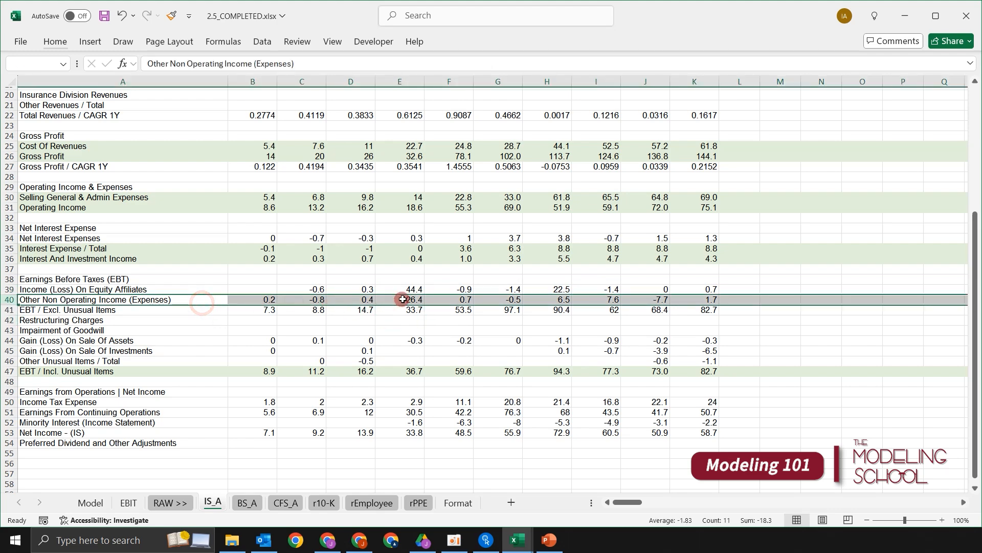
pyautogui.click(400, 299)
pyautogui.scroll(6, 467, 266)
pyautogui.scroll(-6, 473, 259)
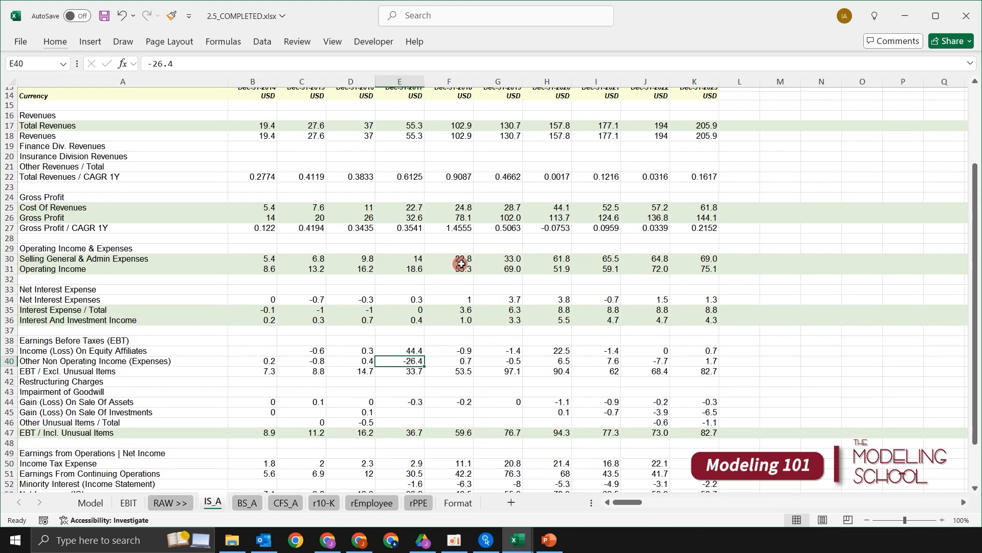
pyautogui.scroll(-2, 477, 254)
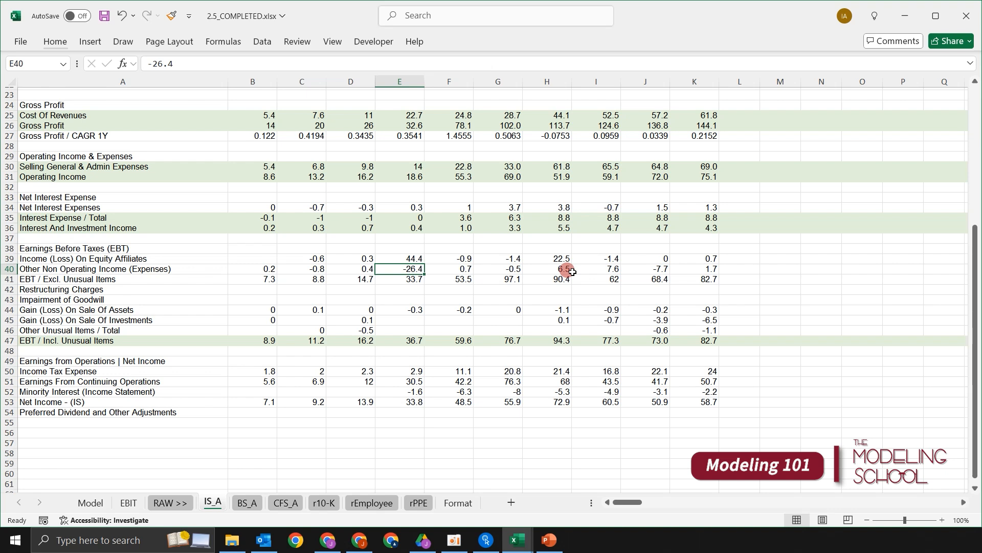
# - Review rows 39 and 40 together, focusing on the pair of 2017 values in column E
pyautogui.hotkey('shift', 'Up')
pyautogui.hotkey('shift', 'space')
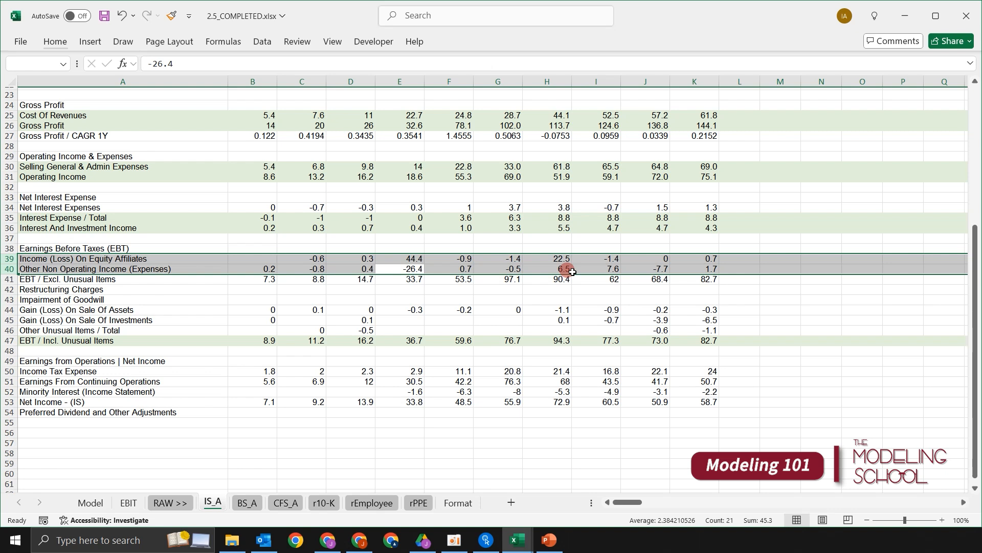
pyautogui.click(450, 258)
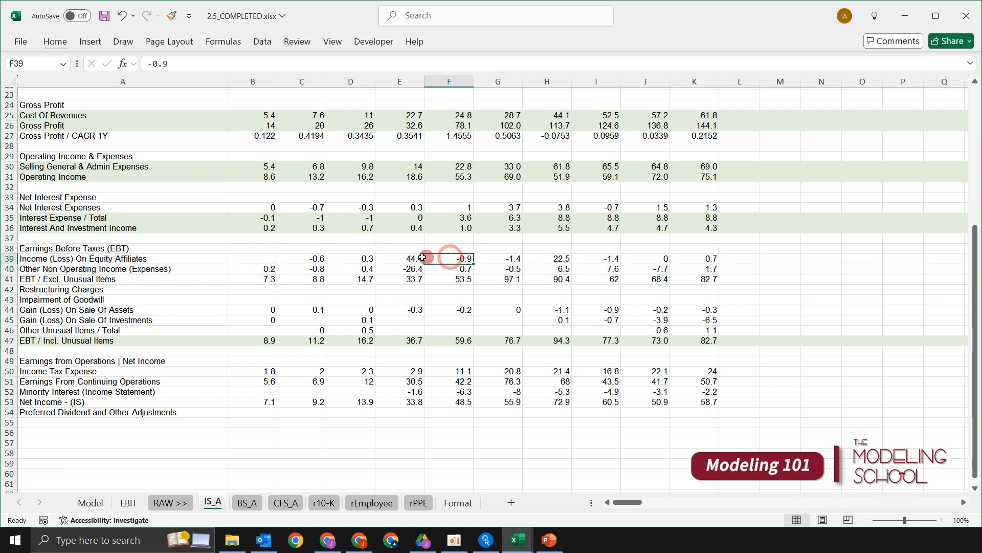
pyautogui.click(413, 260)
pyautogui.moveTo(413, 261); pyautogui.dragTo(412, 268)
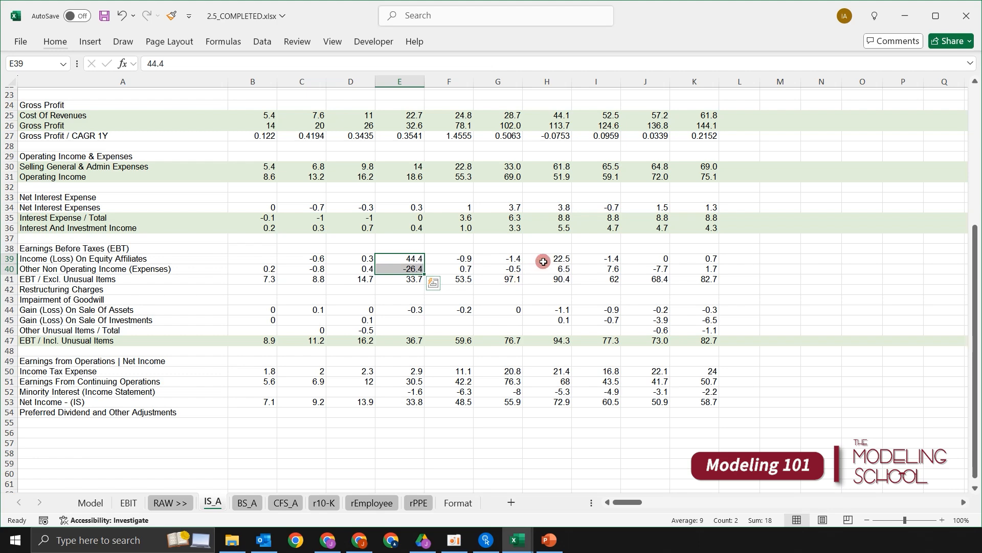
pyautogui.scroll(7, 539, 258)
pyautogui.scroll(-9, 541, 253)
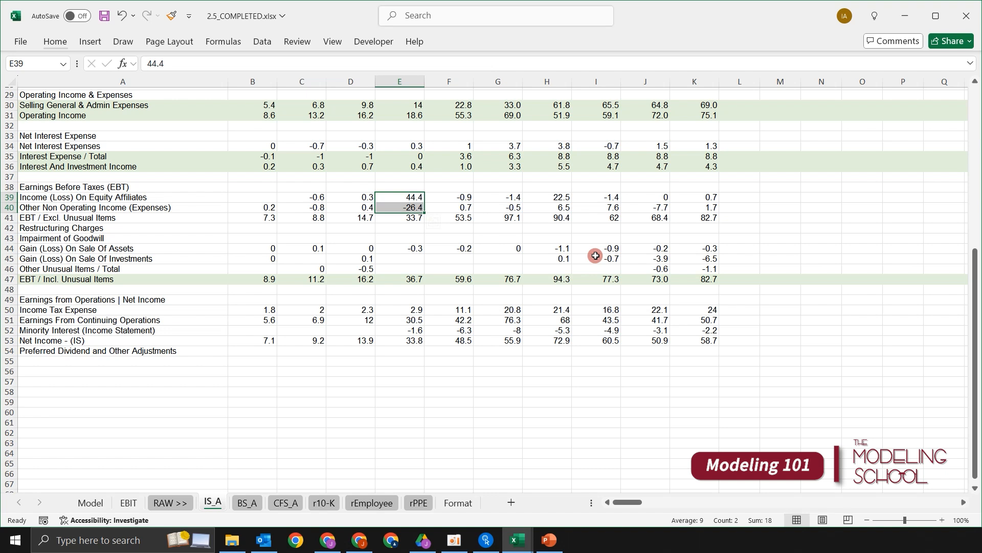
pyautogui.hotkey('shift', 'Up')
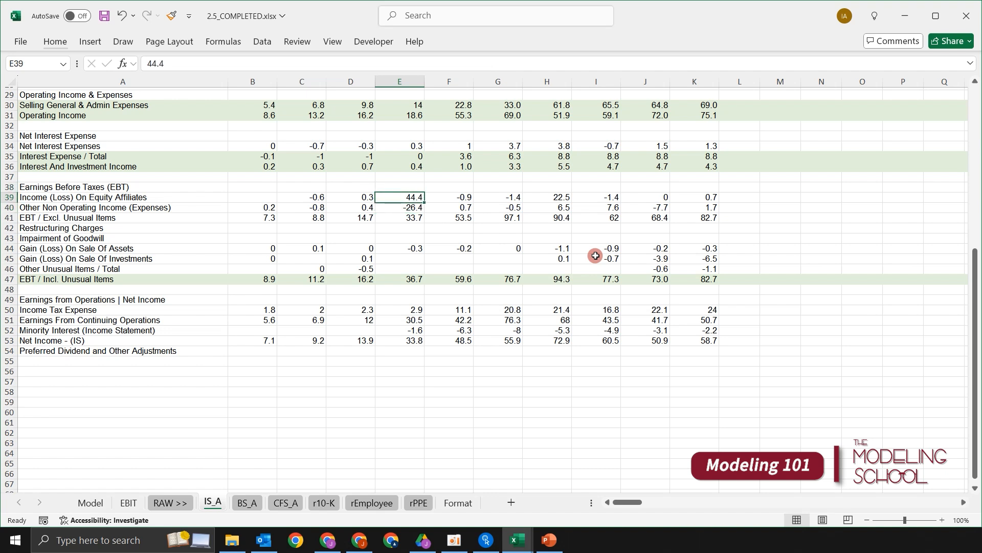
pyautogui.hotkey('shift', 'Down')
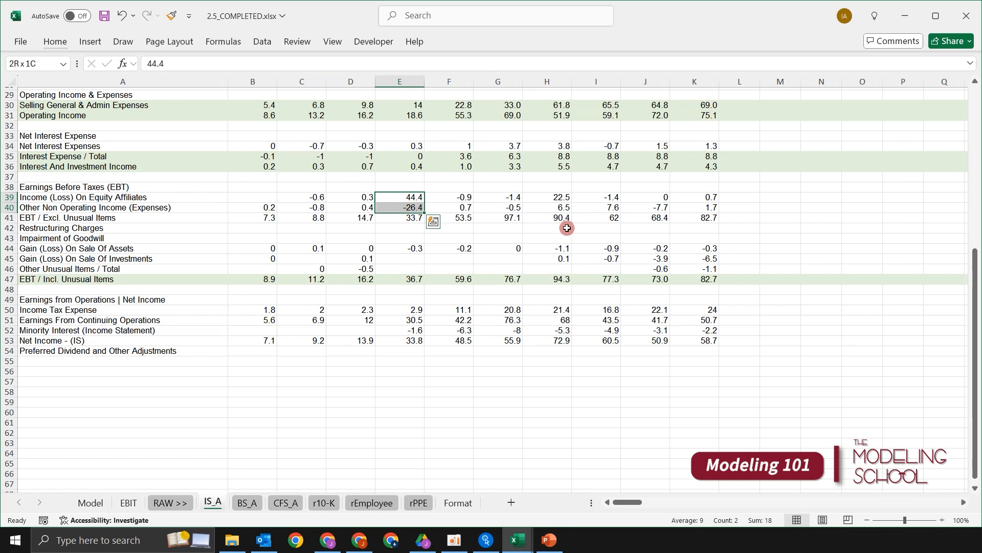
# - Check the 2020 values of rows 39 and 40 together, and look over the whole equity affiliates row
pyautogui.moveTo(564, 197); pyautogui.dragTo(563, 204)
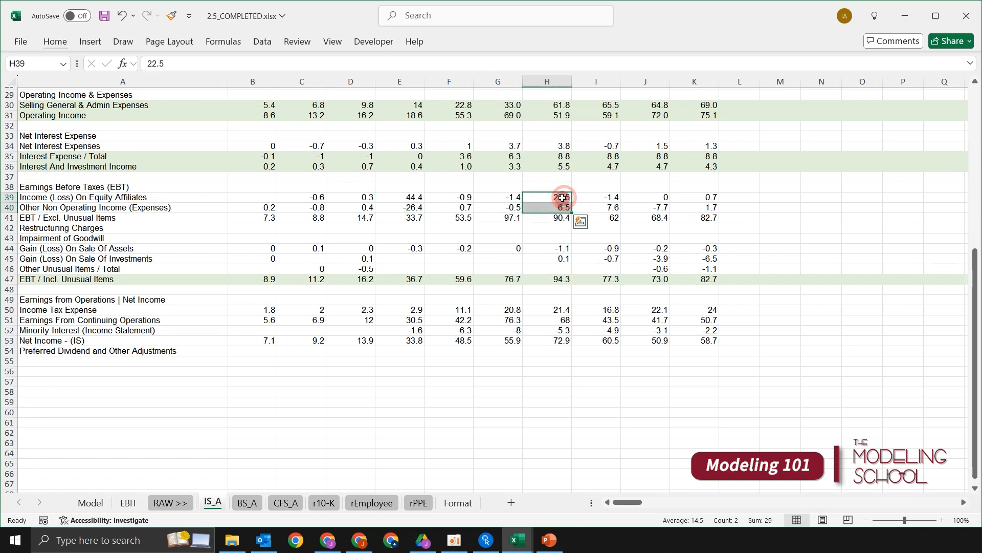
pyautogui.click(383, 236)
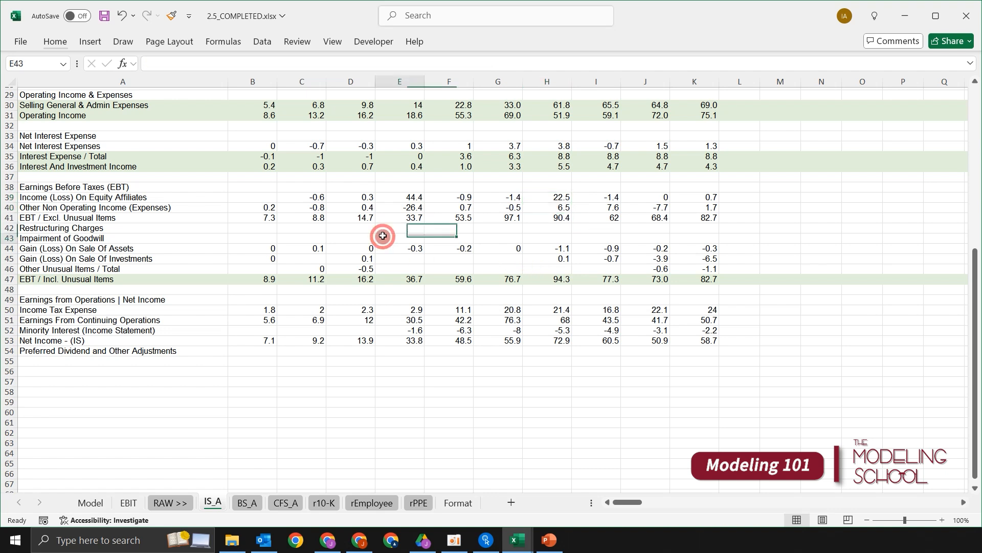
pyautogui.click(289, 221)
pyautogui.press('Up')
pyautogui.press('Up')
pyautogui.hotkey('shift', 'space')
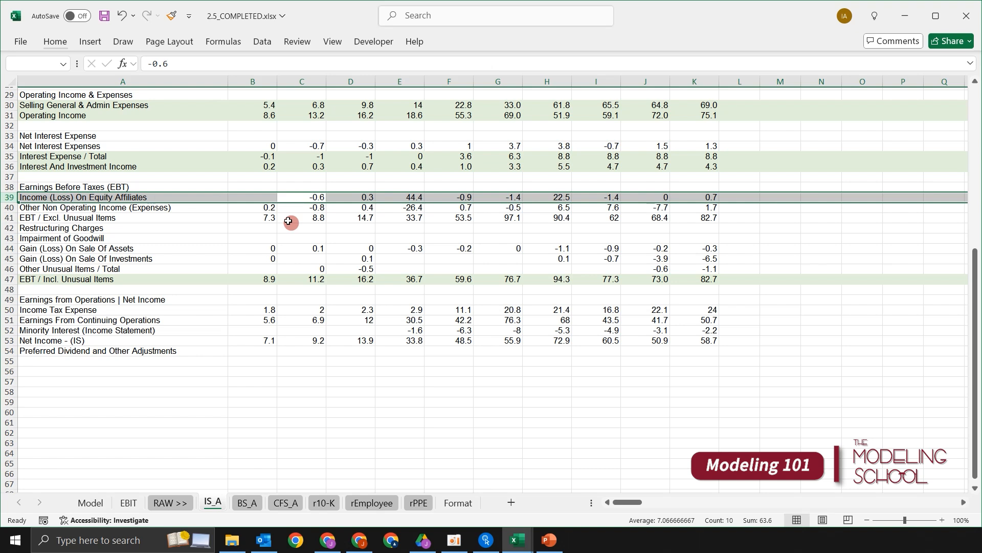
pyautogui.click(302, 249)
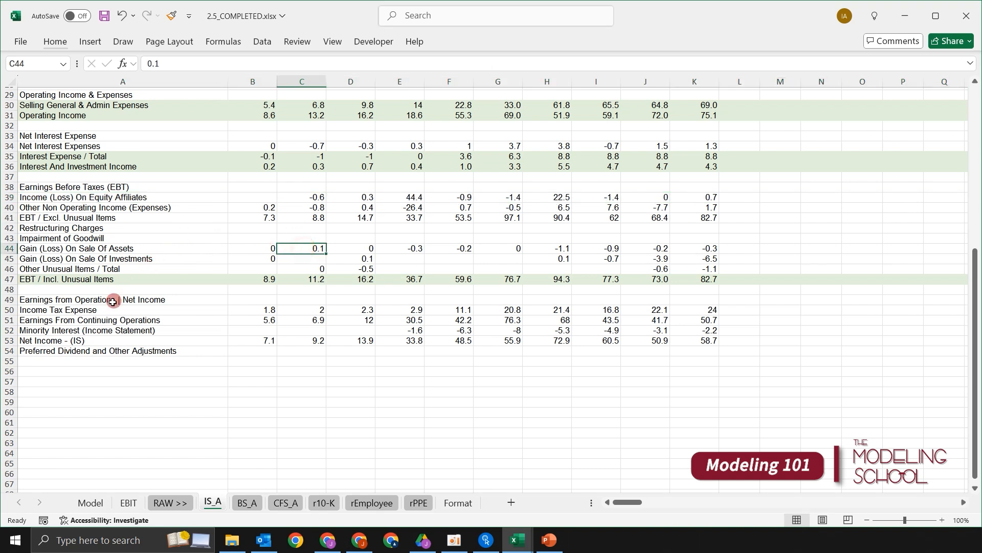
# - Fill the entire Income Tax Expense row 50 with the lightest green theme colour
pyautogui.click(104, 330)
pyautogui.press('Up')
pyautogui.press('Up')
pyautogui.hotkey('shift', 'space')
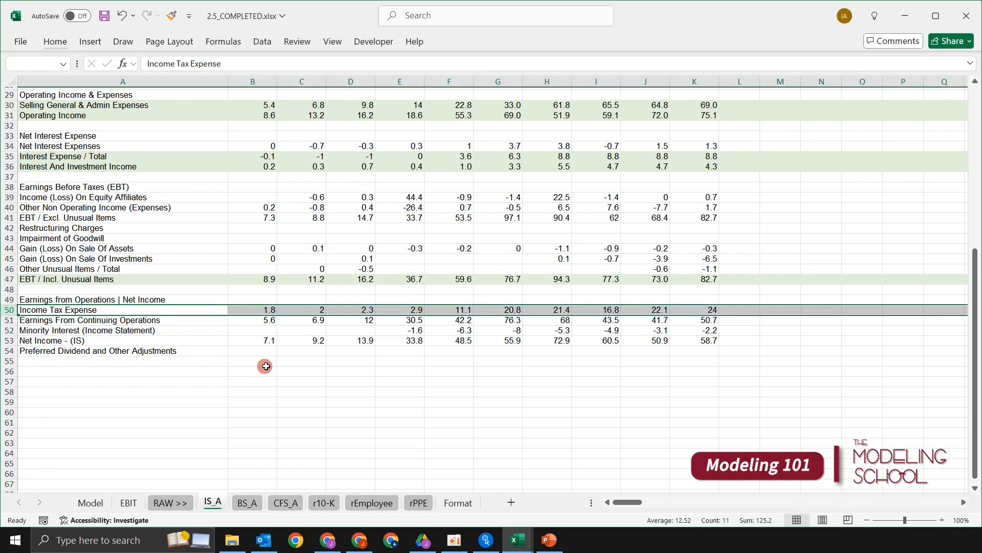
pyautogui.press('Up')
pyautogui.press('Up')
pyautogui.press('Up')
pyautogui.hotkey('shift', 'space')
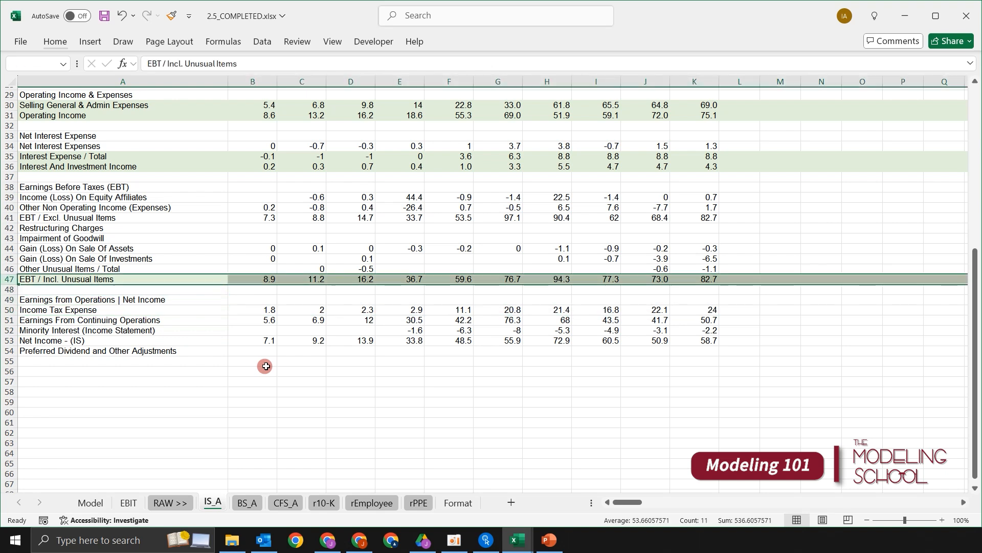
pyautogui.press('Down')
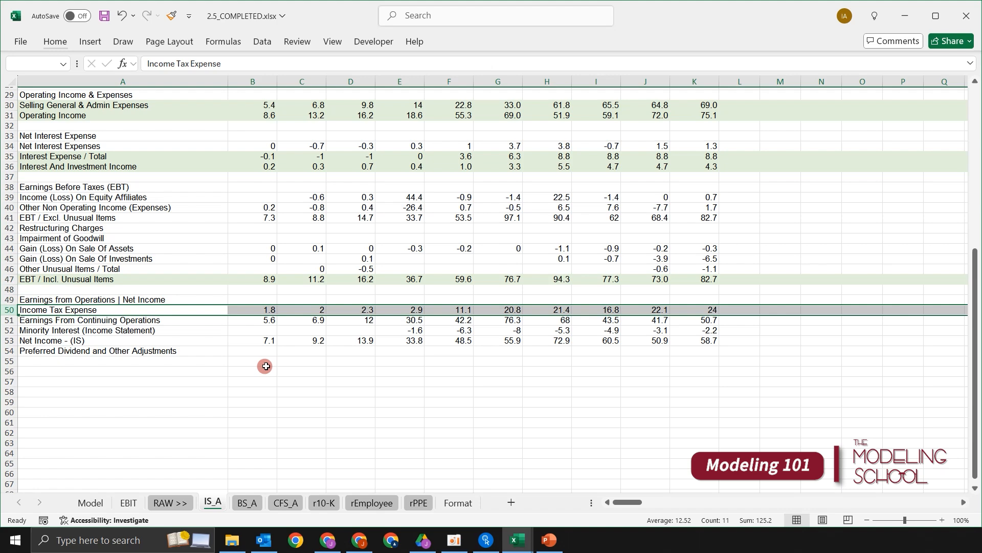
pyautogui.press('alt')
pyautogui.press('h')
pyautogui.press('h')
pyautogui.press('Down')
pyautogui.press('Left')
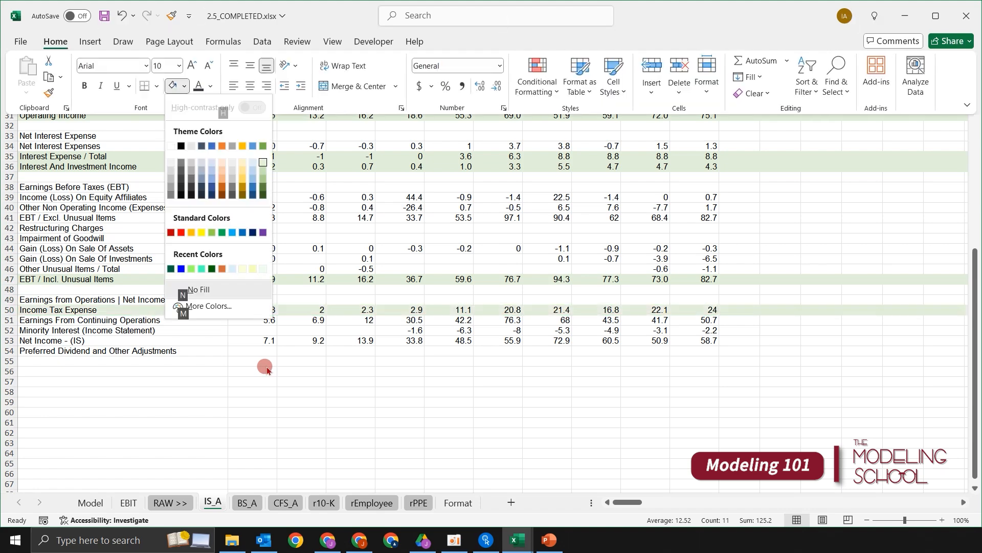
pyautogui.press('Return')
# - Repeat the light green fill on the entire Net Income - (IS) row 53
pyautogui.press('Down')
pyautogui.press('Down')
pyautogui.press('Down')
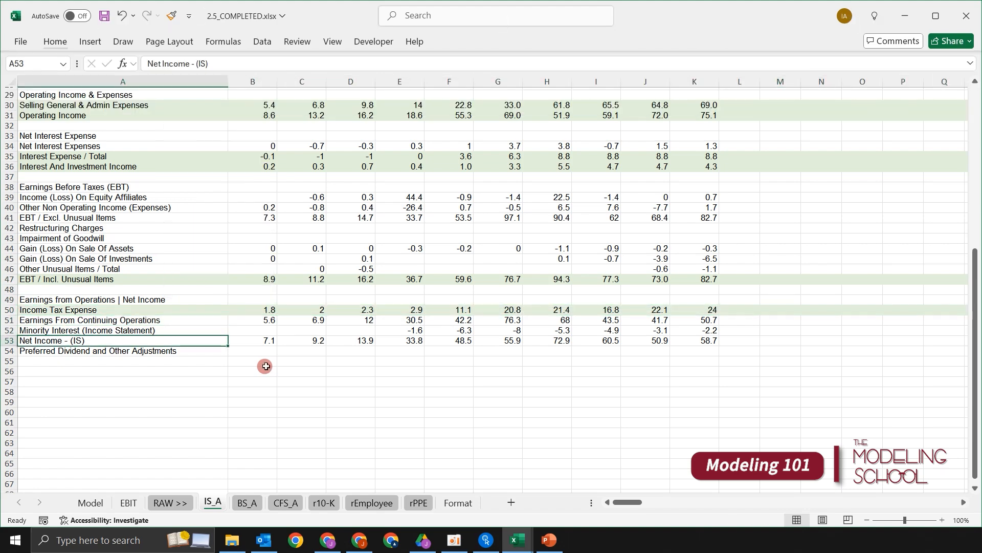
pyautogui.press('Up')
pyautogui.press('Down')
pyautogui.hotkey('shift', 'space')
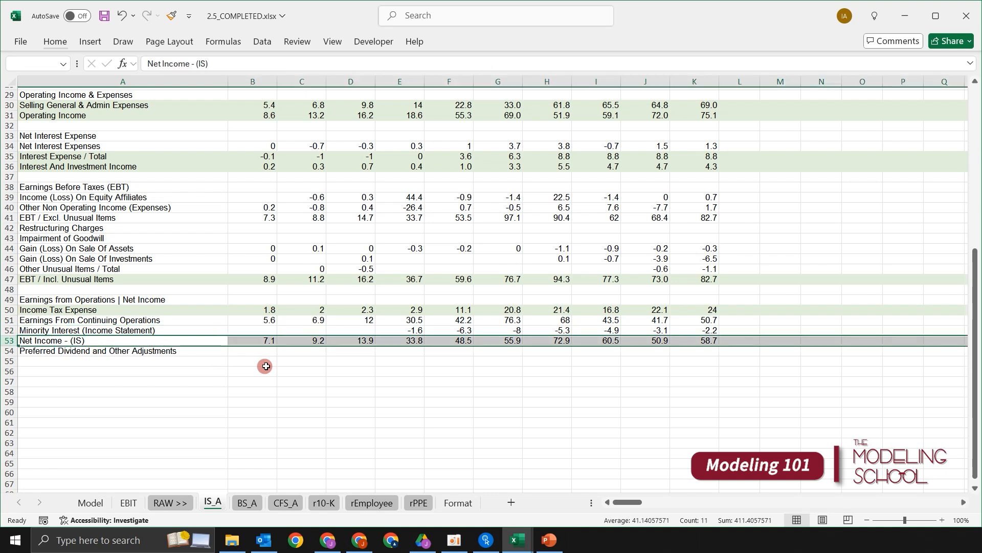
pyautogui.press('F4')
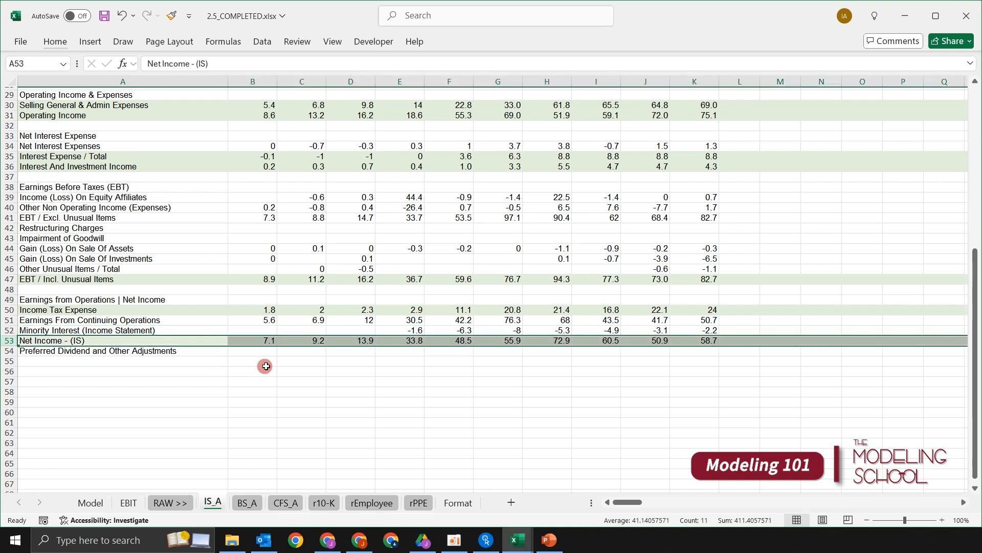
# - Review the highlighted income statement rows against the unhighlighted equity affiliates and other non-operating items in rows 39 and 40
pyautogui.press('Up')
pyautogui.press('Up')
pyautogui.press('Up')
pyautogui.press('Up')
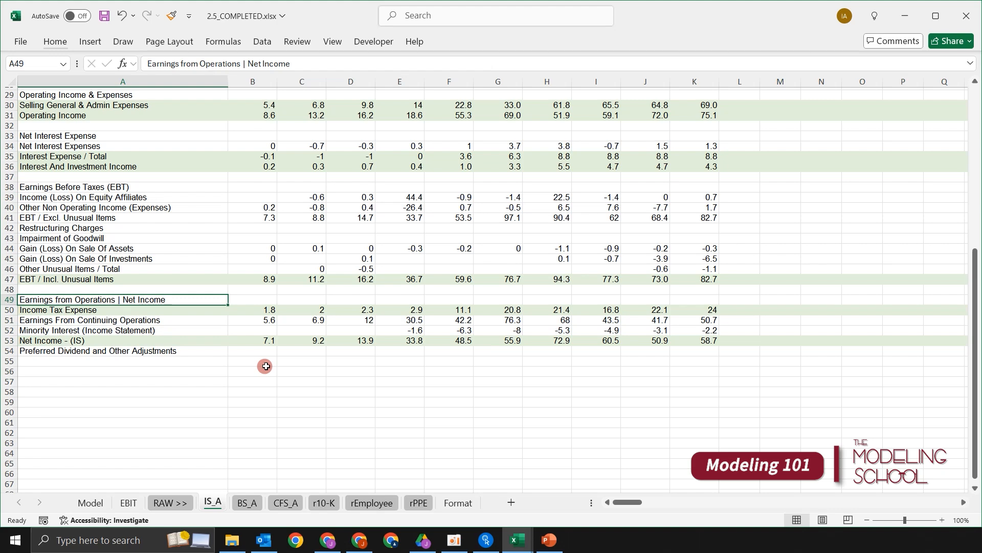
pyautogui.scroll(3, 332, 379)
pyautogui.scroll(3, 332, 379)
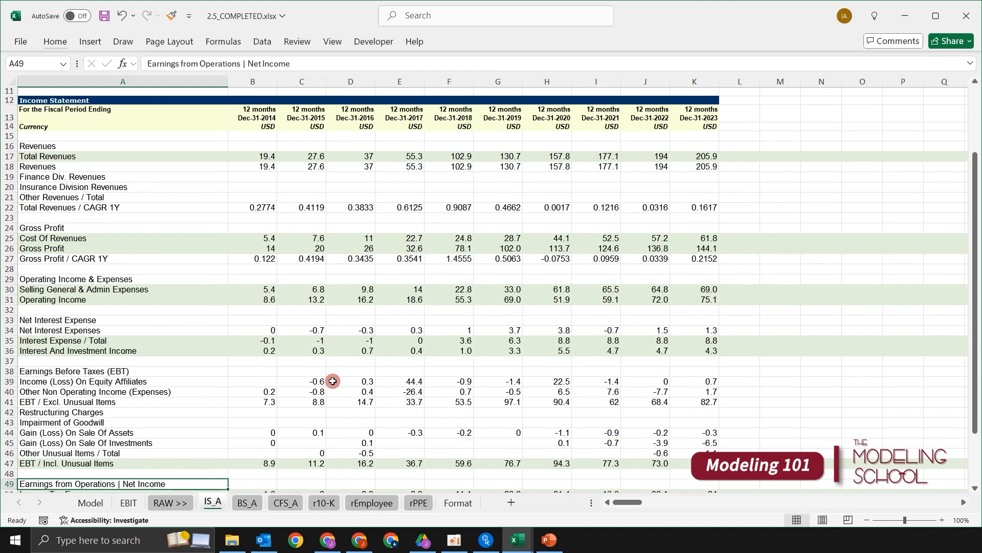
pyautogui.scroll(-2, 345, 358)
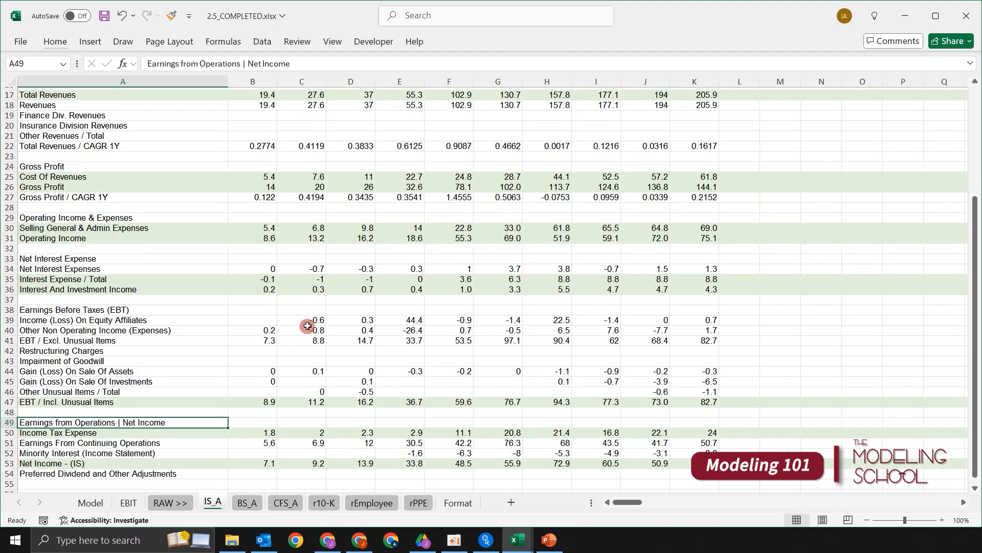
pyautogui.click(178, 312)
pyautogui.click(203, 330)
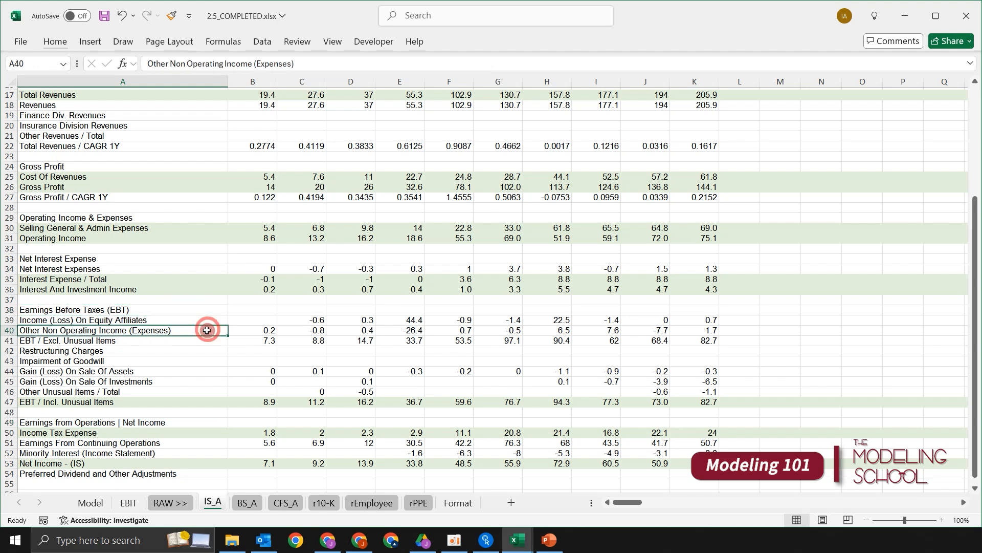
pyautogui.click(281, 317)
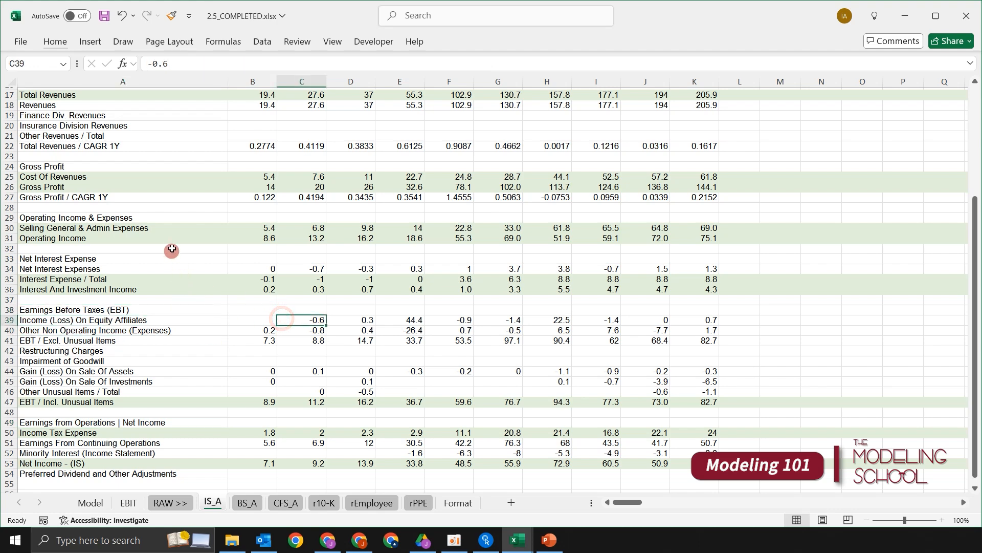
pyautogui.scroll(2, 164, 211)
pyautogui.scroll(4, 164, 210)
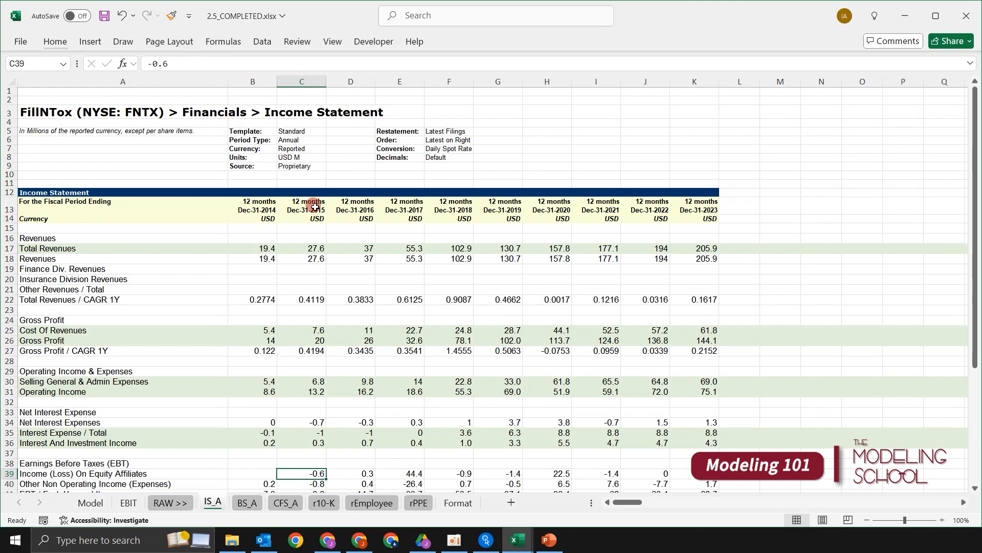
pyautogui.scroll(-9, 326, 244)
pyautogui.scroll(9, 325, 244)
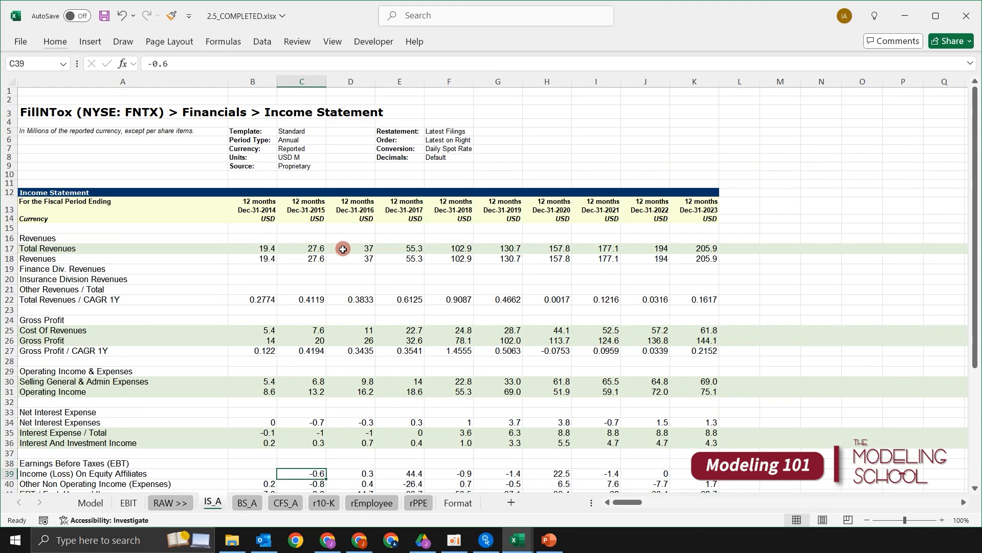
pyautogui.click(357, 258)
pyautogui.click(443, 270)
pyautogui.click(545, 270)
pyautogui.click(485, 268)
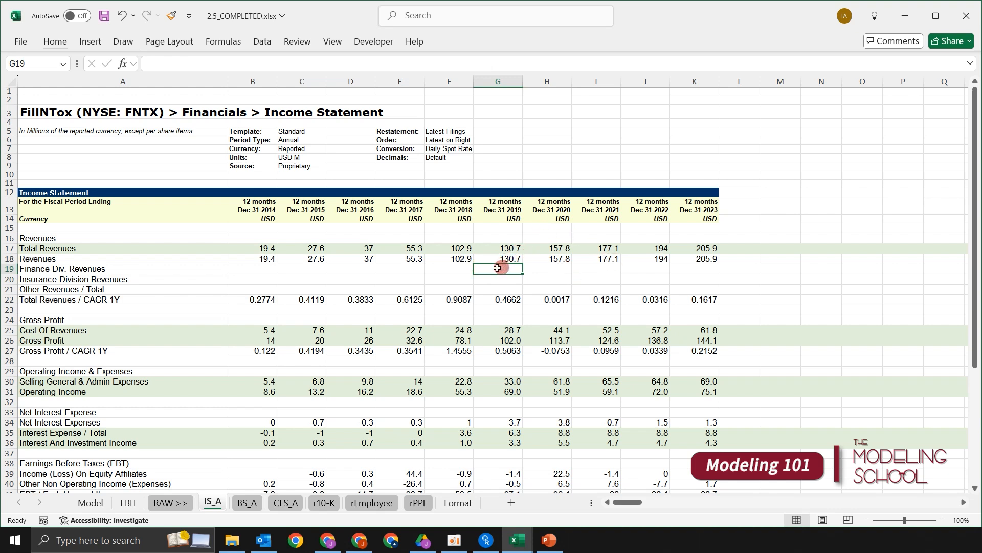
pyautogui.click(304, 278)
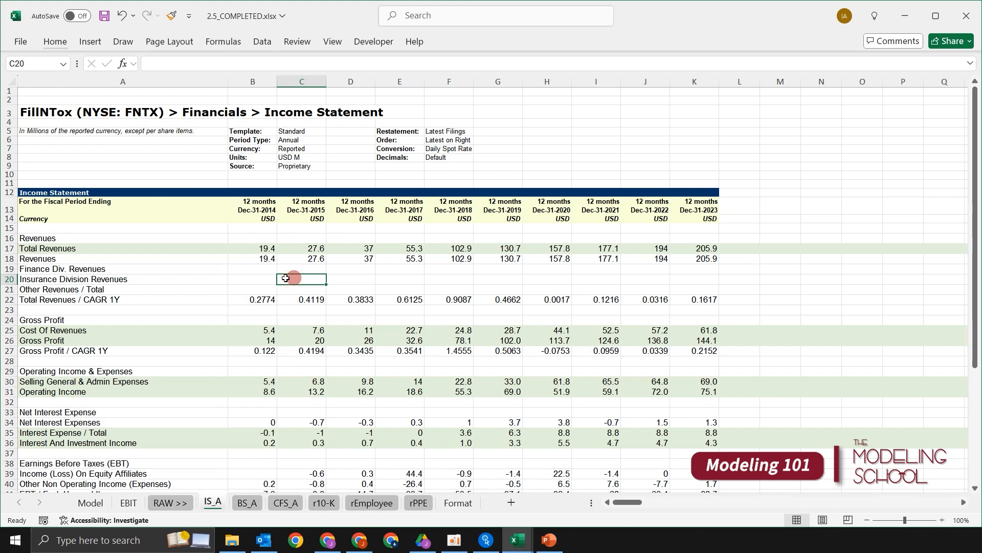
# - Compare the historical years in the Model sheet's header with the periods on the IS_A sheet to find the first year needed
pyautogui.hotkey('ctrl', 'pageup')
pyautogui.hotkey('ctrl', 'pageup')
pyautogui.hotkey('ctrl', 'pageup')
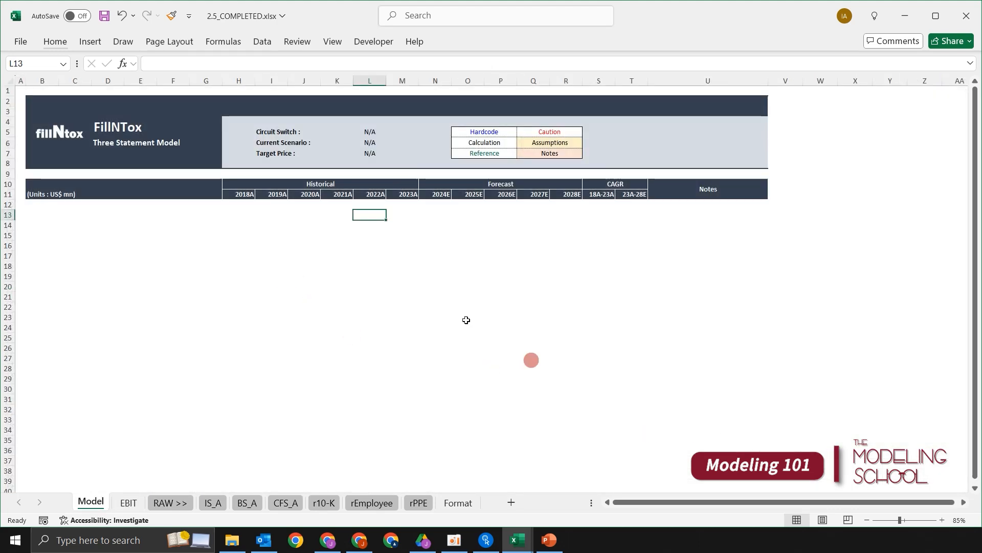
pyautogui.moveTo(242, 215); pyautogui.dragTo(257, 266)
pyautogui.click(366, 265)
pyautogui.click(306, 260)
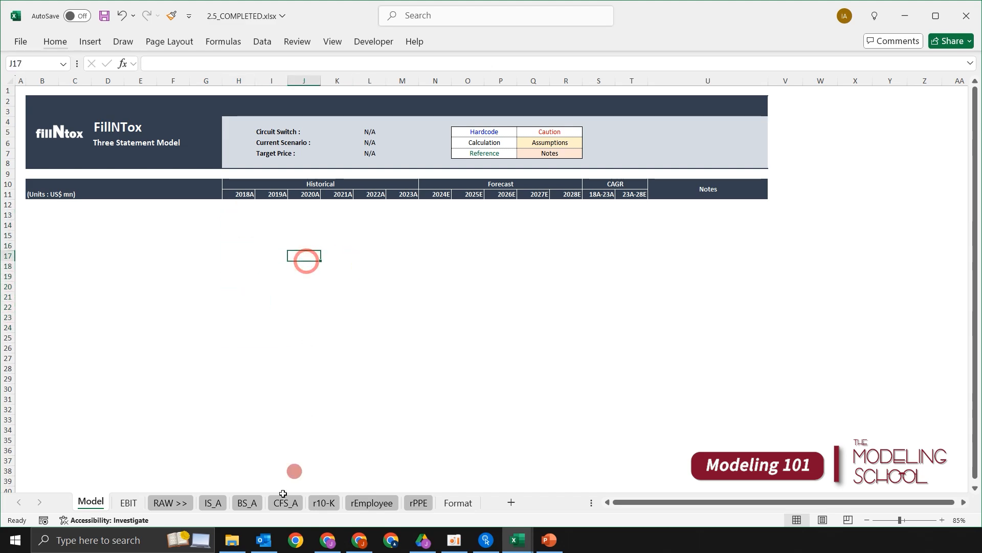
pyautogui.click(212, 503)
pyautogui.click(360, 298)
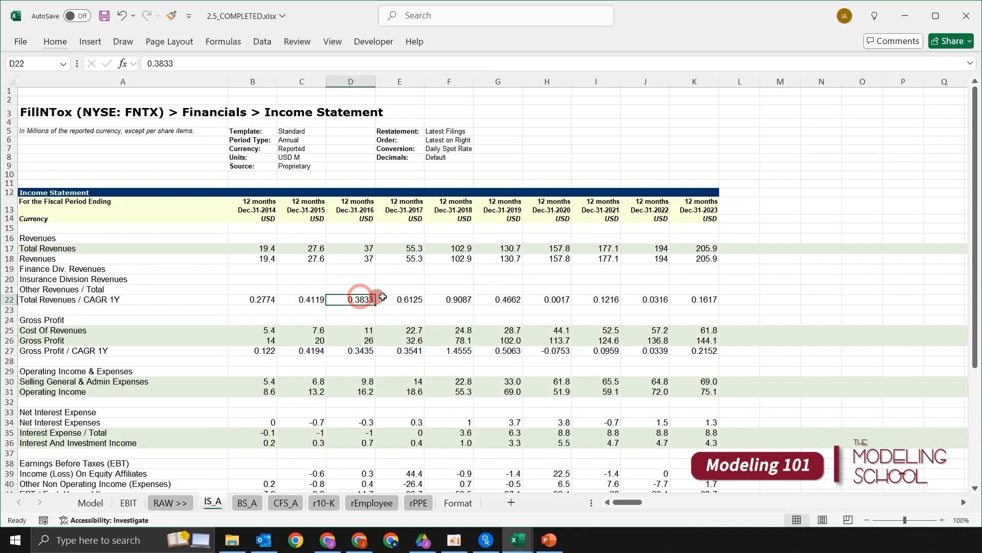
pyautogui.press('Up')
pyautogui.press('Up')
pyautogui.press('Up')
pyautogui.press('Up')
pyautogui.press('Up')
pyautogui.press('Right')
pyautogui.press('Right')
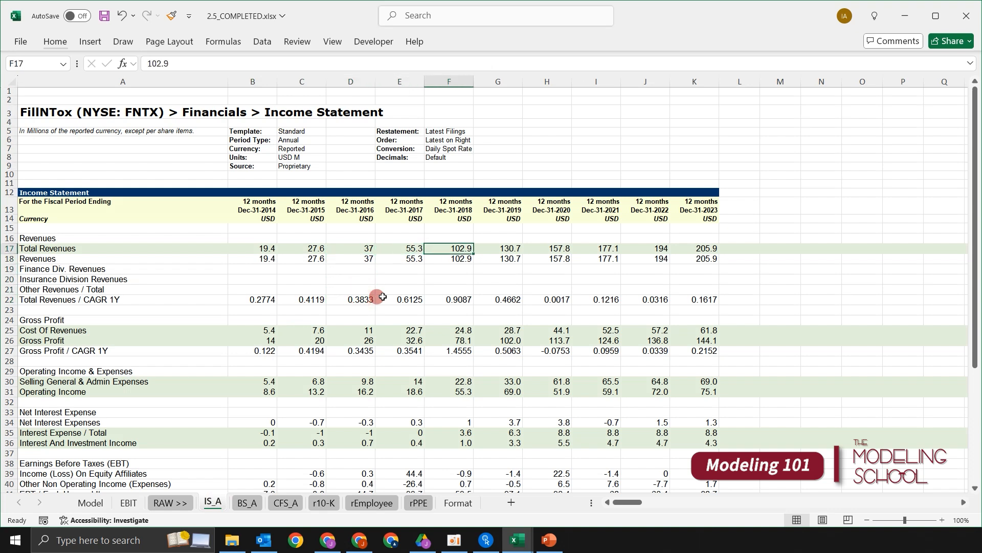
pyautogui.hotkey('ctrl', 'space')
pyautogui.press('Down')
pyautogui.hotkey('ctrl', 'space')
pyautogui.press('Left')
pyautogui.press('Left')
pyautogui.press('Left')
pyautogui.press('Left')
pyautogui.hotkey('shift', 'Right')
pyautogui.hotkey('shift', 'Right')
pyautogui.hotkey('shift', 'Right')
pyautogui.hotkey('ctrl', 'space')
pyautogui.press('Left')
pyautogui.press('Right')
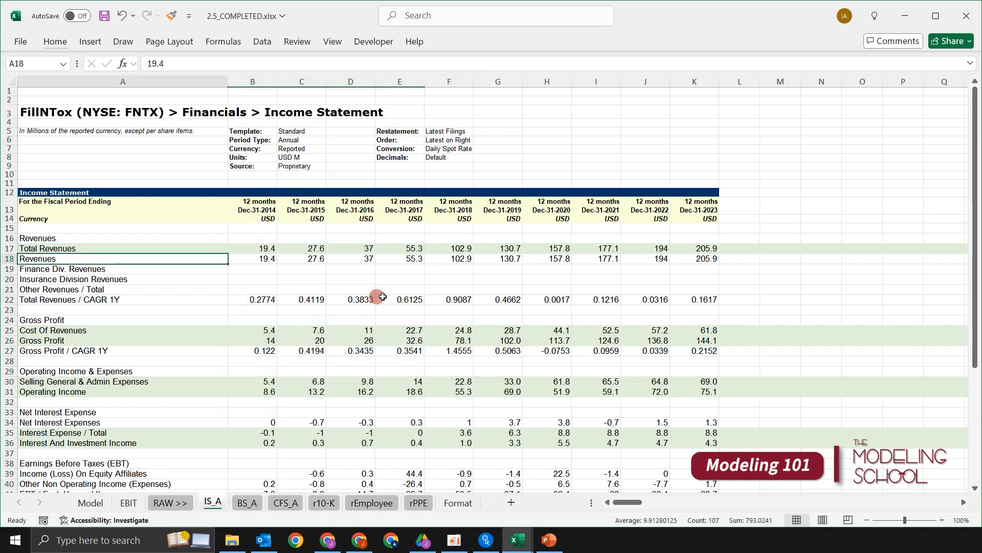
pyautogui.hotkey('shift', 'Right')
pyautogui.hotkey('shift', 'Right')
pyautogui.hotkey('shift', 'Right')
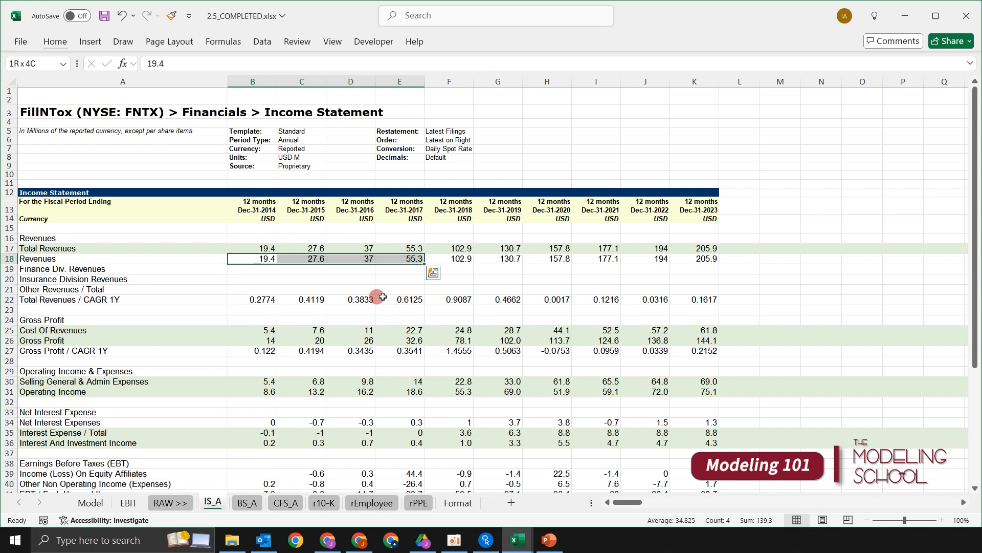
pyautogui.press('Right')
pyautogui.press('Left')
pyautogui.hotkey('shift', 'Right')
pyautogui.hotkey('shift', 'Right')
pyautogui.hotkey('shift', 'Right')
pyautogui.hotkey('ctrl', 'space')
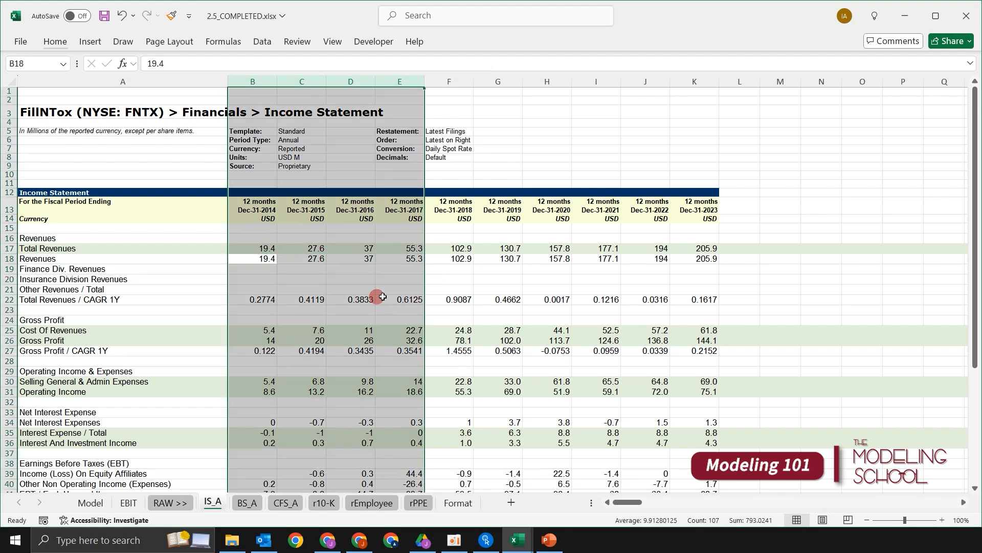
# - Group columns B to E, covering 2014 to 2017, on the IS_A sheet
pyautogui.press('Up')
pyautogui.press('Down')
pyautogui.hotkey('shift', 'Right')
pyautogui.hotkey('shift', 'Right')
pyautogui.hotkey('shift', 'Right')
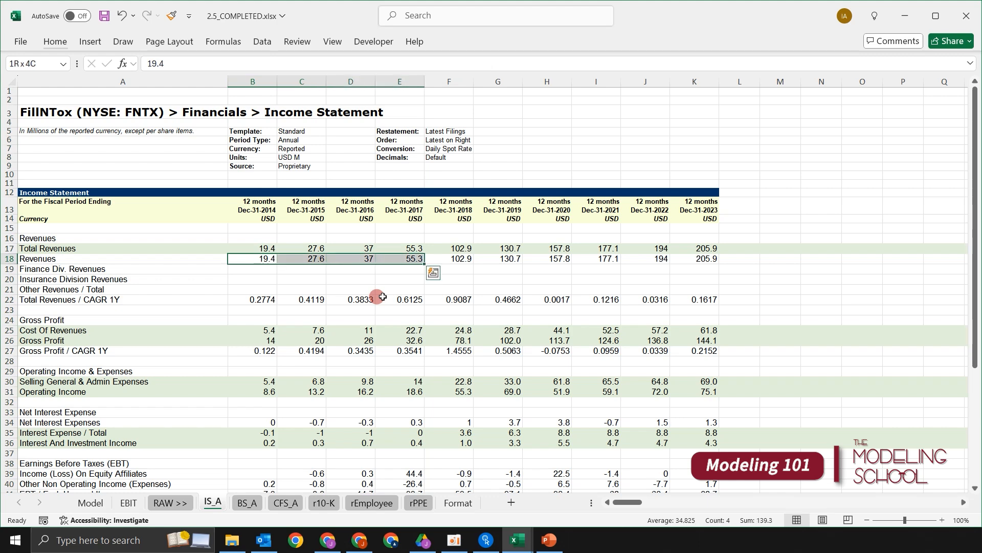
pyautogui.hotkey('ctrl', 'space')
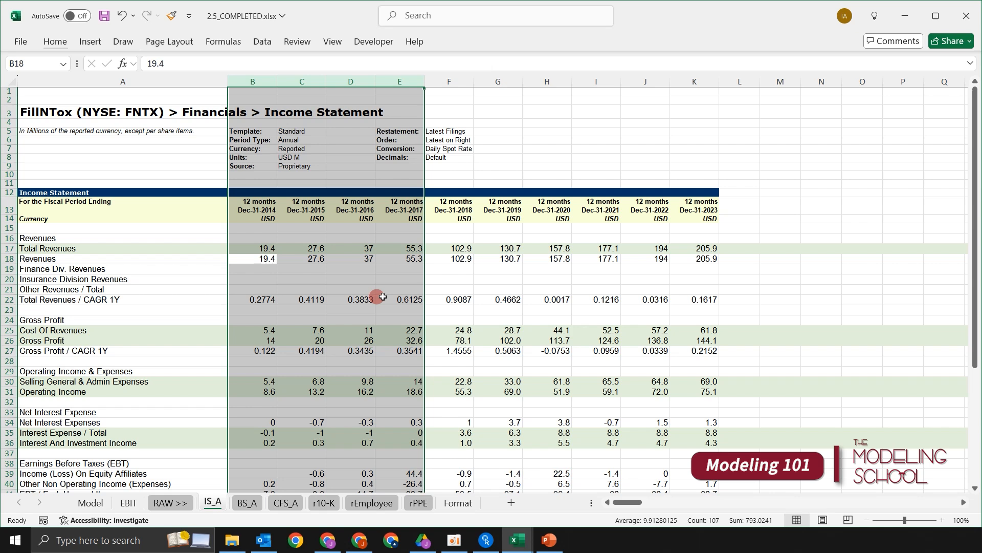
pyautogui.hotkey('shift', 'alt', 'Right')
pyautogui.press('Down')
pyautogui.press('Right')
pyautogui.press('Up')
pyautogui.press('Down')
pyautogui.press('Right')
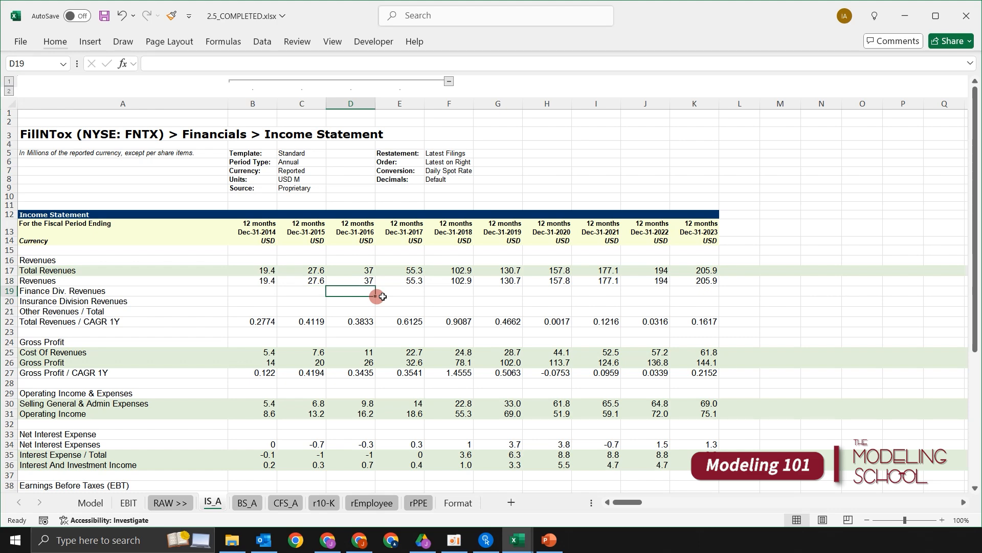
# - Collapse the column group to hide the 2014 to 2017 periods on the IS_A sheet
pyautogui.press('alt')
pyautogui.press('a')
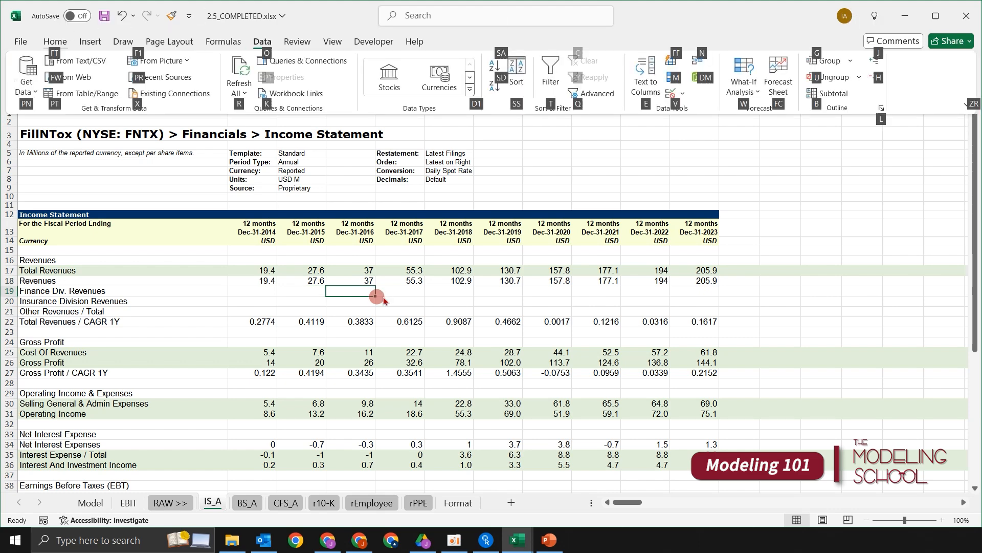
pyautogui.press('h')
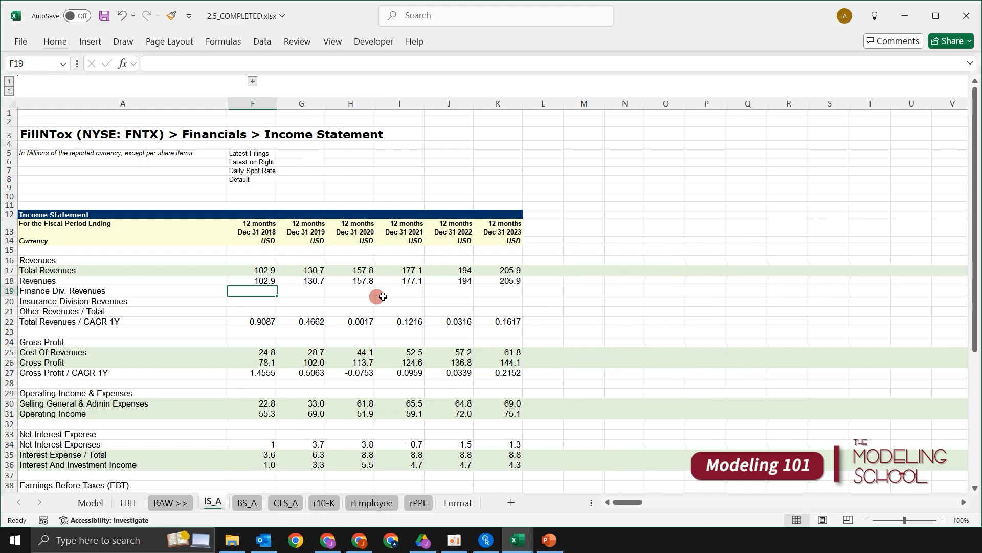
pyautogui.press('Up')
pyautogui.press('Up')
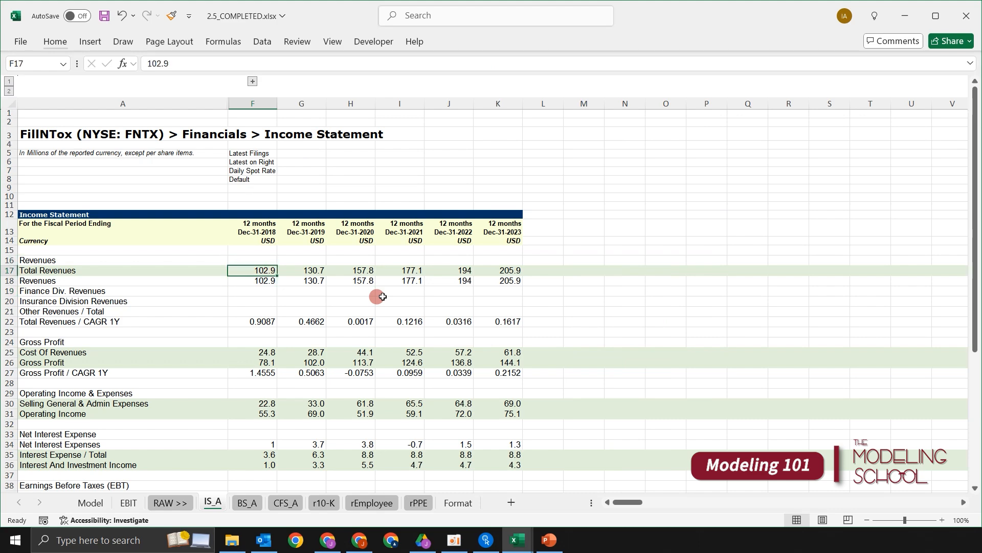
# - Look over the remaining 2018 to 2023 columns of the income statement and return to the 2018 total revenues
pyautogui.scroll(-3, 446, 256)
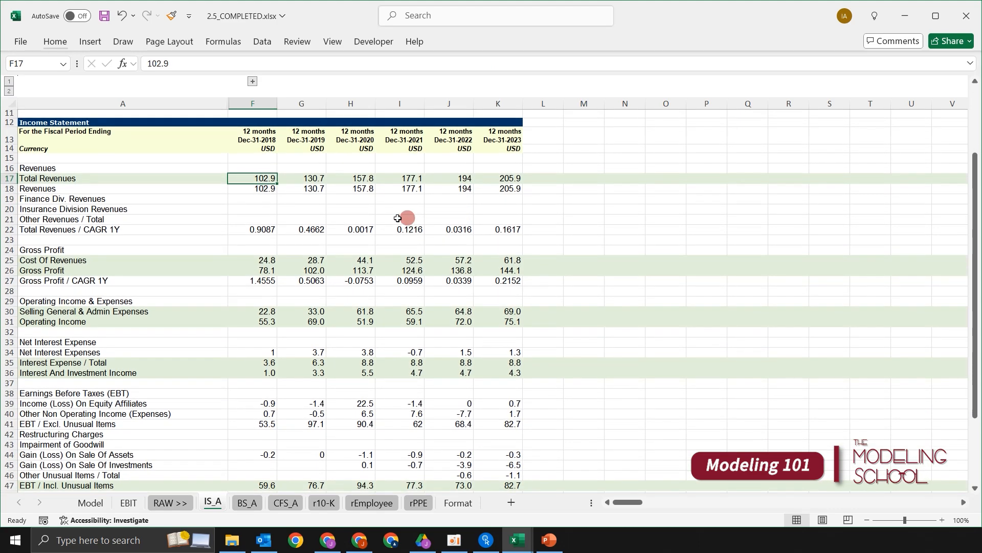
pyautogui.click(352, 228)
pyautogui.moveTo(244, 139); pyautogui.dragTo(494, 286)
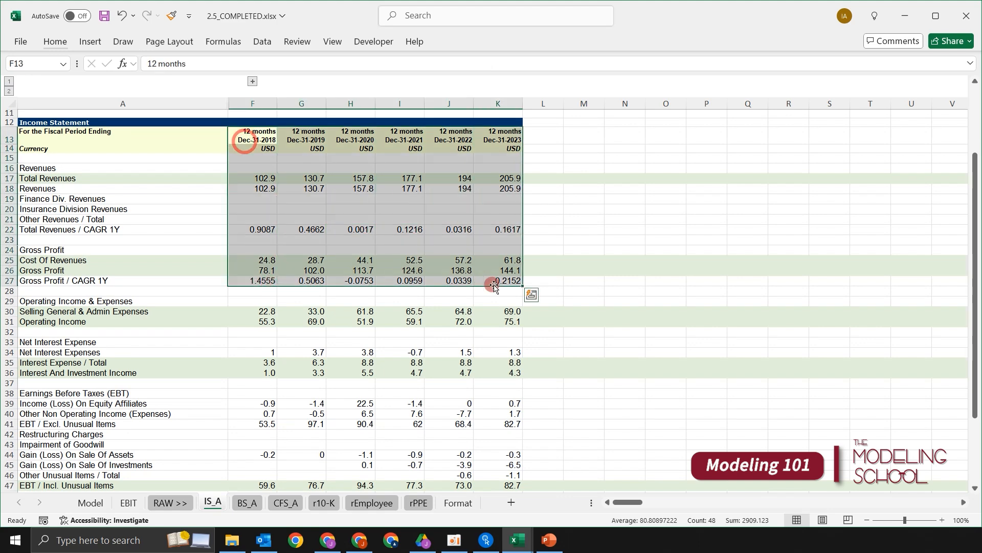
pyautogui.click(454, 342)
pyautogui.scroll(3, 322, 280)
pyautogui.click(313, 281)
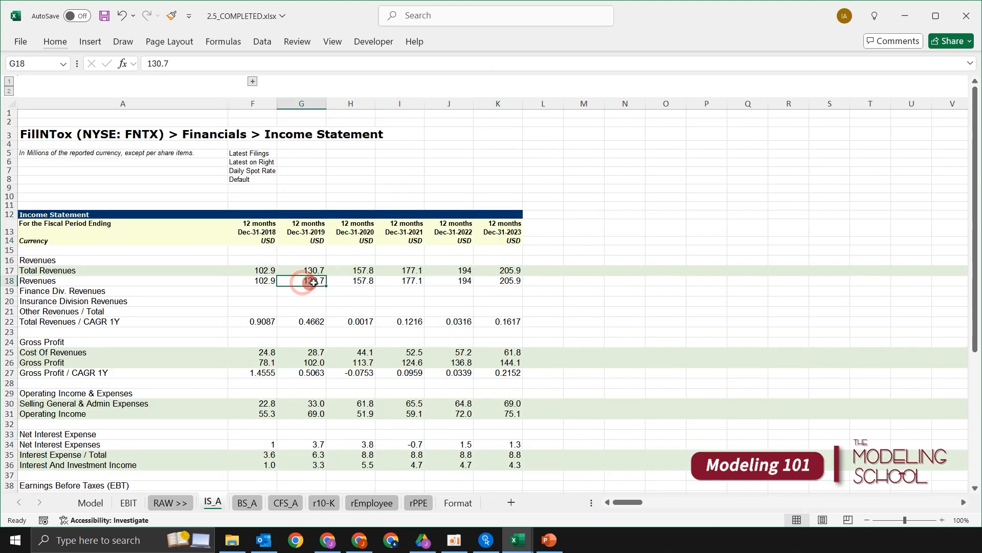
pyautogui.press('Left')
pyautogui.press('Up')
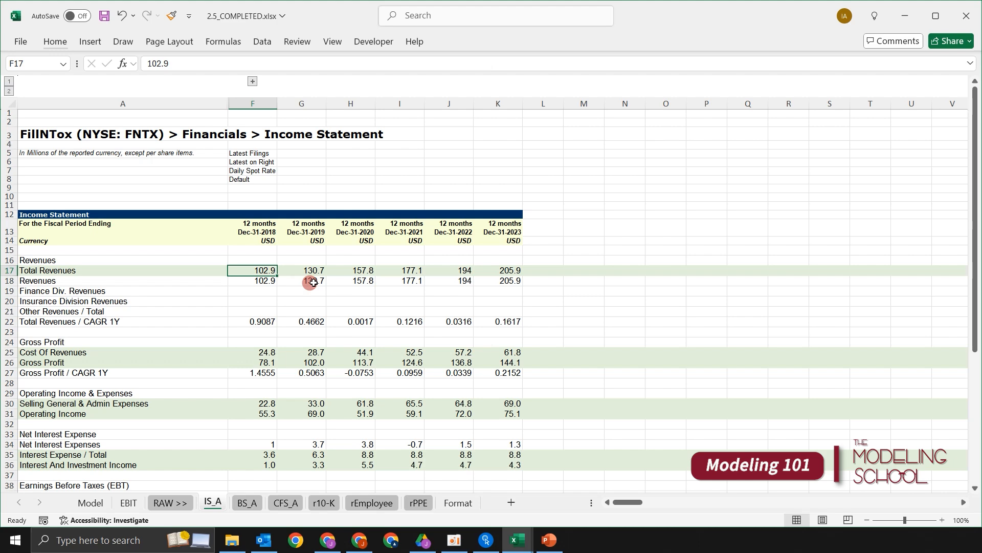
# - Examine the historical, forecast, CAGR and Notes columns in the Model sheet's header layout
pyautogui.hotkey('ctrl', 'pageup')
pyautogui.hotkey('ctrl', 'pageup')
pyautogui.hotkey('ctrl', 'pageup')
pyautogui.press('Up')
pyautogui.press('Up')
pyautogui.press('Up')
pyautogui.press('Up')
pyautogui.press('Down')
pyautogui.scroll(1, 318, 280)
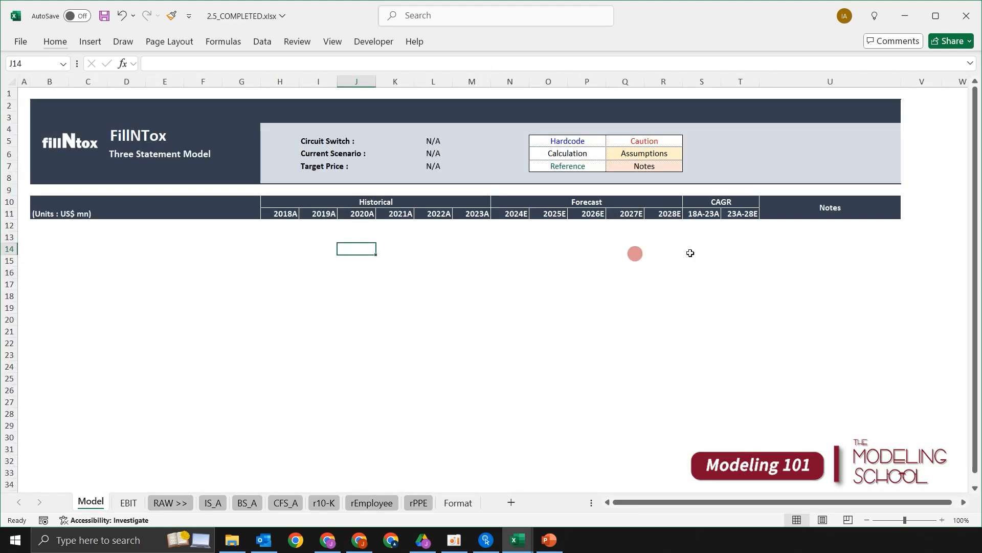
pyautogui.click(802, 250)
pyautogui.press('Up')
pyautogui.press('Left')
pyautogui.press('Left')
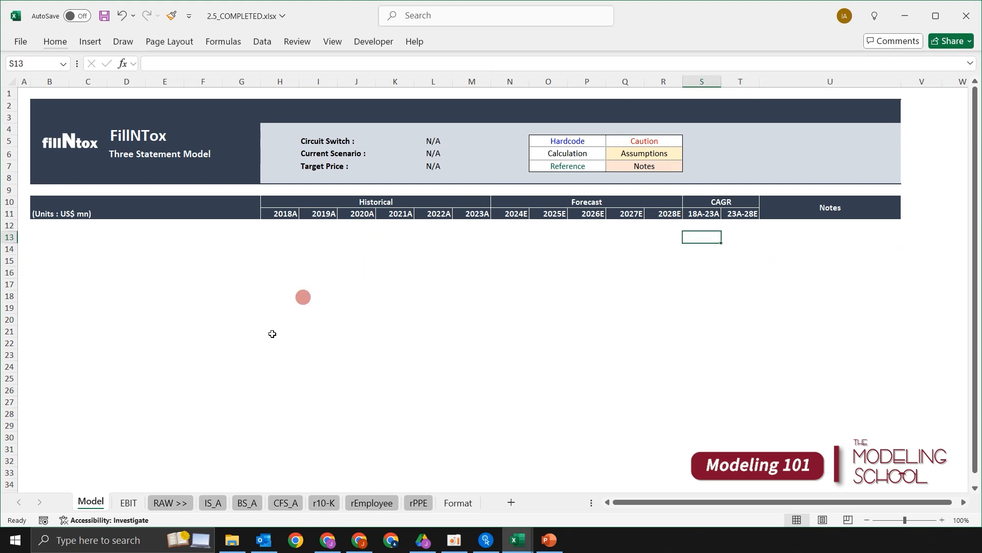
pyautogui.click(127, 502)
pyautogui.click(98, 502)
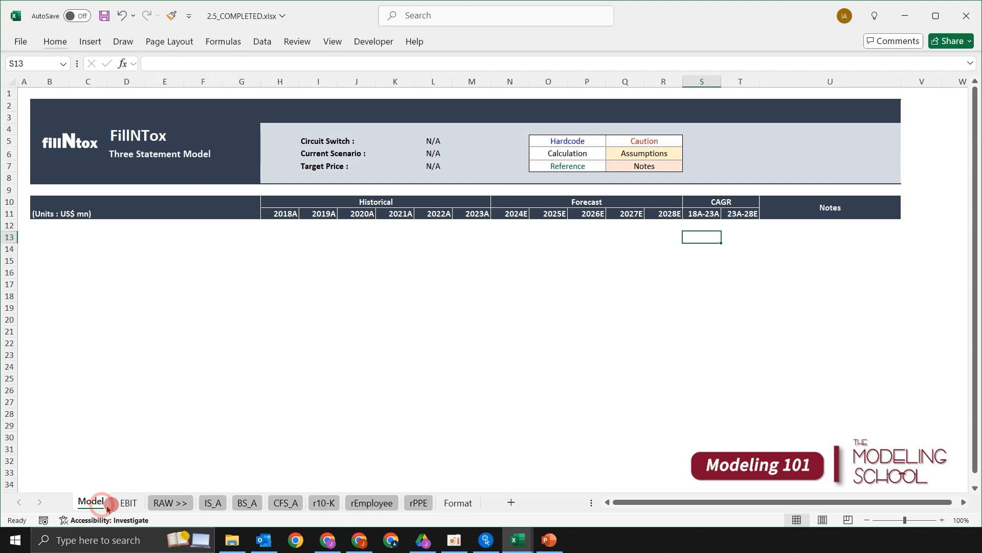
pyautogui.click(127, 503)
pyautogui.click(95, 501)
# - Fill cells B13 to U13 of the Model sheet with the lightest blue-gray theme colour as a section band
pyautogui.click(57, 239)
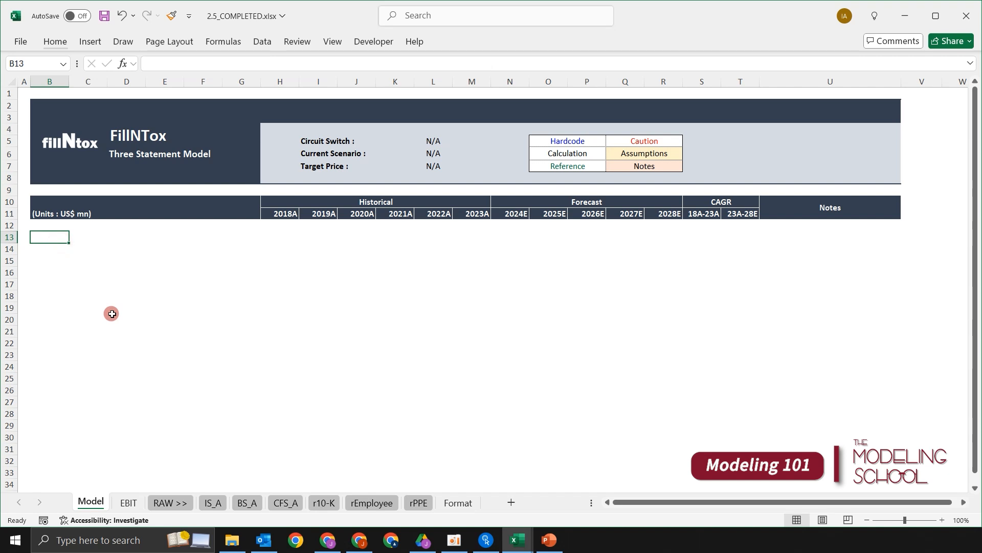
pyautogui.hotkey('shift', 'Right')
pyautogui.hotkey('shift', 'Right')
pyautogui.hotkey('shift', 'Right')
pyautogui.hotkey('shift', 'Right')
pyautogui.hotkey('shift', 'Right')
pyautogui.hotkey('shift', 'Right')
pyautogui.hotkey('shift', 'Right')
pyautogui.hotkey('shift', 'Right')
pyautogui.hotkey('shift', 'Right')
pyautogui.hotkey('shift', 'Right')
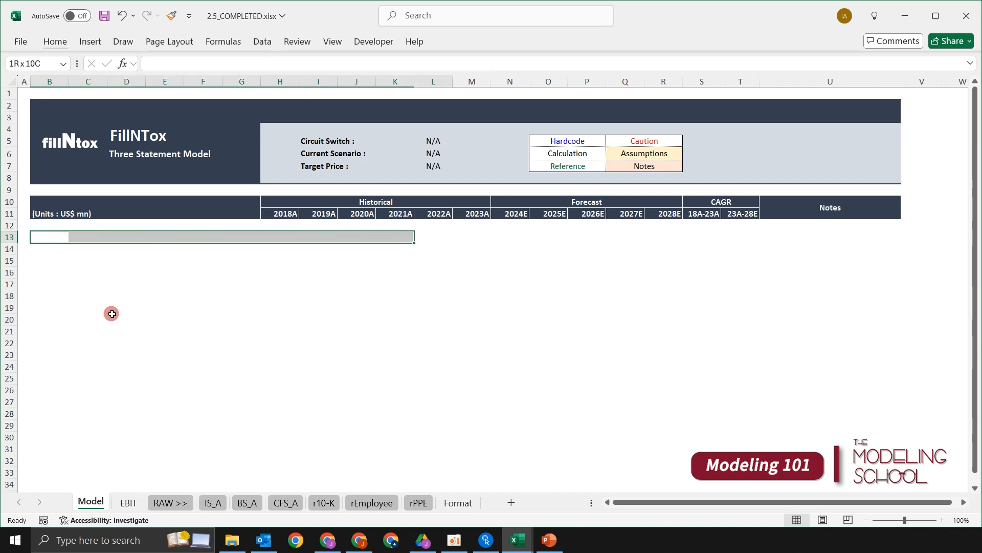
pyautogui.hotkey('shift', 'Right')
pyautogui.hotkey('shift', 'Right')
pyautogui.hotkey('shift', 'Right')
pyautogui.hotkey('shift', 'Right')
pyautogui.hotkey('shift', 'Right')
pyautogui.hotkey('shift', 'Right')
pyautogui.hotkey('shift', 'Right')
pyautogui.hotkey('shift', 'Right')
pyautogui.hotkey('shift', 'Right')
pyautogui.hotkey('shift', 'Right')
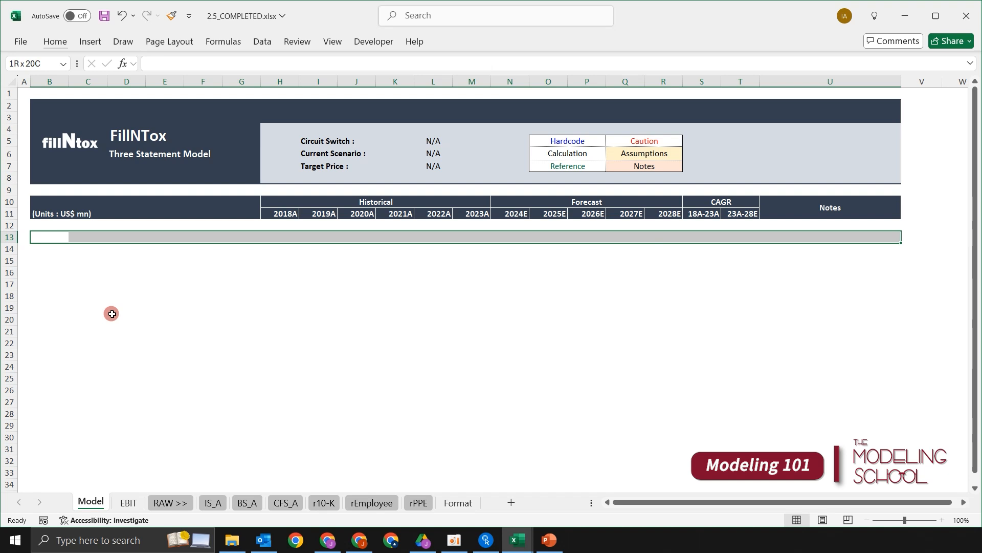
pyautogui.press('alt')
pyautogui.press('h')
pyautogui.press('h')
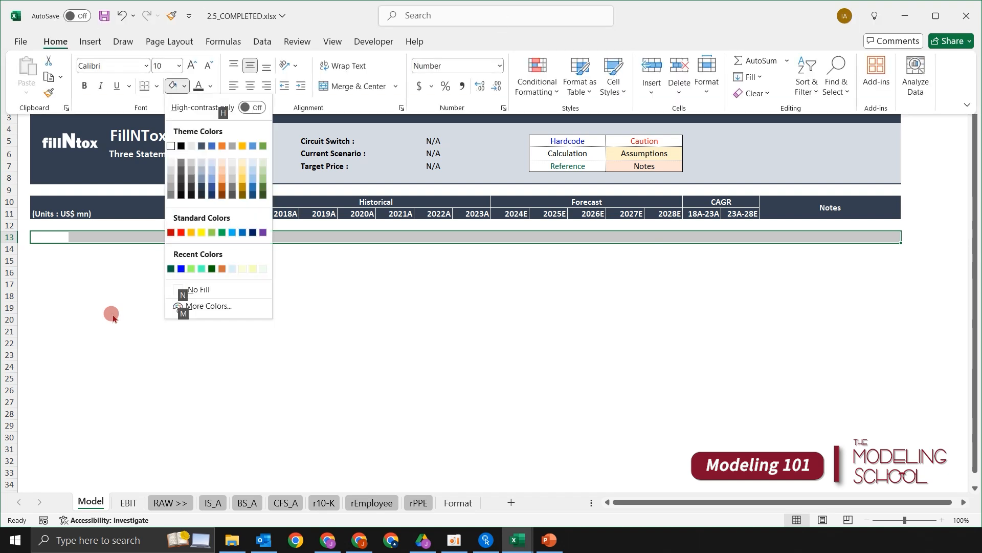
pyautogui.press('Left')
pyautogui.press('Left')
pyautogui.press('Left')
pyautogui.press('Left')
pyautogui.press('Left')
pyautogui.press('Left')
pyautogui.press('Up')
pyautogui.press('Left')
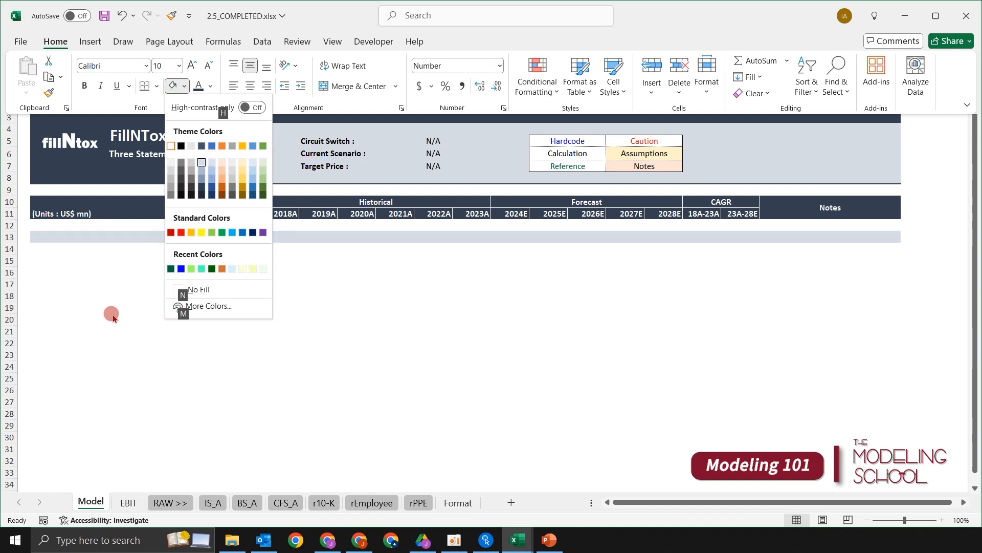
pyautogui.press('Return')
pyautogui.press('Right')
pyautogui.press('Left')
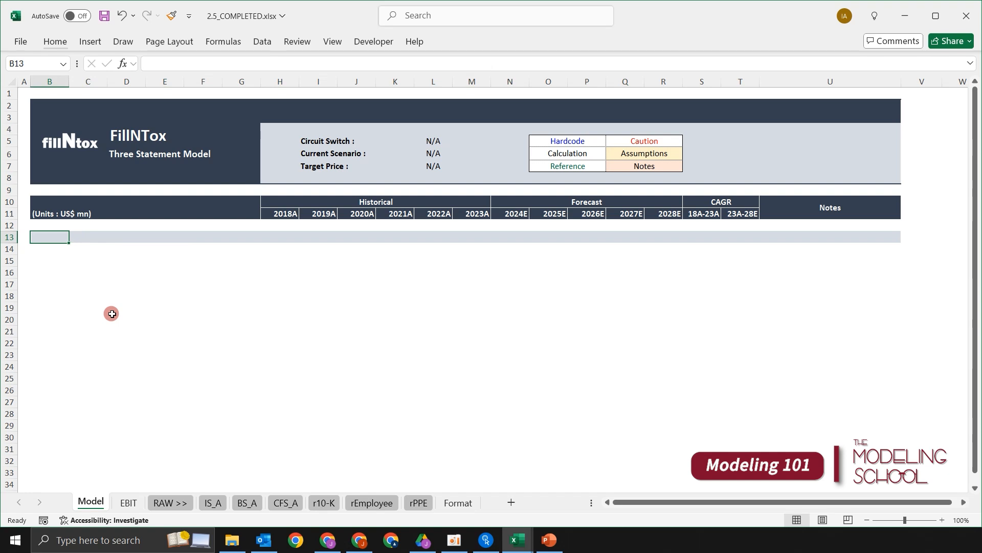
# - Enter the section heading "[Income Statement]" in cell B13 of the Model sheet
pyautogui.press('Left')
pyautogui.hotkey('shift', 'space')
pyautogui.press('Right')
pyautogui.write('[')
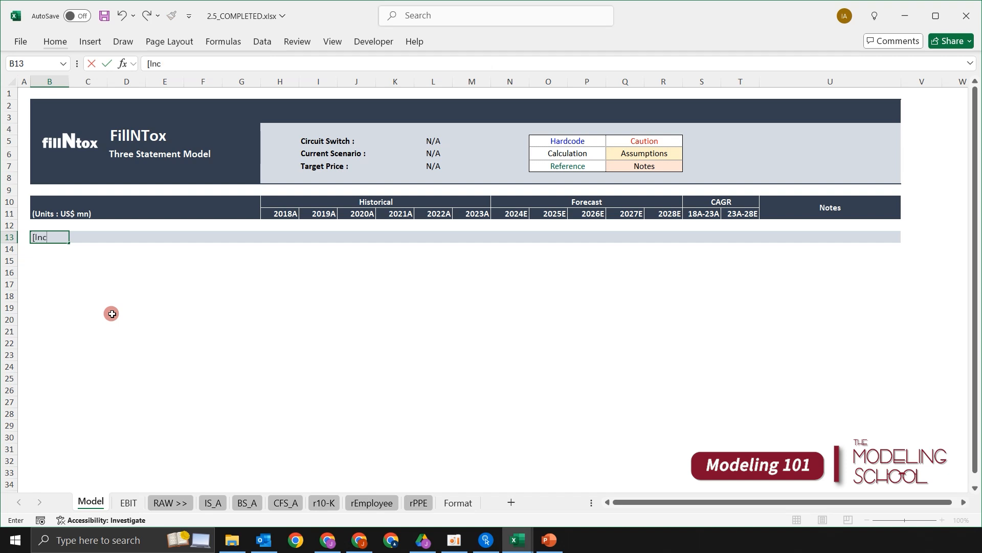
pyautogui.write('Income Statemen')
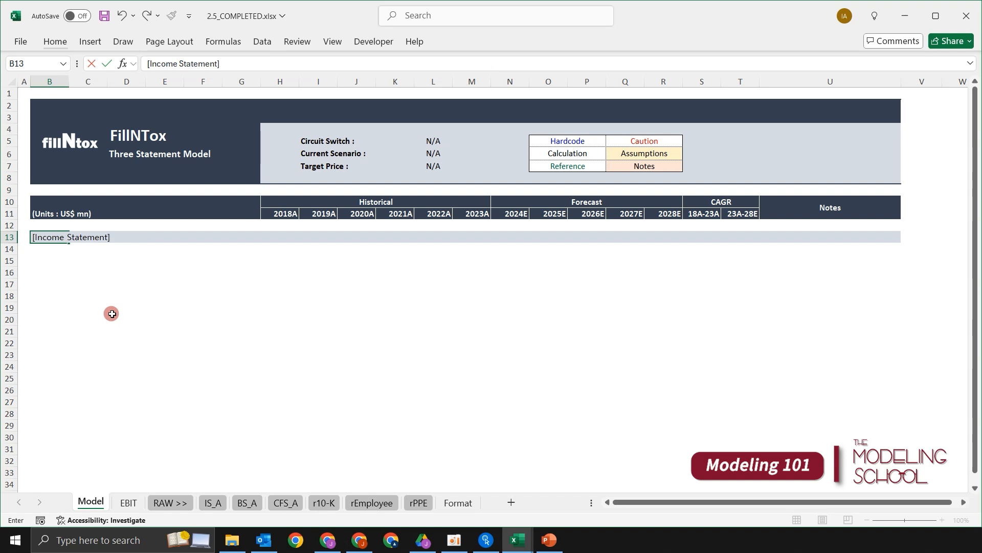
pyautogui.write('t]')
pyautogui.hotkey('ctrl', 'Return')
# - Make the income statement heading in B13 bold and give its text a dark blue-gray theme colour
pyautogui.hotkey('ctrl', 'b')
pyautogui.hotkey('alt', 'h')
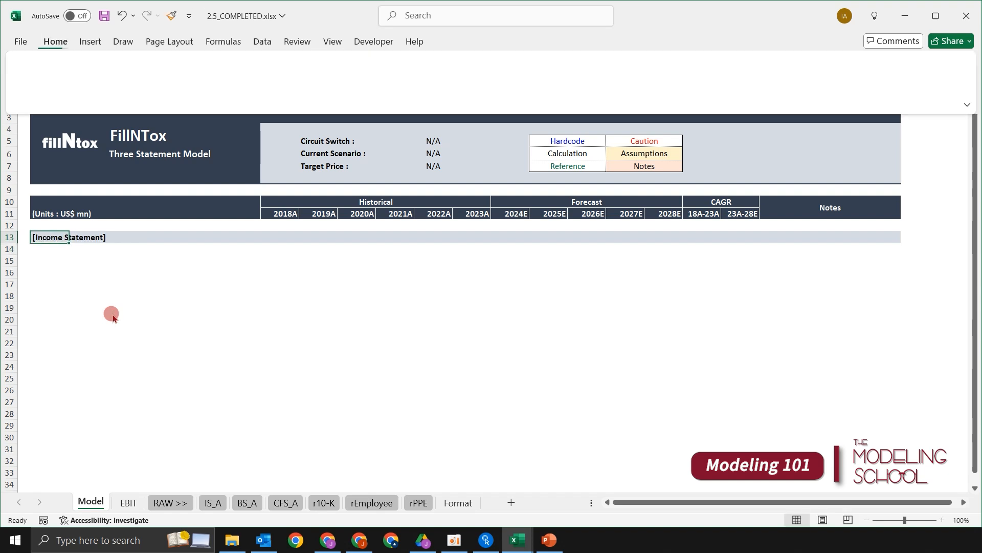
pyautogui.press('f')
pyautogui.press('c')
pyautogui.press('Down')
pyautogui.press('Down')
pyautogui.press('Down')
pyautogui.press('Down')
pyautogui.press('Down')
pyautogui.press('Right')
pyautogui.press('Right')
pyautogui.press('Right')
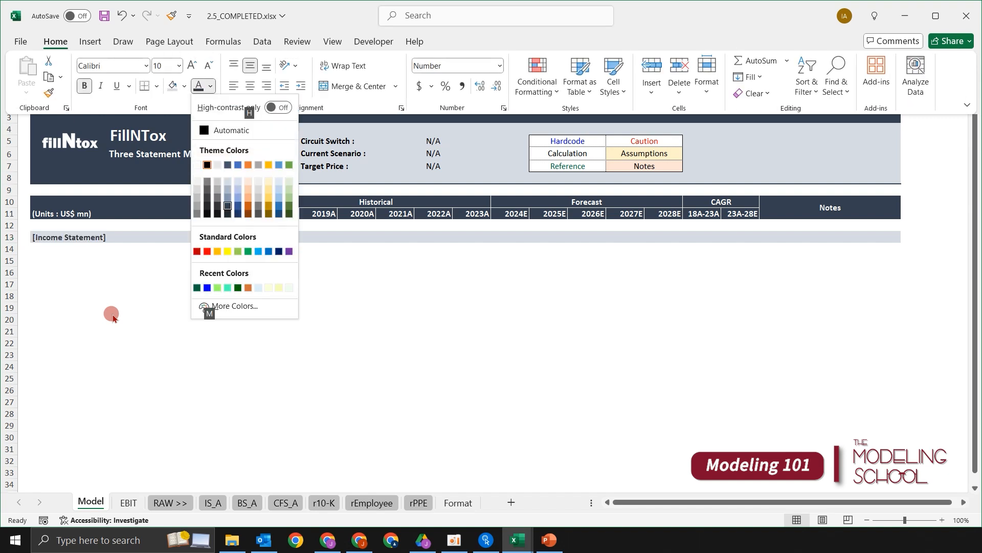
pyautogui.press('Return')
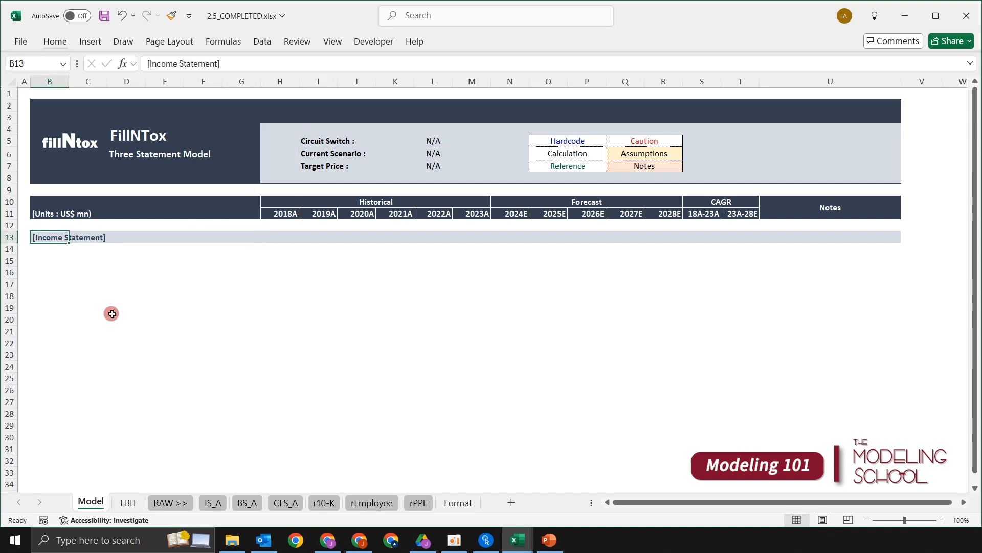
pyautogui.press('Left')
pyautogui.press('Right')
pyautogui.press('Down')
pyautogui.press('Up')
pyautogui.press('Down')
pyautogui.press('Down')
# - Enter the line items "Revenue" in cell B15 and "COGS" in cell B16 of the Model sheet
pyautogui.press('Down')
pyautogui.press('Up')
pyautogui.press('Up')
pyautogui.press('Up')
pyautogui.hotkey('shift', 'space')
pyautogui.press('Left')
pyautogui.press('Right')
pyautogui.press('Down')
pyautogui.press('Down')
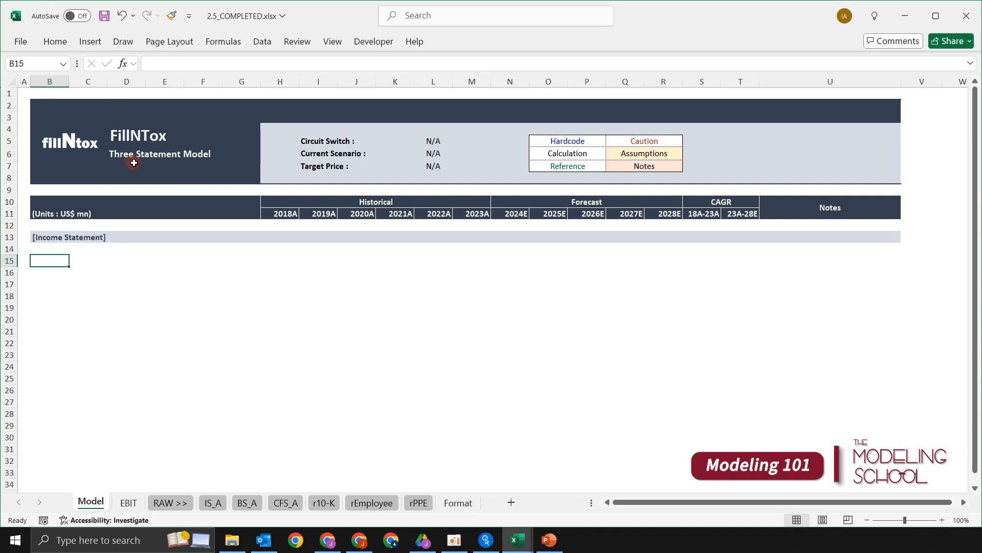
pyautogui.write('Revenue')
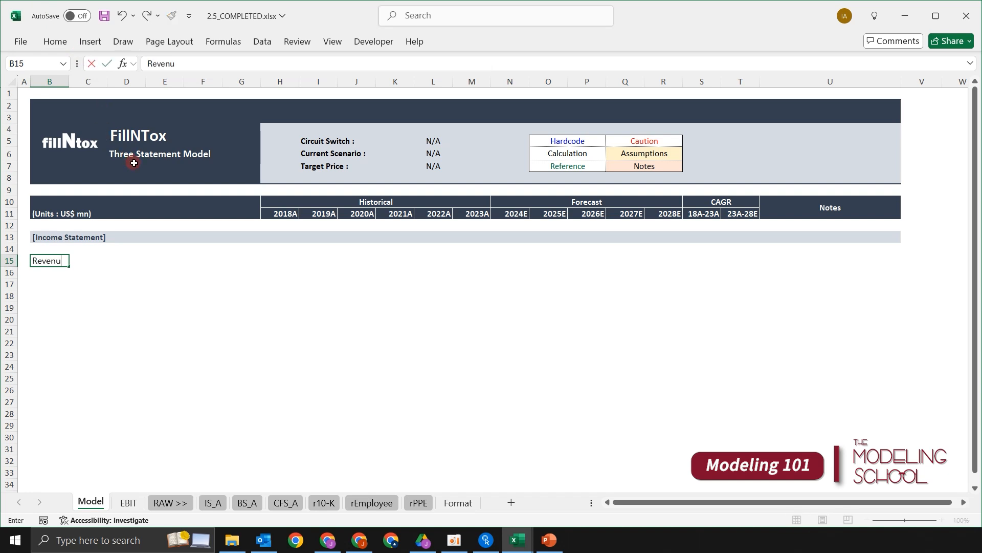
pyautogui.press('Return')
pyautogui.press('Up')
pyautogui.hotkey('shift', 'space')
pyautogui.press('Down')
pyautogui.write('C')
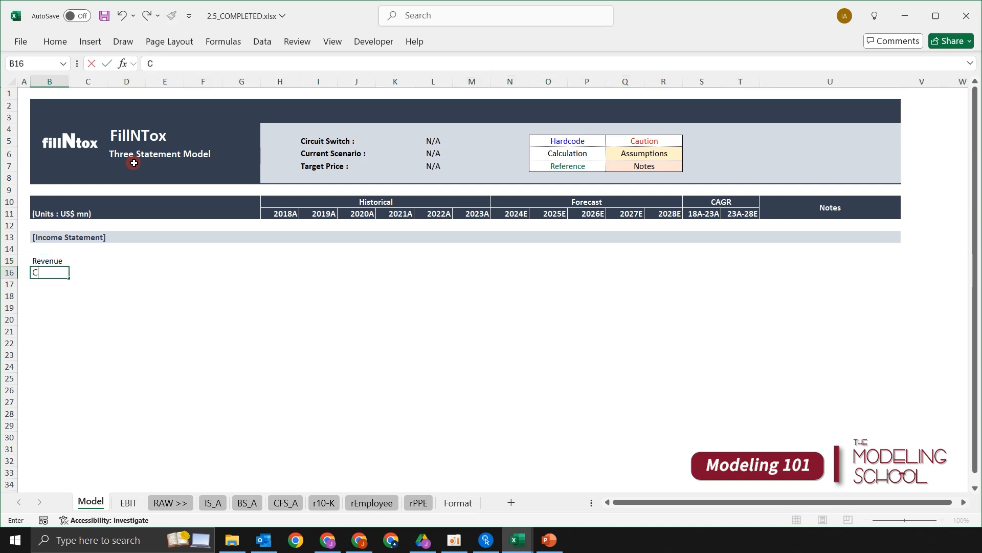
pyautogui.write('OSGS')
pyautogui.press('Return')
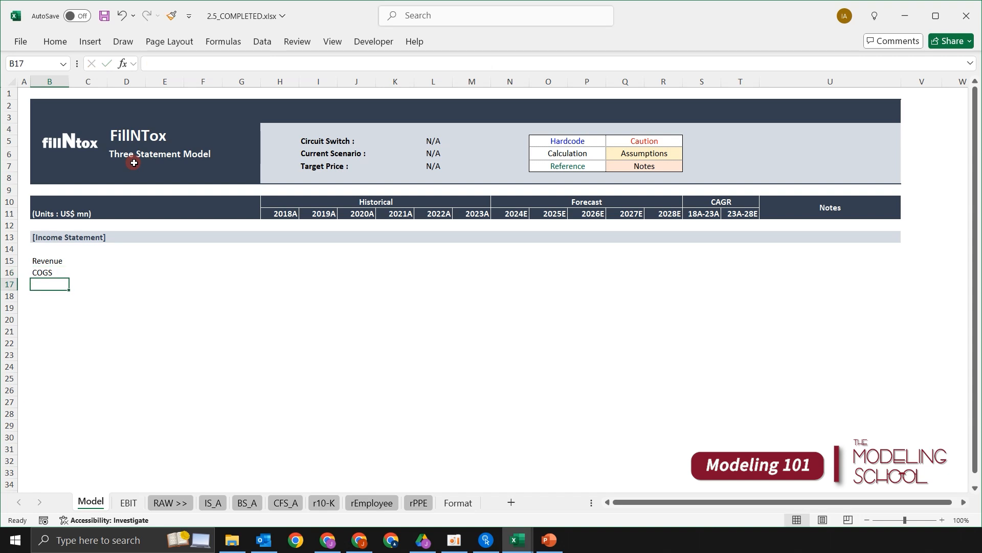
# - Add "Gross Profit" in cell B17 and "SG&A" in cell B18 below COGS
pyautogui.write('Gross ')
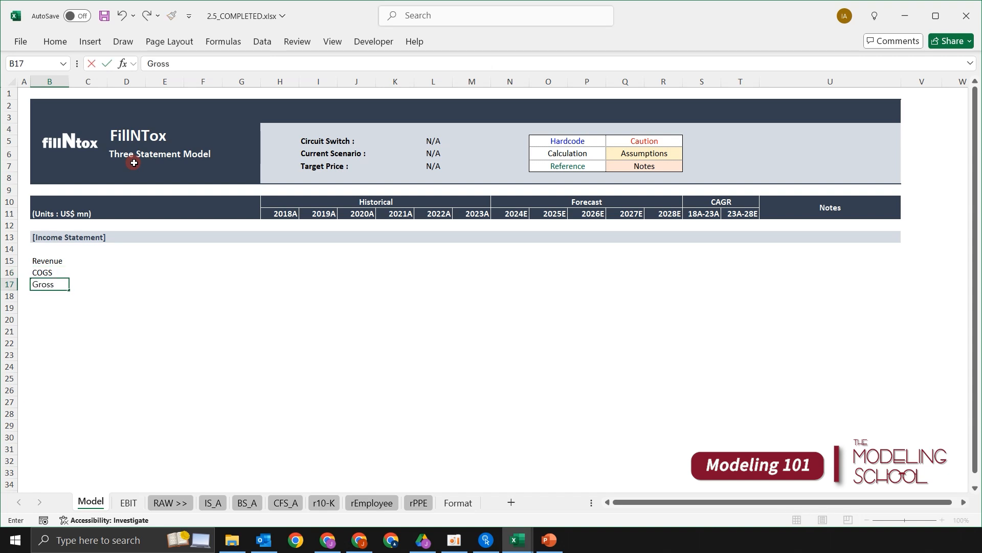
pyautogui.write('Profit')
pyautogui.press('Return')
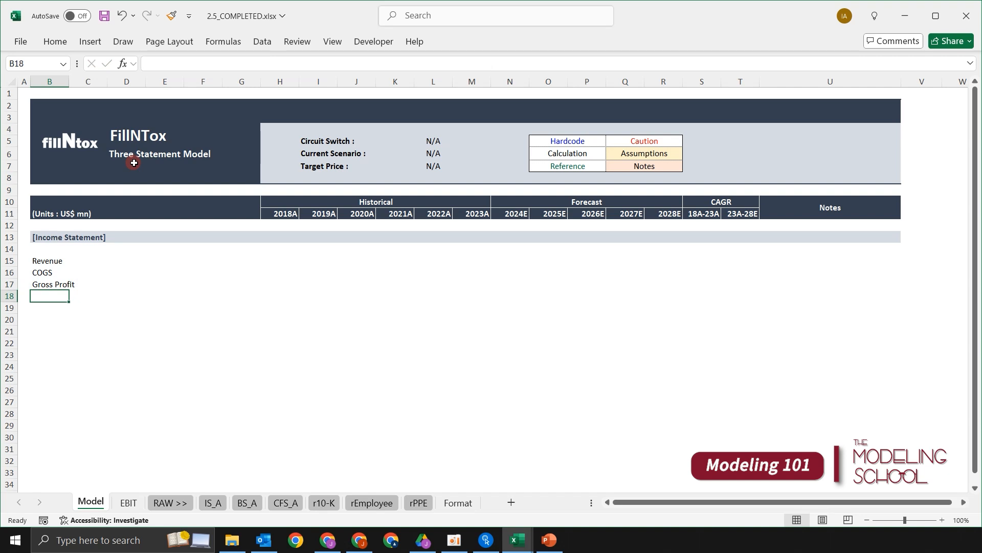
pyautogui.write('SG&A')
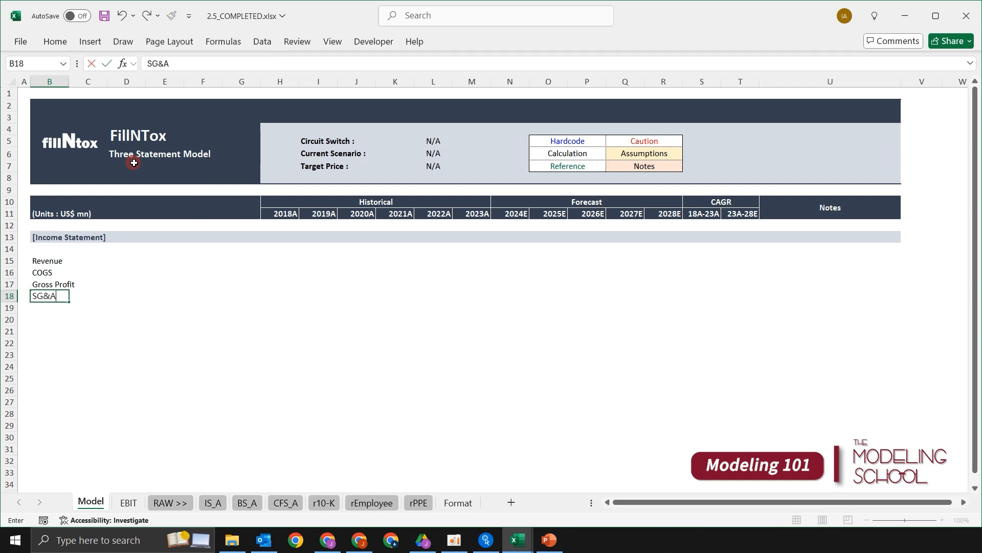
pyautogui.press('Return')
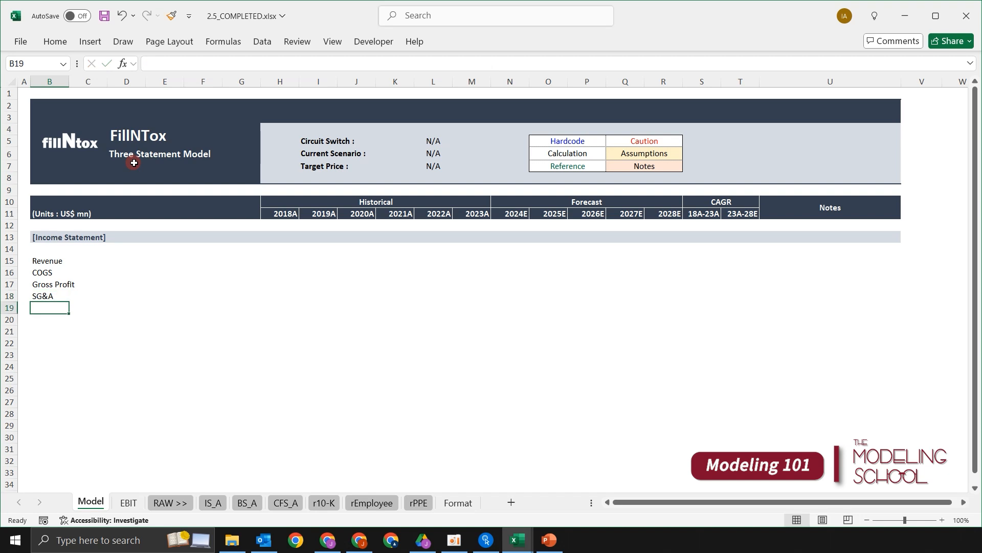
# - Enter the line item "Operating Profit (EBIT)" in cell B19 below SG&A
pyautogui.write('Op')
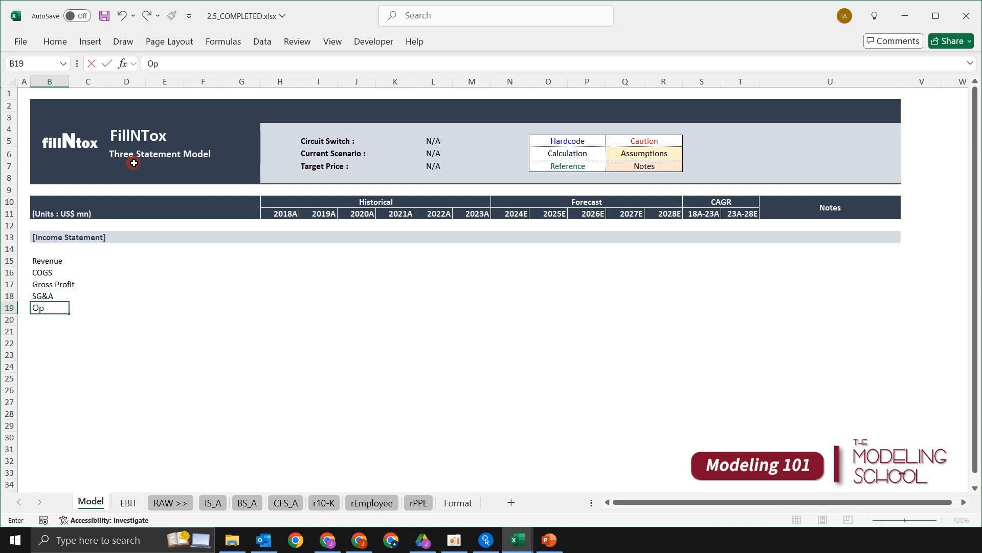
pyautogui.write('erat')
pyautogui.press('BackSpace')
pyautogui.write('ating Profit (EB')
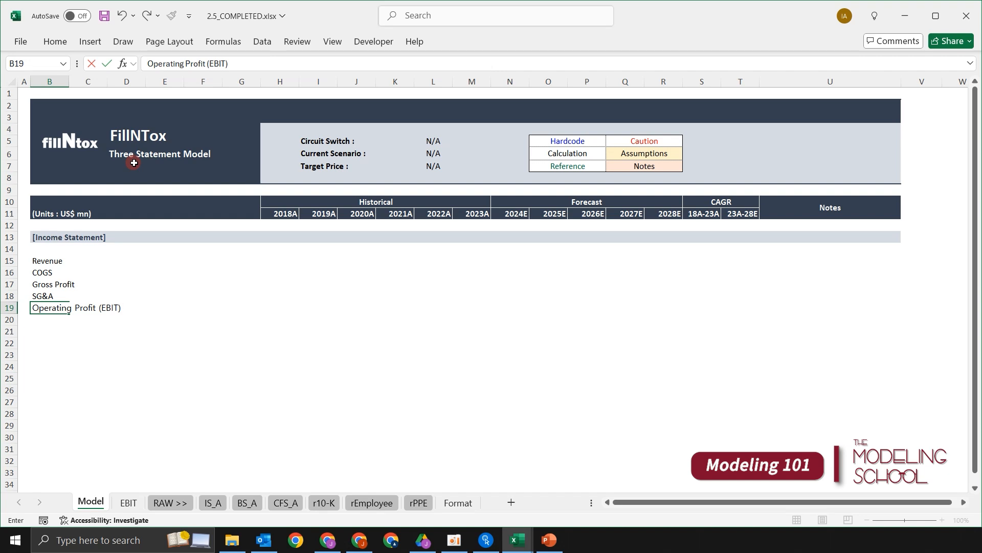
pyautogui.write('IT)')
pyautogui.press('Return')
pyautogui.press('Up')
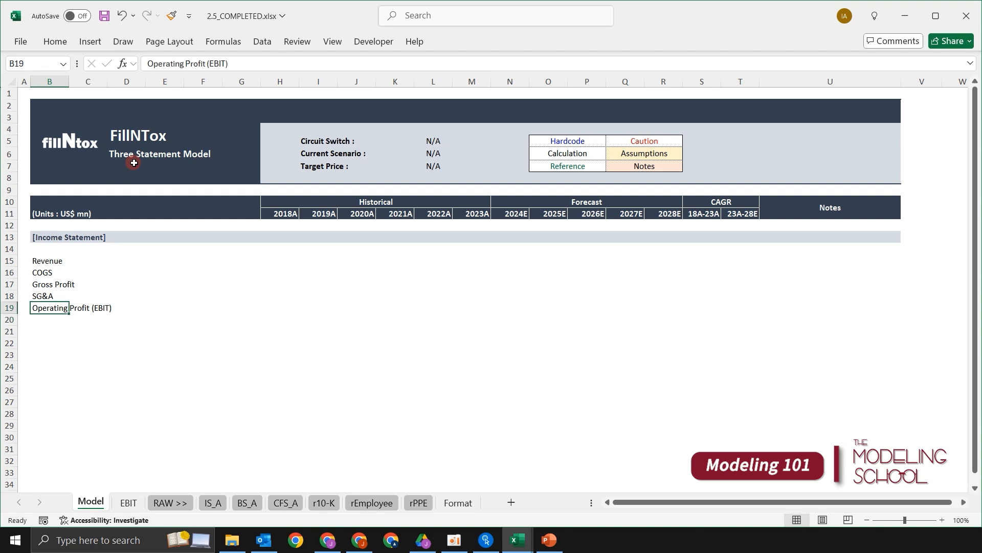
pyautogui.press('Down')
pyautogui.press('Down')
pyautogui.press('Down')
pyautogui.press('Up')
pyautogui.press('Up')
pyautogui.press('Up')
pyautogui.press('Down')
pyautogui.press('Down')
pyautogui.press('Down')
pyautogui.press('Up')
pyautogui.press('Up')
pyautogui.press('Down')
pyautogui.press('Up')
# - Enter "Interest Income" in cell B20 and "Interest Expense" in cell B21 below operating profit
pyautogui.write('Inter')
pyautogui.press('BackSpace')
pyautogui.press('BackSpace')
pyautogui.write('terest Income')
pyautogui.press('Return')
pyautogui.write('Interest Expense')
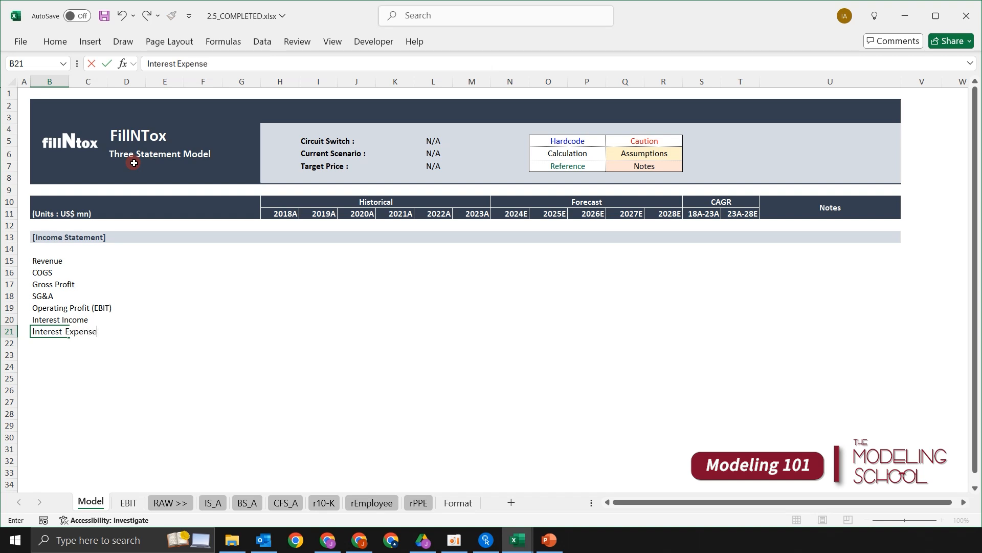
pyautogui.press('Return')
pyautogui.press('Up')
pyautogui.press('Up')
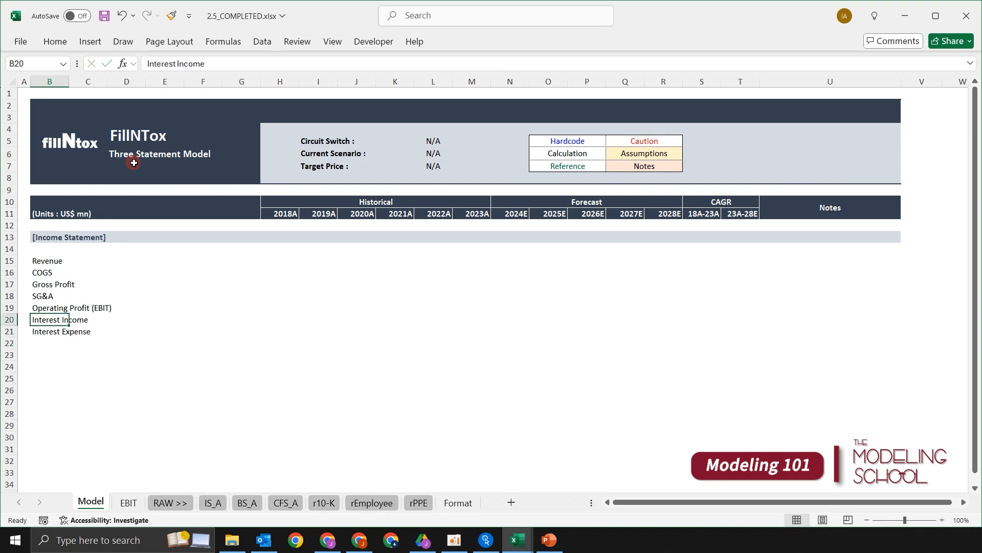
pyautogui.press('Down')
pyautogui.press('Down')
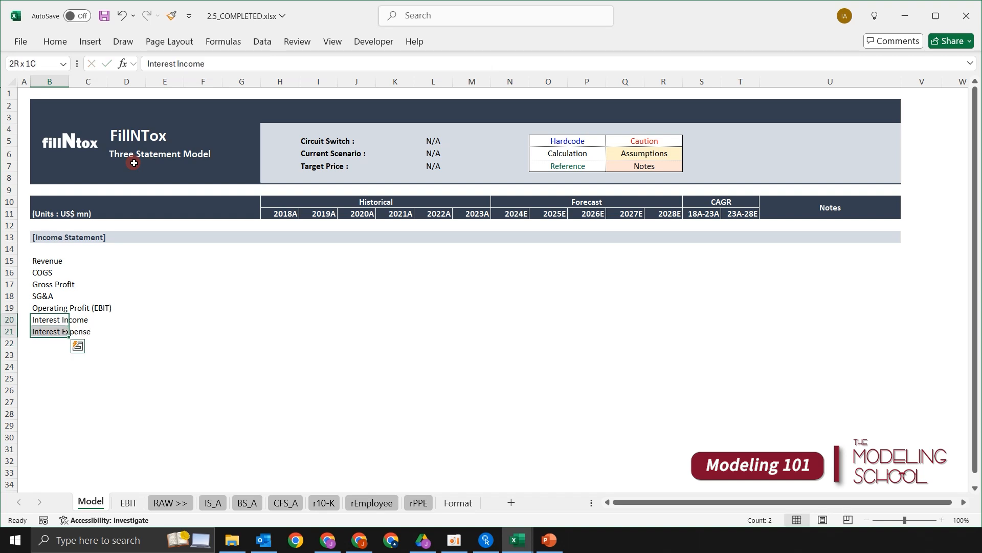
pyautogui.press('Down')
pyautogui.press('Up')
pyautogui.press('Up')
pyautogui.press('Down')
pyautogui.press('Down')
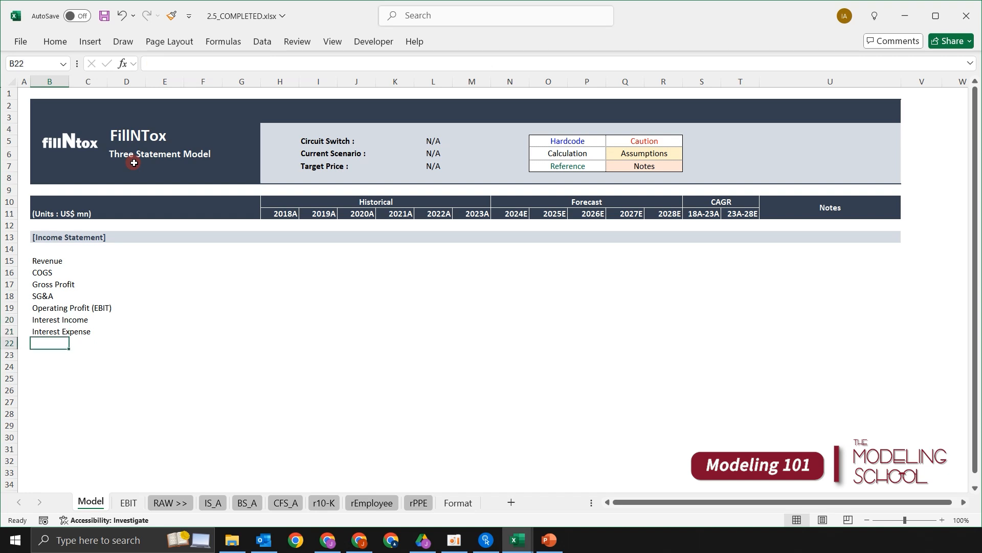
pyautogui.press('Down')
pyautogui.hotkey('shift', 'space')
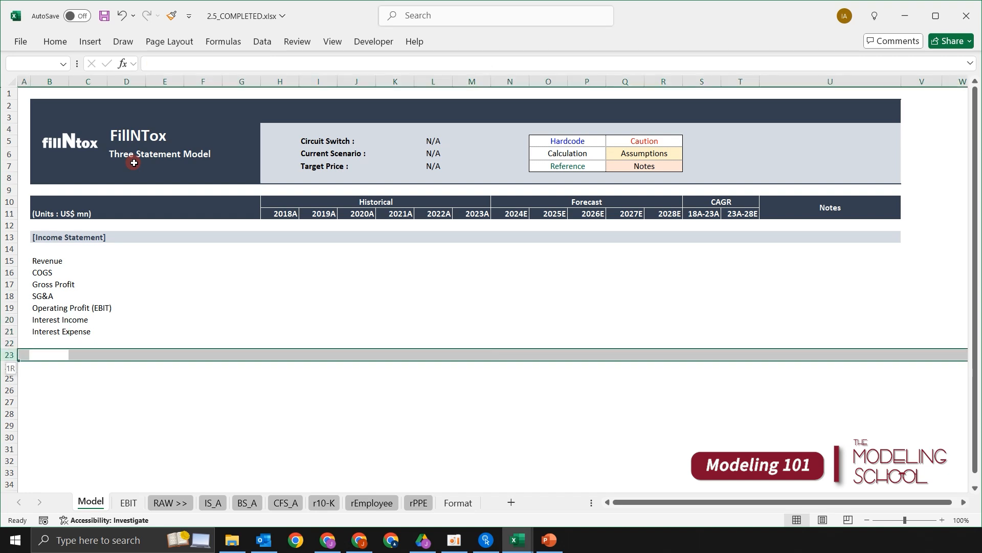
# - Enter the line item "Other Income / (Expense)" in cell B22 below interest expense
pyautogui.press('Up')
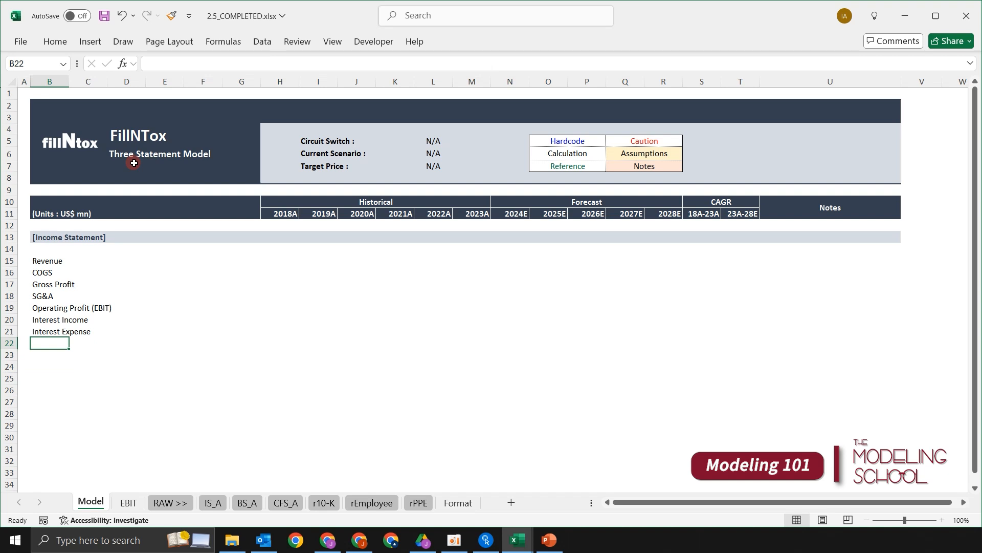
pyautogui.write('Other ')
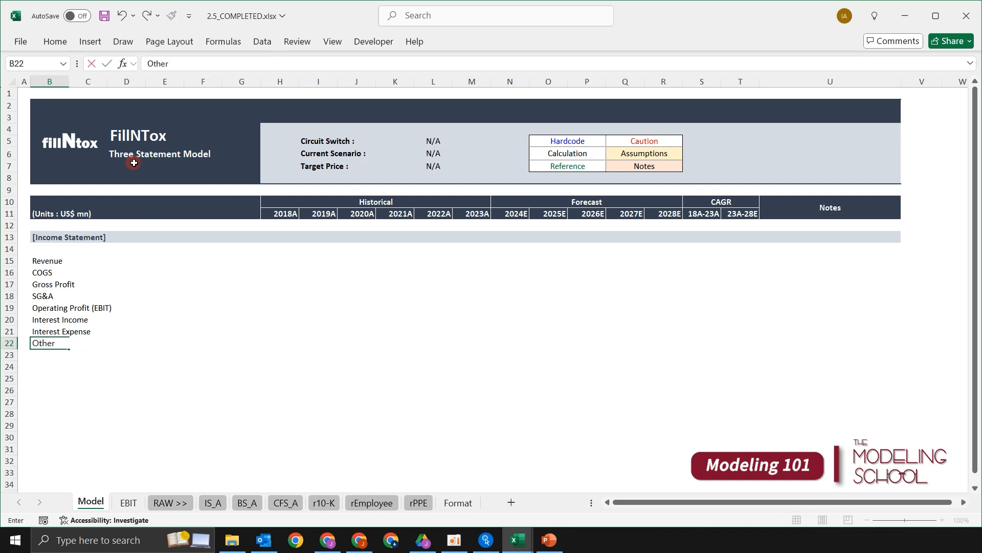
pyautogui.write('Income / (Expen')
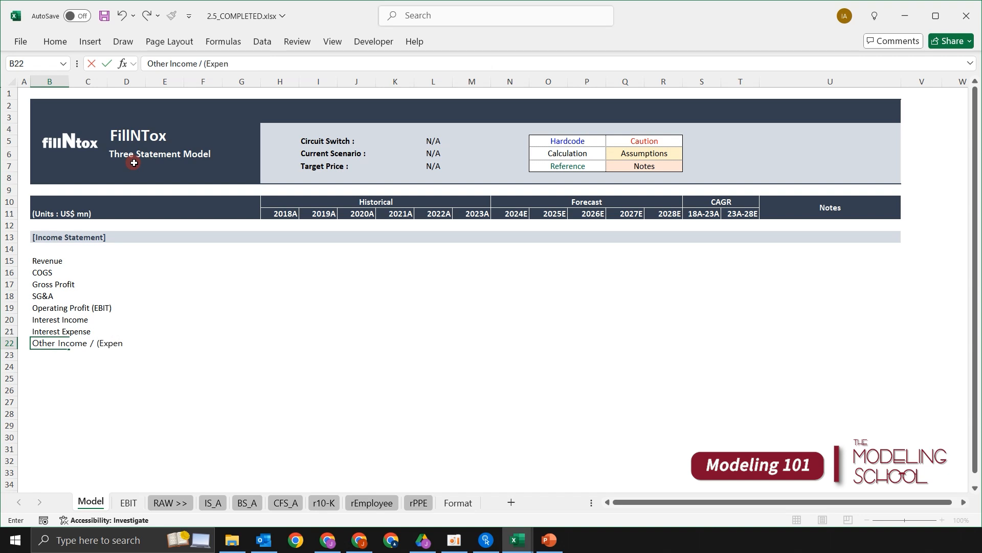
pyautogui.write('ses)')
pyautogui.press('BackSpace')
pyautogui.press('BackSpace')
pyautogui.write(')')
pyautogui.press('Return')
pyautogui.press('Up')
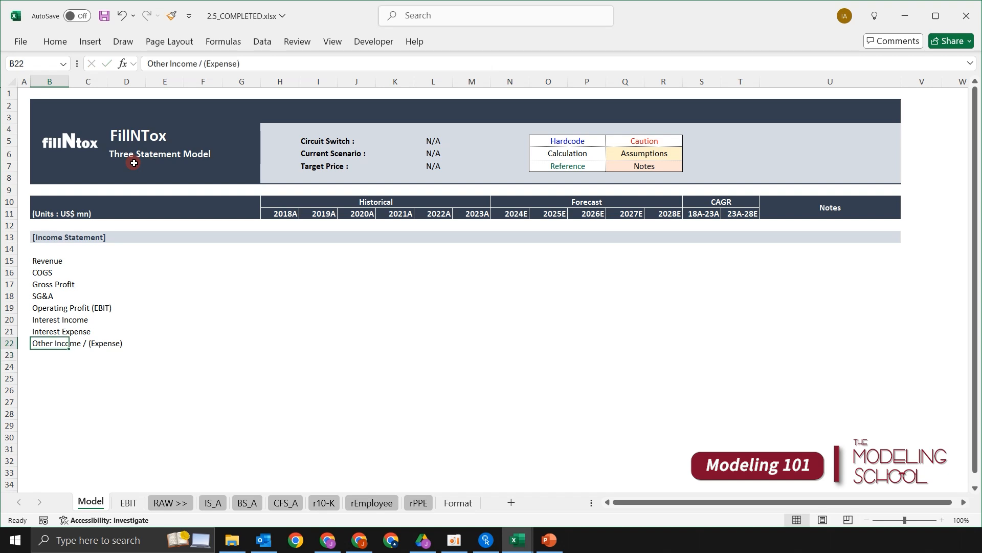
# - Enter the line item "Pretax Profit (EBT)" in cell B23
pyautogui.hotkey('shift', 'space')
pyautogui.press('Down')
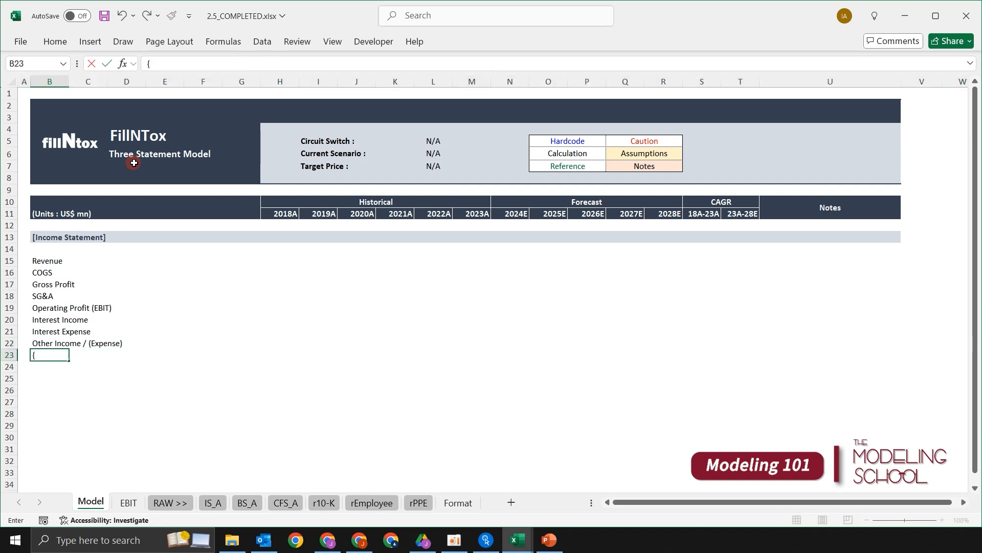
pyautogui.write('Pretax Profit (EBT)')
pyautogui.press('Return')
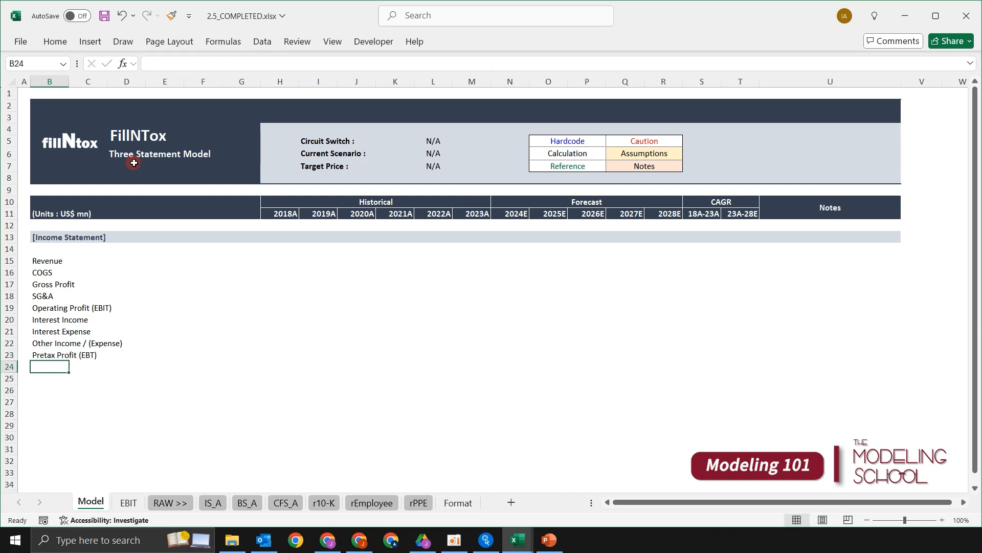
pyautogui.press('Up')
pyautogui.press('Up')
pyautogui.press('Up')
pyautogui.press('Up')
pyautogui.press('Up')
pyautogui.press('Down')
pyautogui.press('Down')
pyautogui.press('Down')
pyautogui.press('Down')
pyautogui.press('Down')
# - Complete the income statement list with "Income Tax" in cell B24 and "Net Income" in cell B25
pyautogui.write('Inc')
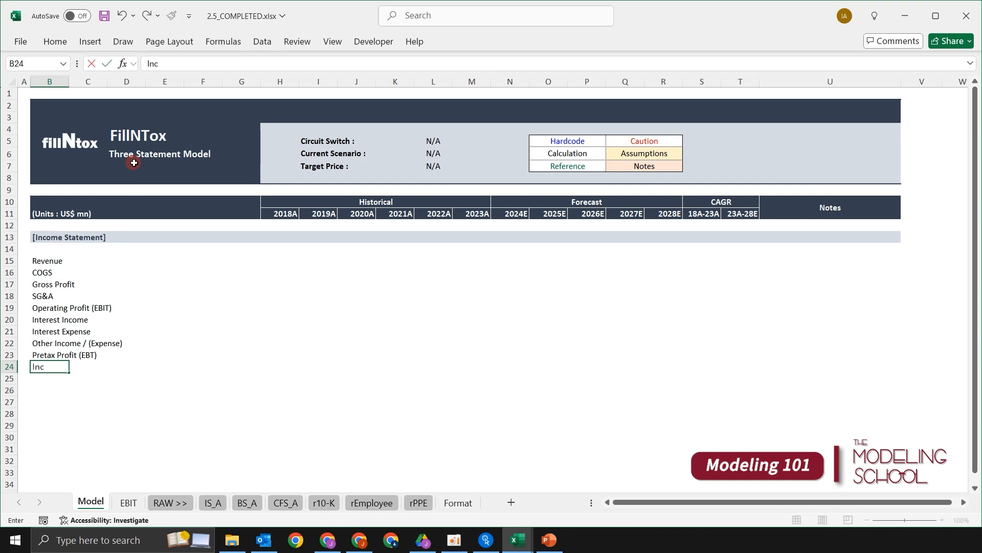
pyautogui.write('ome Tax')
pyautogui.press('Return')
pyautogui.write('Net Income')
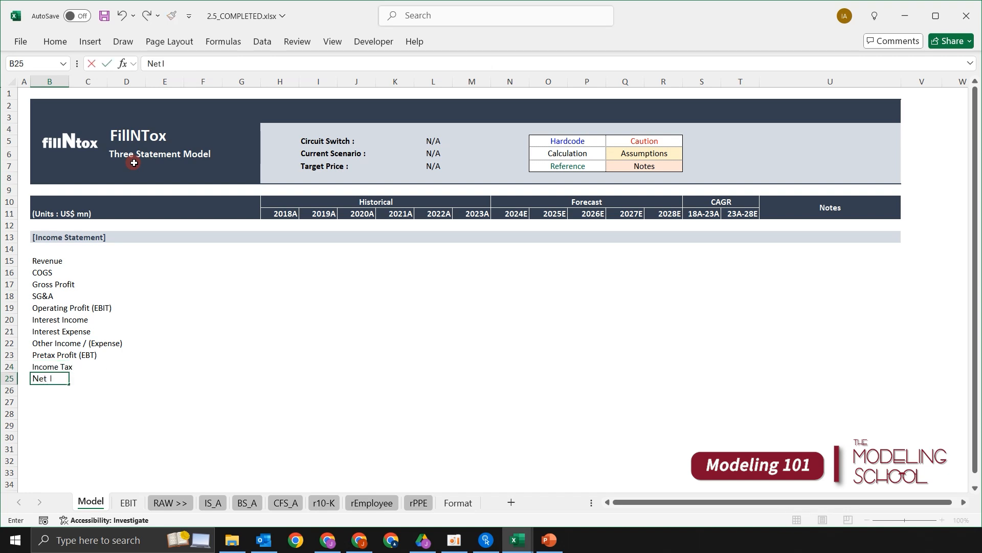
pyautogui.press('Return')
# - Review the income statement line items in cells B15 to B25, from Revenue down to Net Income
pyautogui.press('Up')
pyautogui.press('Up')
pyautogui.press('Up')
pyautogui.press('Up')
pyautogui.press('Up')
pyautogui.press('Up')
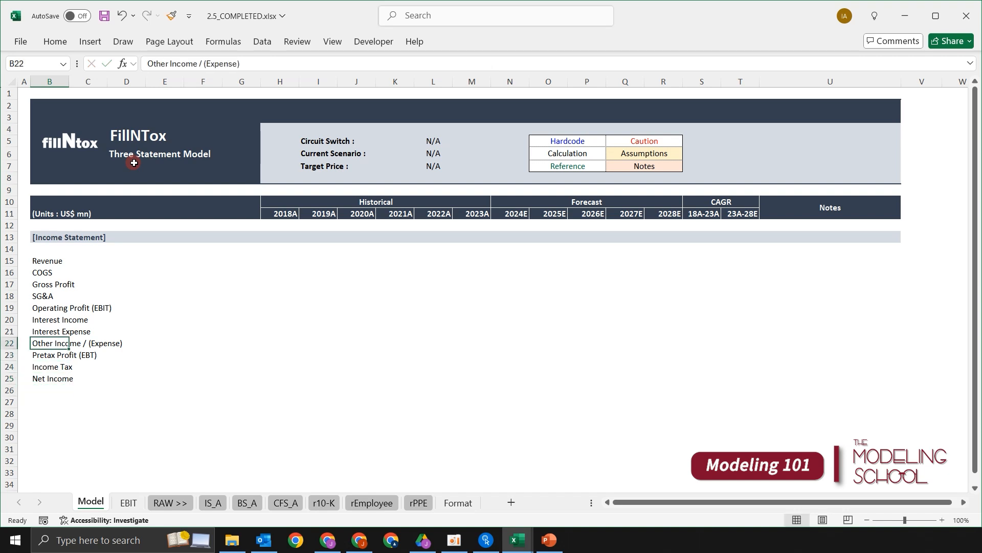
pyautogui.press('Up')
pyautogui.press('Up')
pyautogui.press('Up')
pyautogui.press('Up')
pyautogui.press('Up')
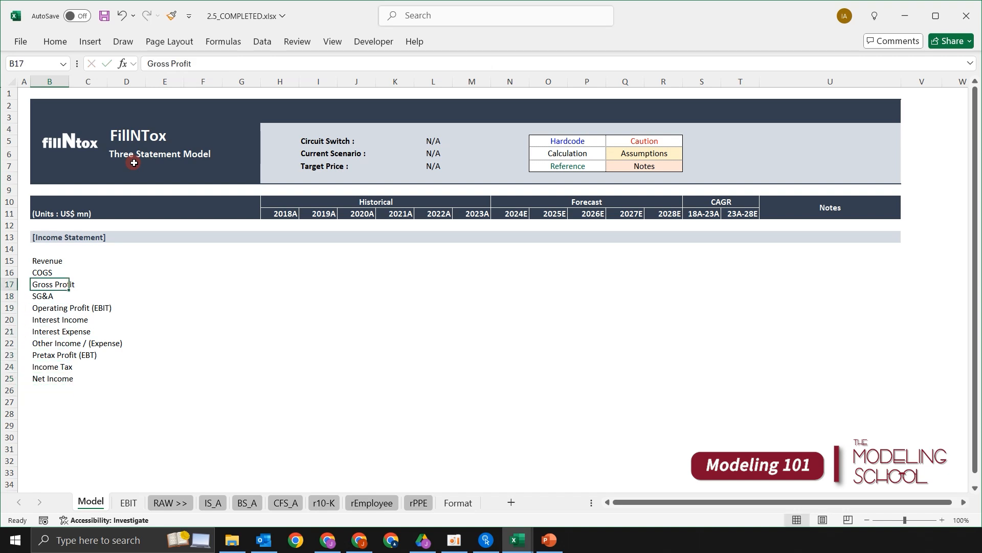
pyautogui.hotkey('ctrl', 'shift', 'Down')
pyautogui.press('Up')
pyautogui.press('Down')
pyautogui.hotkey('ctrl', 'shift', 'Down')
pyautogui.press('Up')
pyautogui.press('Down')
pyautogui.hotkey('ctrl', 'shift', 'Down')
pyautogui.press('Up')
pyautogui.press('Down')
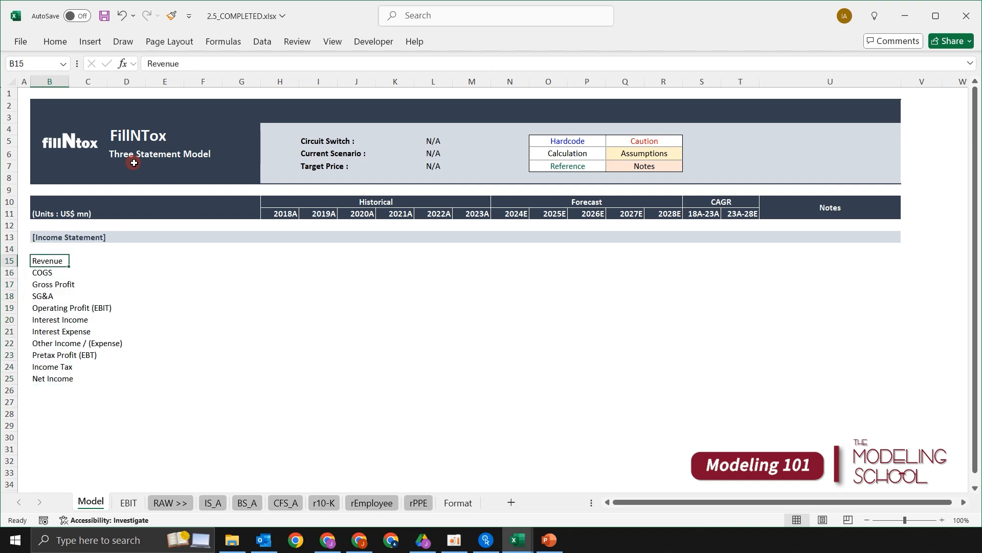
pyautogui.hotkey('ctrl', 'shift', 'Down')
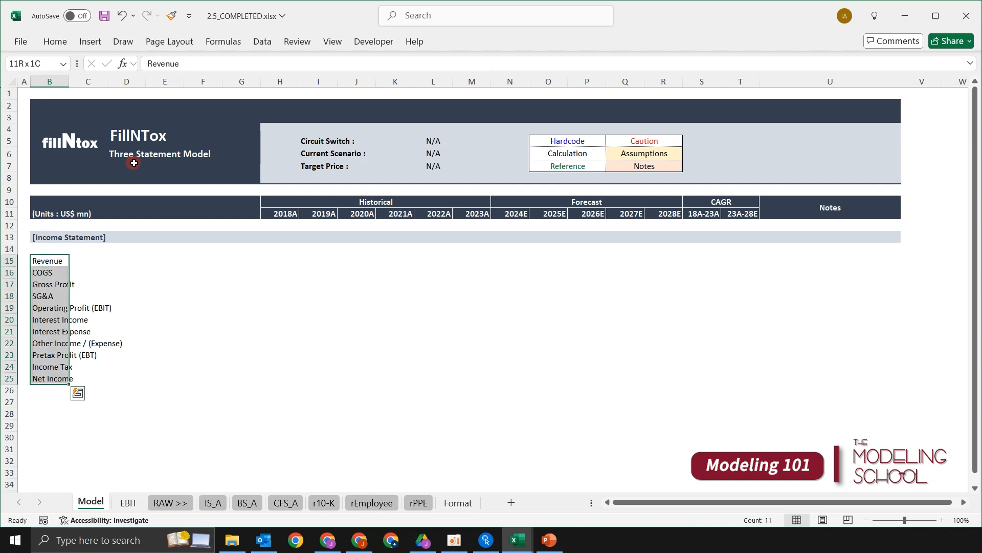
pyautogui.press('Right')
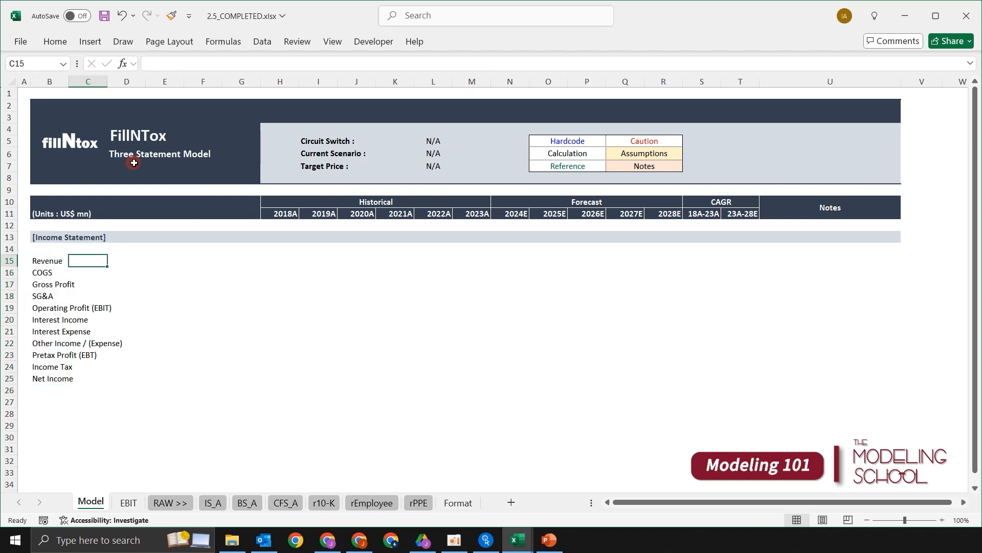
pyautogui.press('Left')
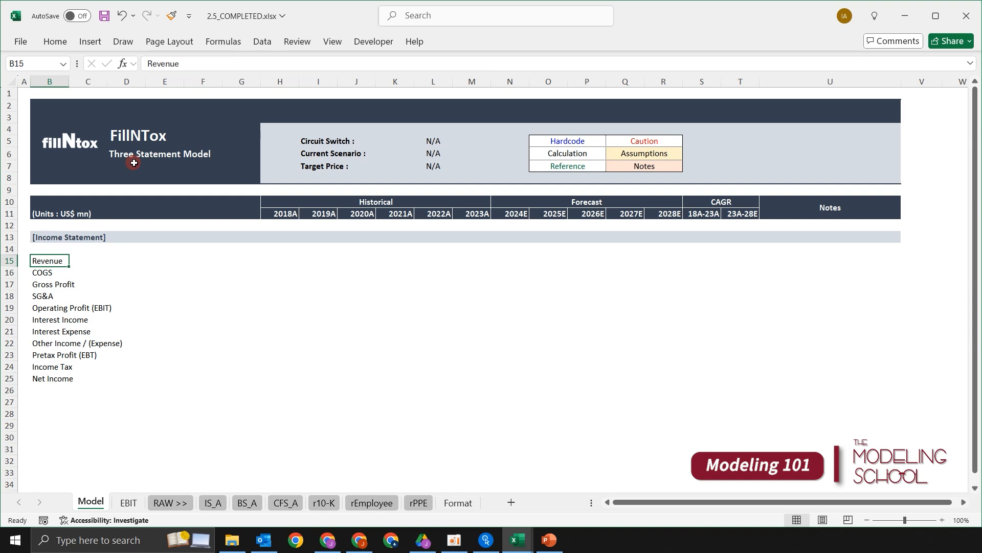
# - Check the 2018A range H15 to H25 against the income statement line items
pyautogui.press('Right')
pyautogui.press('Right')
pyautogui.press('Right')
pyautogui.press('Right')
pyautogui.press('Right')
pyautogui.press('Right')
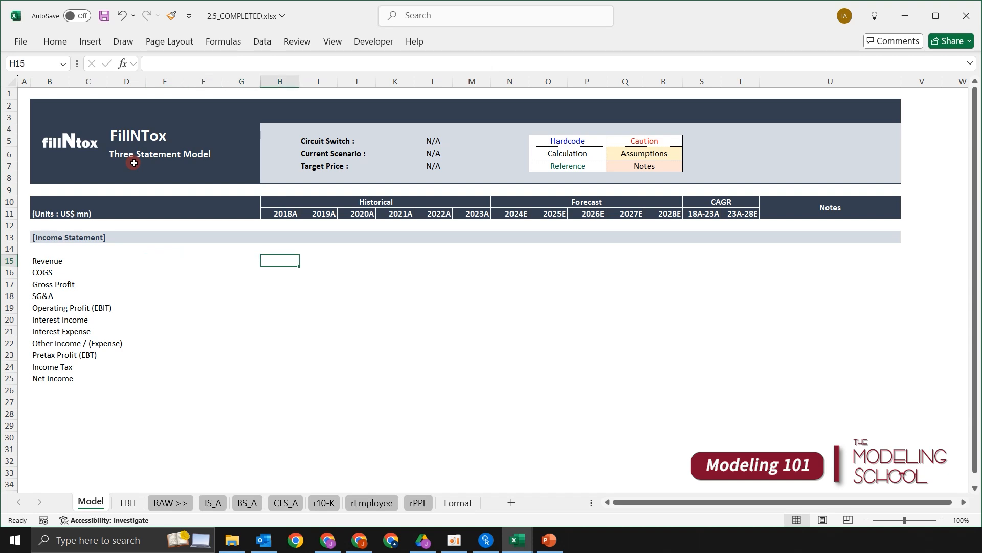
pyautogui.hotkey('shift', 'Down')
pyautogui.hotkey('shift', 'Down')
pyautogui.hotkey('shift', 'Down')
pyautogui.hotkey('shift', 'Down')
pyautogui.hotkey('shift', 'Down')
pyautogui.hotkey('shift', 'Down')
pyautogui.hotkey('shift', 'Down')
pyautogui.hotkey('shift', 'Down')
pyautogui.hotkey('shift', 'Down')
pyautogui.hotkey('shift', 'Down')
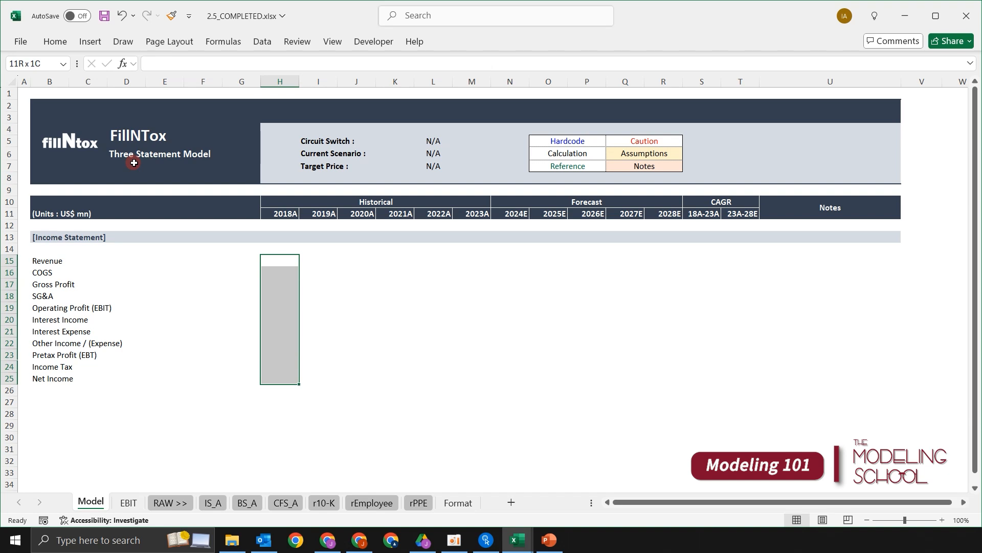
pyautogui.press('Up')
pyautogui.press('Left')
pyautogui.press('Down')
pyautogui.hotkey('ctrl', 'Left')
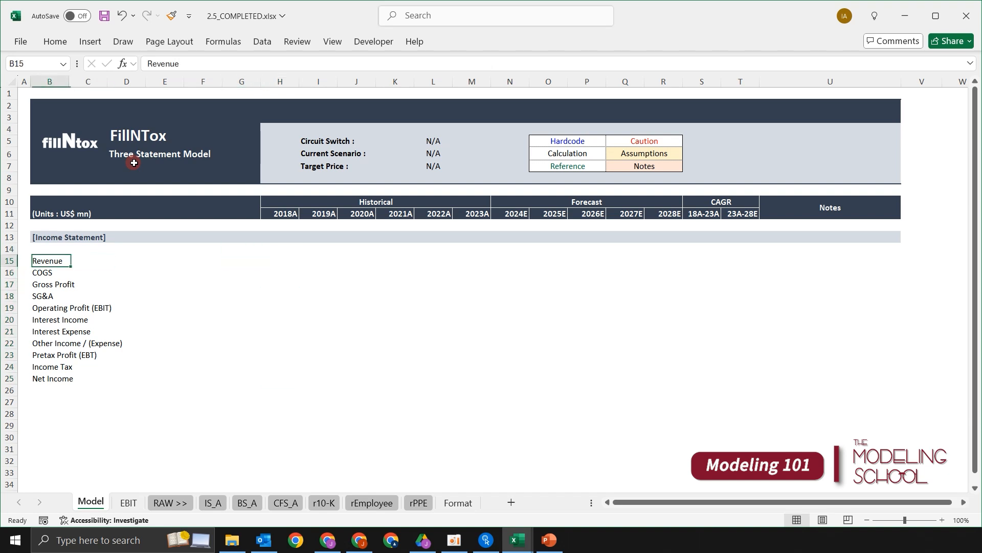
# - Look over the line item list once more and go to the 2018A revenue cell H15
pyautogui.hotkey('ctrl', 'shift', 'Down')
pyautogui.press('Right')
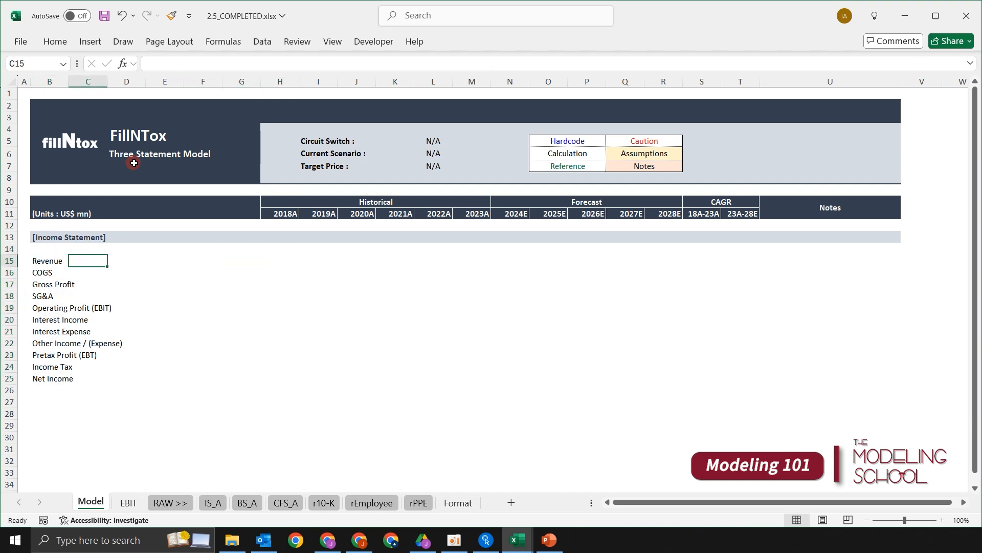
pyautogui.press('Left')
pyautogui.hotkey('ctrl', 'shift', 'Down')
pyautogui.press('Right')
pyautogui.press('Right')
pyautogui.press('Right')
pyautogui.press('Right')
pyautogui.press('Right')
pyautogui.press('Right')
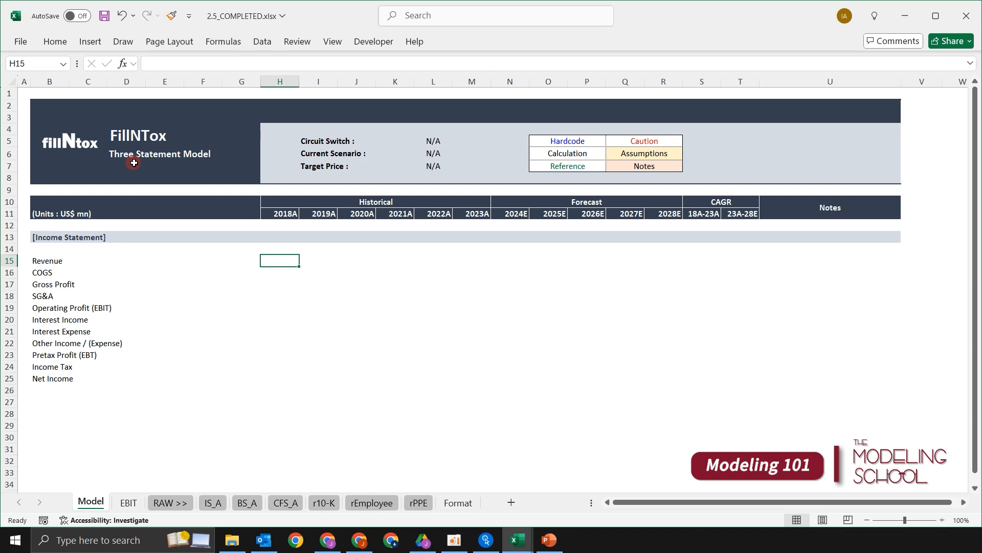
# - Link the 2018A Revenue cell H15 to 2018 Total Revenues in cell F17 of the IS_A sheet
pyautogui.write('=')
pyautogui.press('BackSpace')
pyautogui.write('+')
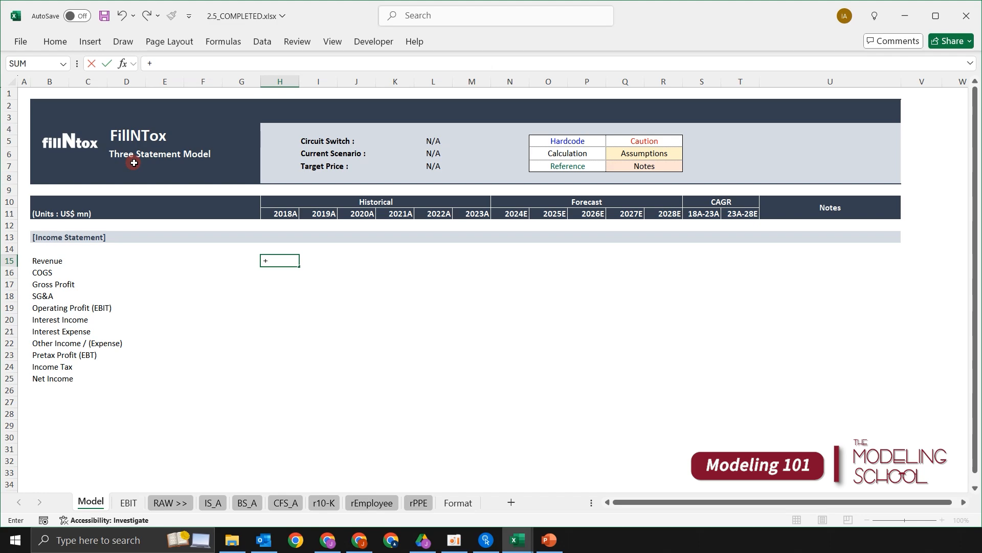
pyautogui.hotkey('ctrl', 'pagedown')
pyautogui.hotkey('ctrl', 'pagedown')
pyautogui.hotkey('ctrl', 'pagedown')
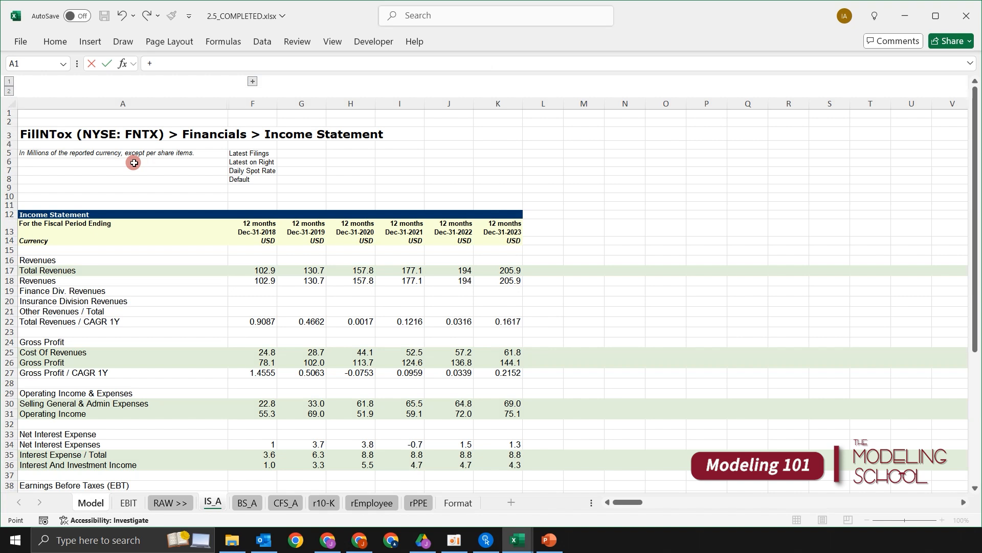
pyautogui.press('Down')
pyautogui.press('Down')
pyautogui.press('Down')
pyautogui.press('Down')
pyautogui.press('Down')
pyautogui.press('Down')
pyautogui.press('Down')
pyautogui.press('Down')
pyautogui.press('Down')
pyautogui.press('Down')
pyautogui.press('Down')
pyautogui.press('Down')
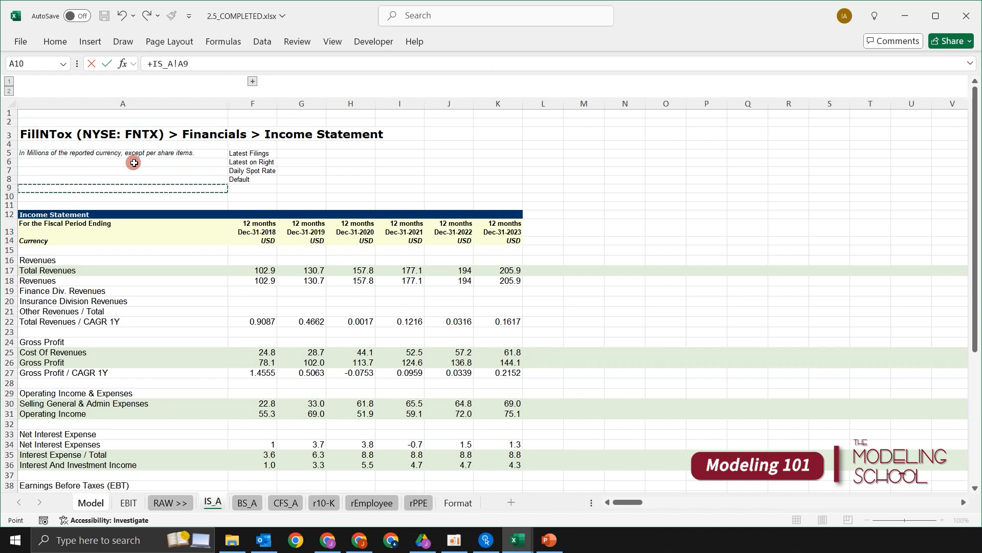
pyautogui.press('Down')
pyautogui.press('Down')
pyautogui.press('Down')
pyautogui.press('Down')
pyautogui.press('Right')
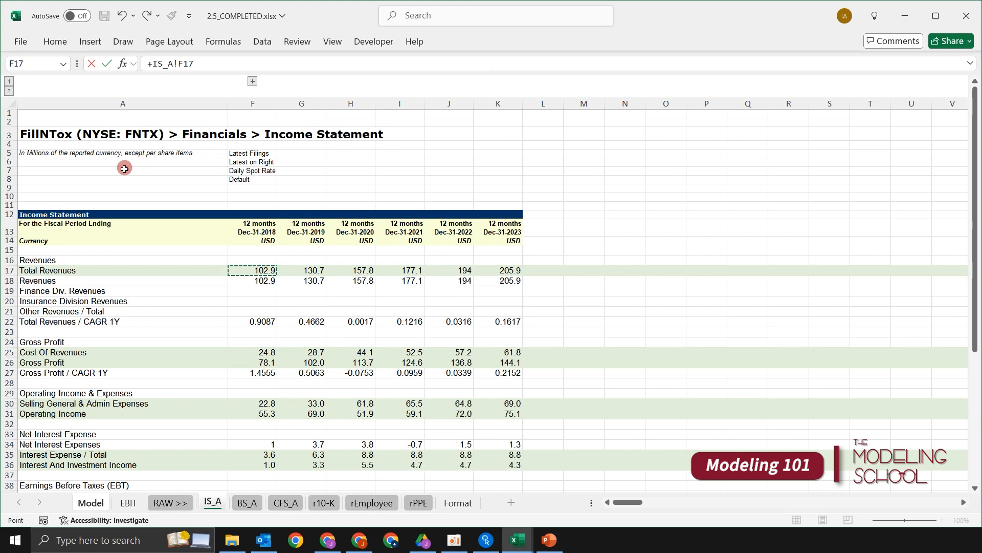
pyautogui.press('Return')
pyautogui.press('Up')
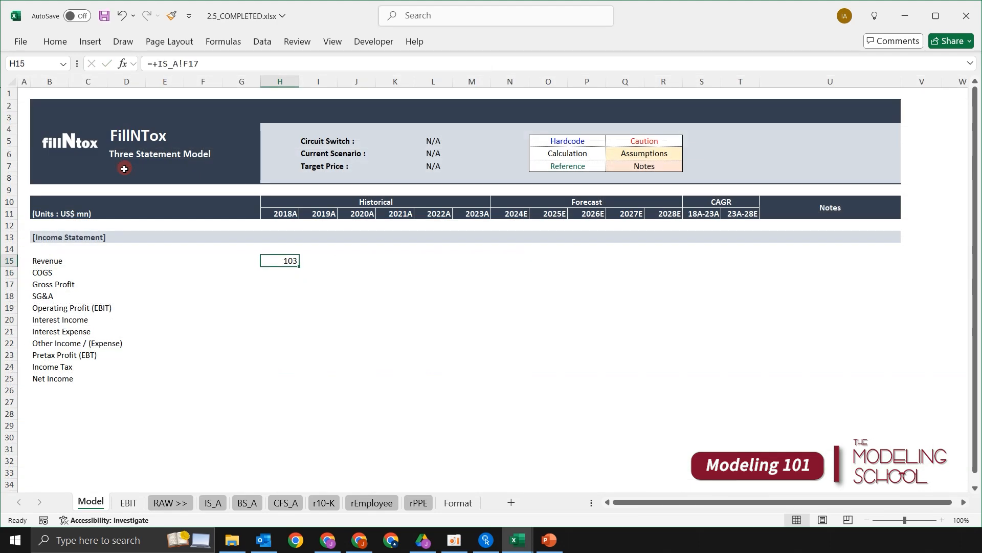
# - Fill the Revenue link across H15 to M15, covering 2018A through 2023A
pyautogui.hotkey('shift', 'Right')
pyautogui.hotkey('shift', 'Right')
pyautogui.hotkey('shift', 'Right')
pyautogui.hotkey('shift', 'Right')
pyautogui.hotkey('shift', 'Right')
pyautogui.hotkey('shift', 'Left')
pyautogui.hotkey('shift', 'Left')
pyautogui.hotkey('shift', 'Left')
pyautogui.hotkey('shift', 'Left')
pyautogui.hotkey('shift', 'Left')
pyautogui.hotkey('shift', 'Right')
pyautogui.hotkey('shift', 'Right')
pyautogui.hotkey('shift', 'Right')
pyautogui.hotkey('shift', 'Right')
pyautogui.hotkey('shift', 'Right')
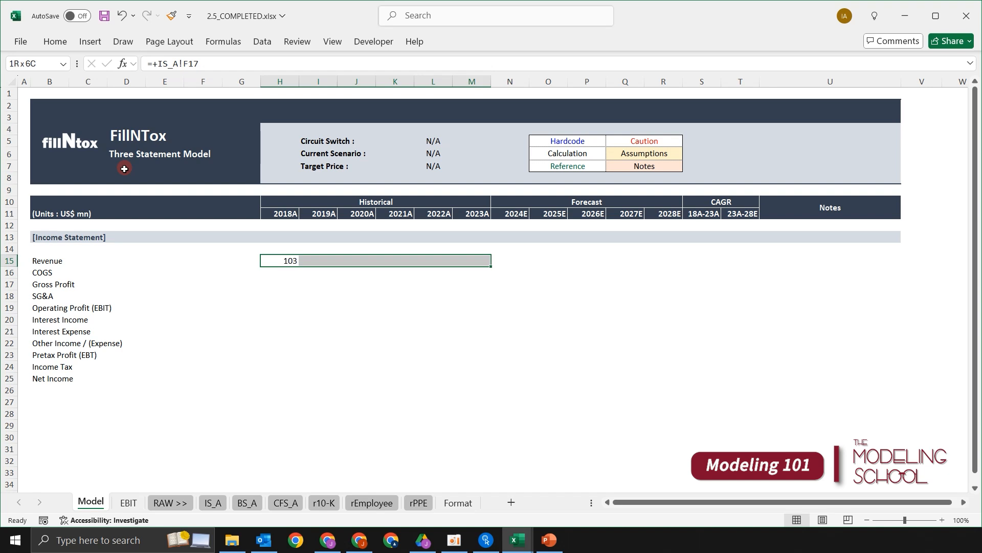
pyautogui.hotkey('ctrl', 'r')
# - Review the filled Revenue figures across row 15 for the historical years
pyautogui.press('Up')
pyautogui.press('Down')
pyautogui.press('Right')
pyautogui.press('Right')
pyautogui.press('Right')
pyautogui.press('Right')
pyautogui.press('Left')
pyautogui.press('Left')
pyautogui.press('Left')
pyautogui.press('Left')
pyautogui.press('Right')
pyautogui.press('Right')
pyautogui.press('Right')
pyautogui.press('Right')
pyautogui.press('Right')
pyautogui.press('Left')
pyautogui.press('Left')
pyautogui.press('Left')
pyautogui.press('Left')
pyautogui.press('Down')
pyautogui.press('Left')
pyautogui.press('Up')
pyautogui.press('Right')
pyautogui.press('Right')
pyautogui.press('Right')
pyautogui.press('Down')
pyautogui.press('Left')
pyautogui.press('Left')
pyautogui.press('Left')
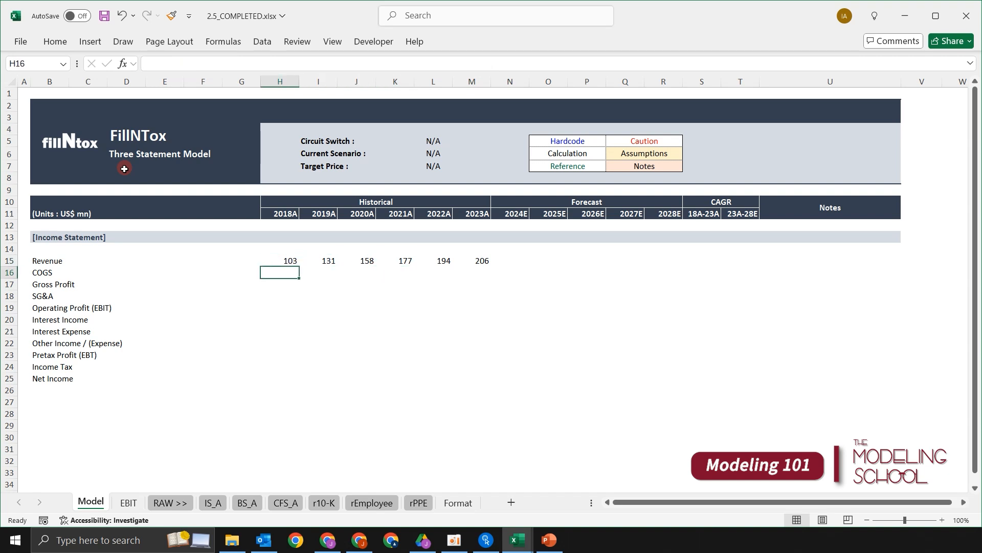
# - Check which IS_A cells the Revenue formulas in row 15 refer to, and return to the 2018A COGS cell H16
pyautogui.press('Up')
pyautogui.press('Down')
pyautogui.press('Up')
pyautogui.press('Right')
pyautogui.press('Right')
pyautogui.press('Right')
pyautogui.press('Right')
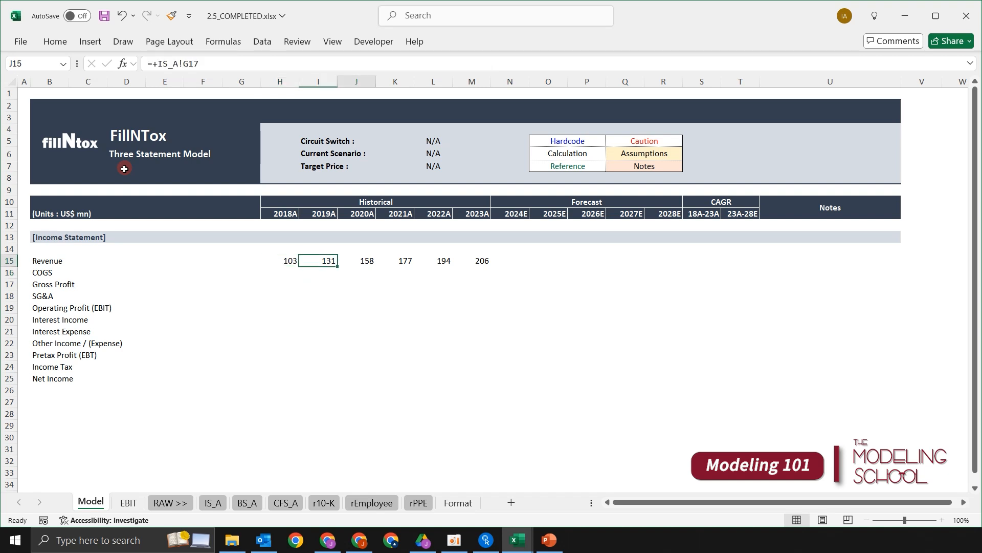
pyautogui.press('Down')
pyautogui.press('Up')
pyautogui.press('Left')
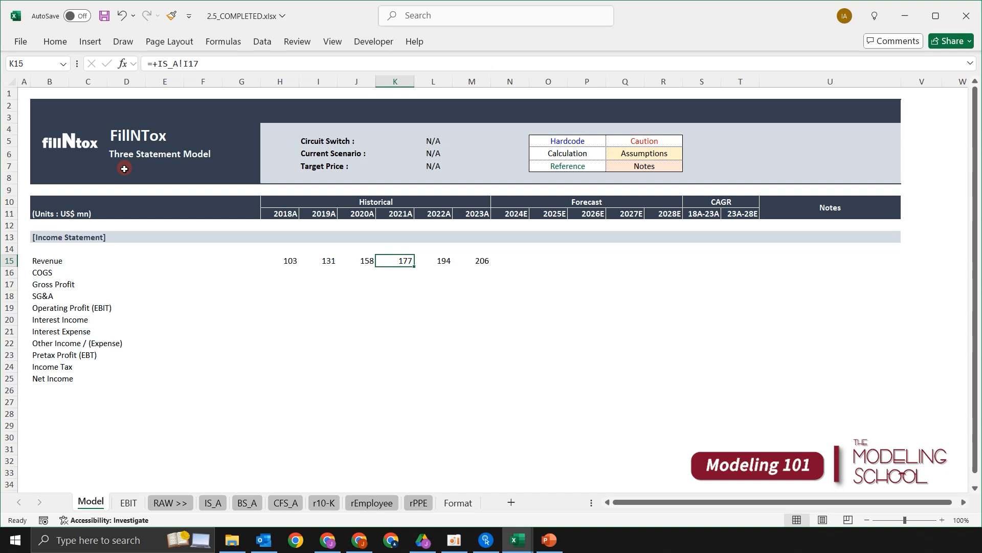
pyautogui.press('Down')
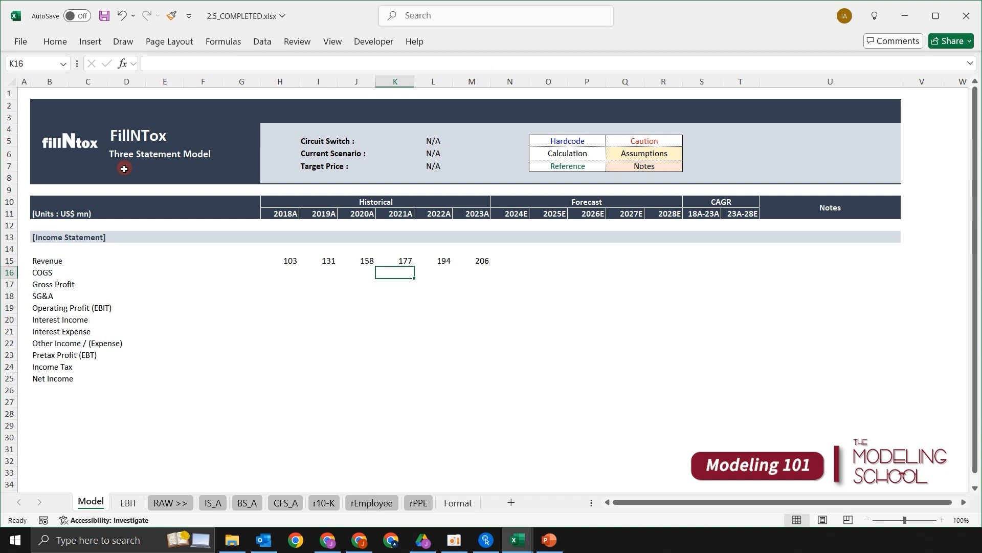
pyautogui.press('Left')
pyautogui.press('Left')
pyautogui.press('Left')
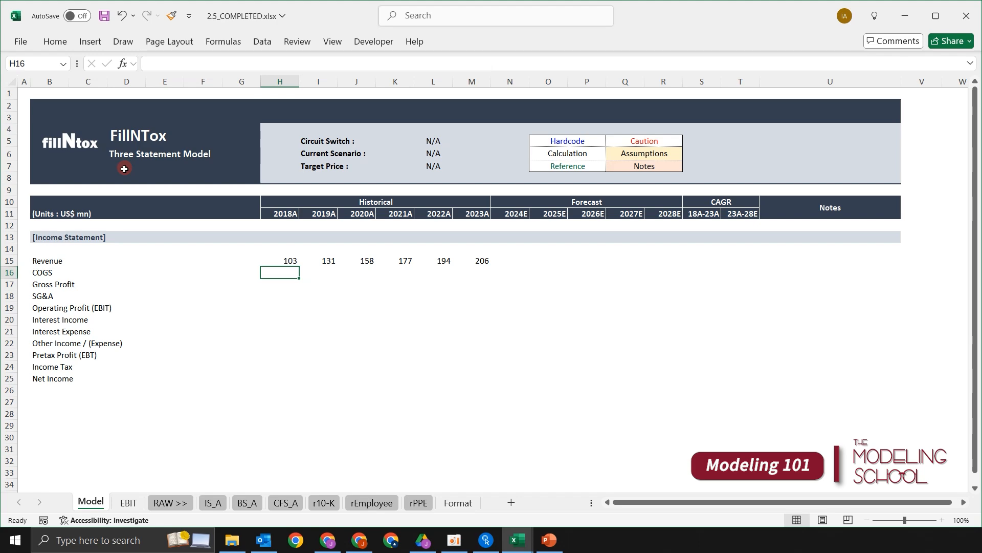
# - Compare the Revenue row with Total Revenues on the IS_A sheet and return to cell H16 of the Model sheet
pyautogui.hotkey('ctrl', 'pagedown')
pyautogui.hotkey('ctrl', 'pagedown')
pyautogui.hotkey('ctrl', 'pagedown')
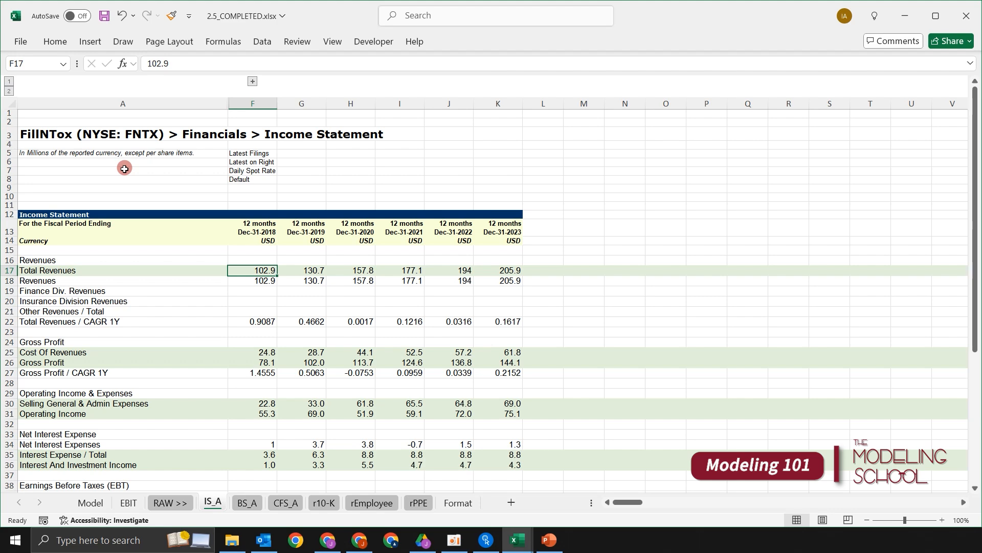
pyautogui.hotkey('ctrl', 'pageup')
pyautogui.hotkey('ctrl', 'pageup')
pyautogui.hotkey('ctrl', 'pageup')
pyautogui.press('Up')
pyautogui.press('Down')
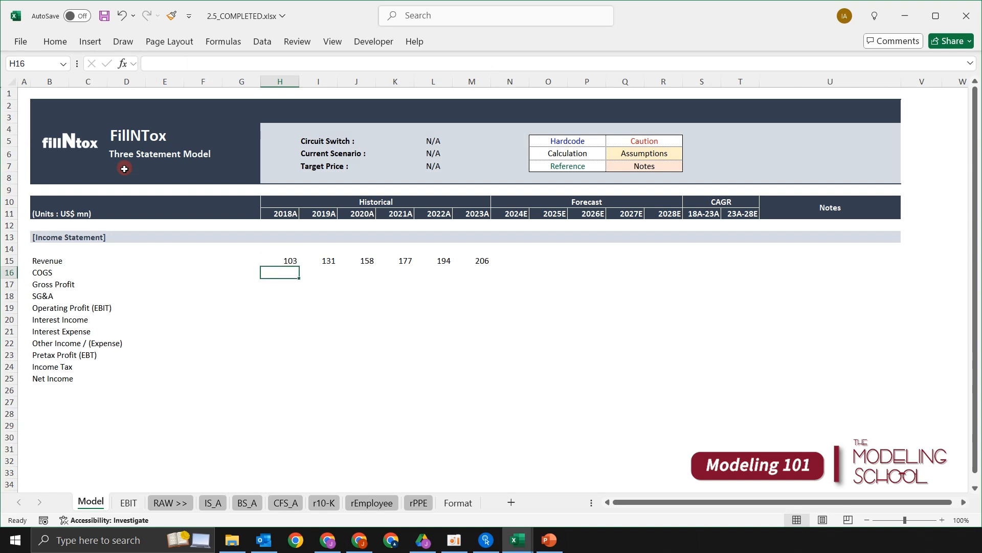
# - Link the 2018A COGS cell H16 to 2018 Cost Of Revenues in cell F25 of the IS_A sheet
pyautogui.write('=')
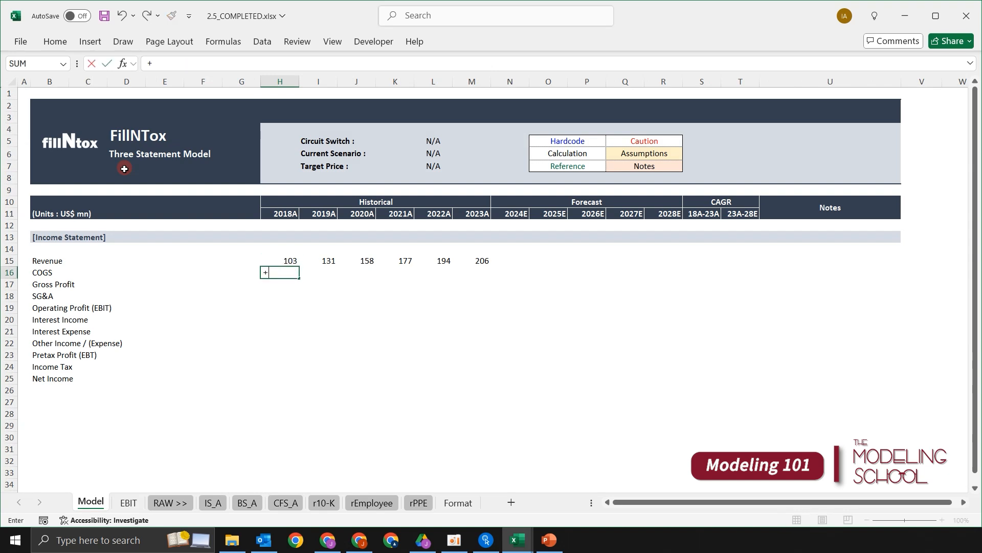
pyautogui.hotkey('ctrl', 'pagedown')
pyautogui.hotkey('ctrl', 'pagedown')
pyautogui.hotkey('ctrl', 'pagedown')
pyautogui.press('Down')
pyautogui.press('Down')
pyautogui.press('Down')
pyautogui.press('Down')
pyautogui.press('Down')
pyautogui.press('Down')
pyautogui.press('Down')
pyautogui.press('Down')
pyautogui.press('Down')
pyautogui.press('Down')
pyautogui.press('Down')
pyautogui.press('Down')
pyautogui.press('Down')
pyautogui.press('Down')
pyautogui.press('Down')
pyautogui.press('Down')
pyautogui.press('Down')
pyautogui.press('Down')
pyautogui.press('Down')
pyautogui.press('Down')
pyautogui.press('Down')
pyautogui.press('Down')
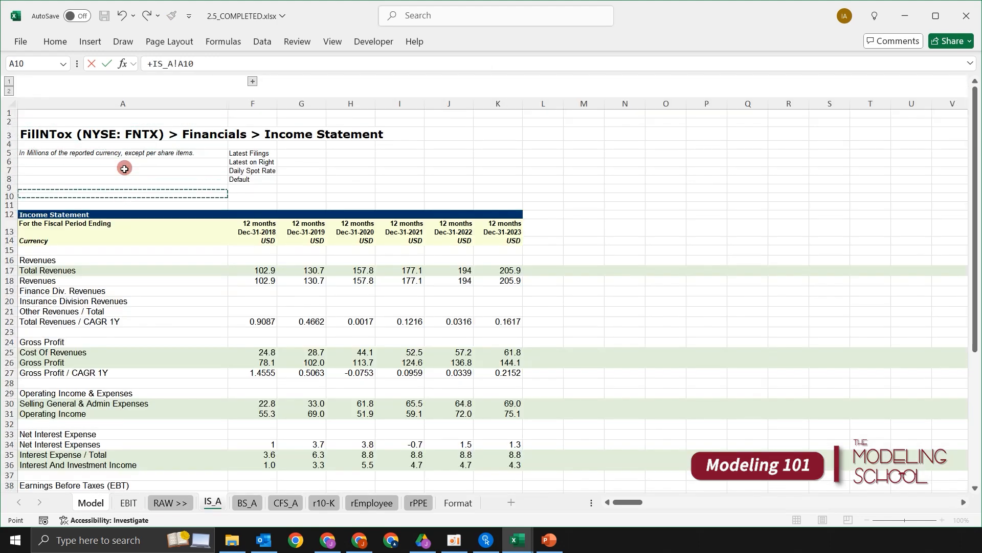
pyautogui.press('Right')
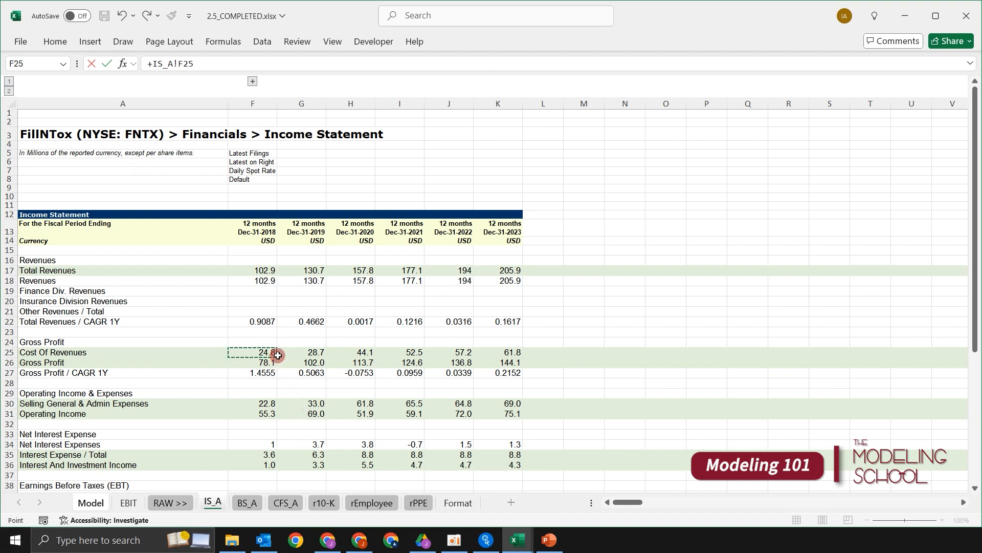
pyautogui.press('Return')
pyautogui.press('Up')
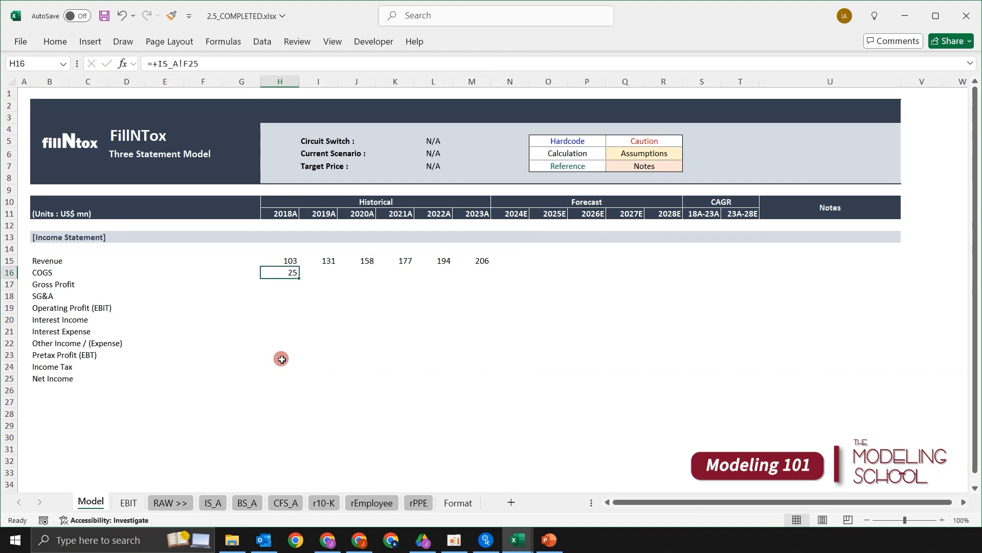
# - Copy the COGS link down to Gross Profit in H17 and fill both rows across to 2023A in column M
pyautogui.hotkey('shift', 'Down')
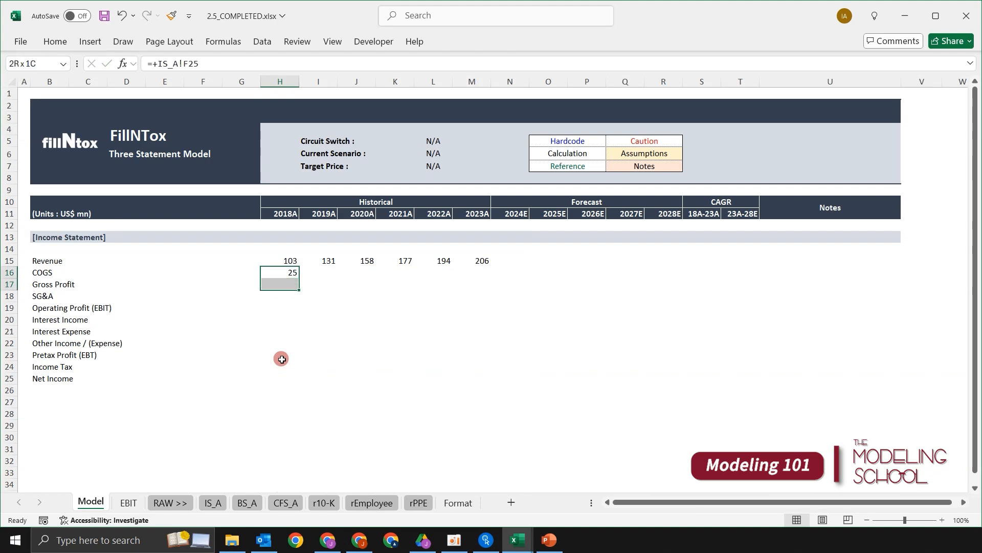
pyautogui.hotkey('ctrl', 'd')
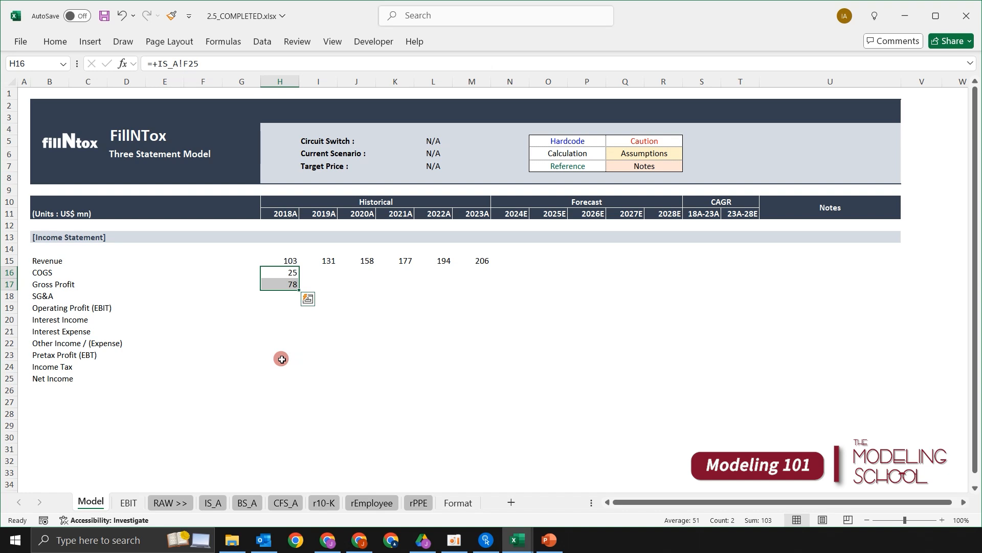
pyautogui.hotkey('shift', 'Right')
pyautogui.hotkey('shift', 'Right')
pyautogui.hotkey('shift', 'Right')
pyautogui.hotkey('shift', 'Right')
pyautogui.hotkey('shift', 'Right')
pyautogui.hotkey('ctrl', 'r')
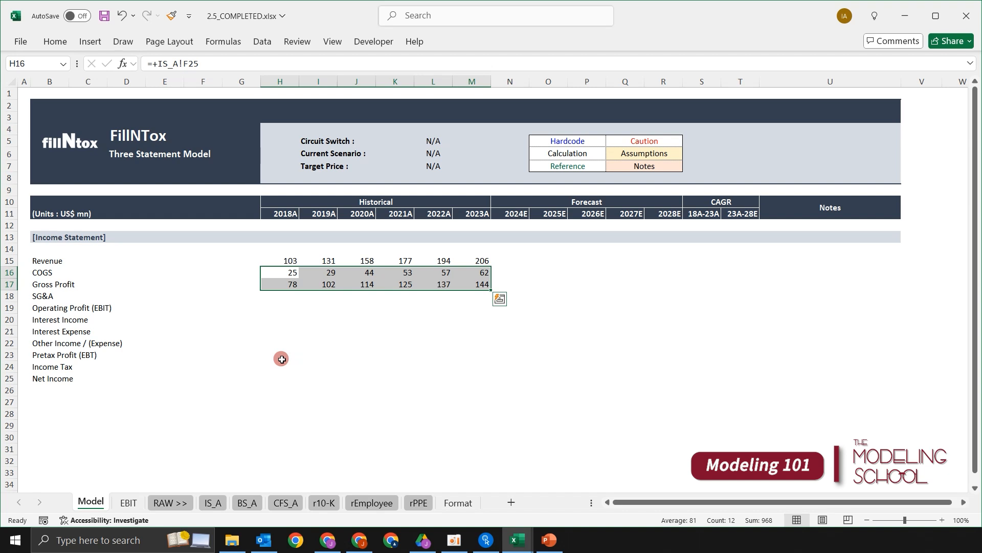
pyautogui.press('Down')
pyautogui.press('Down')
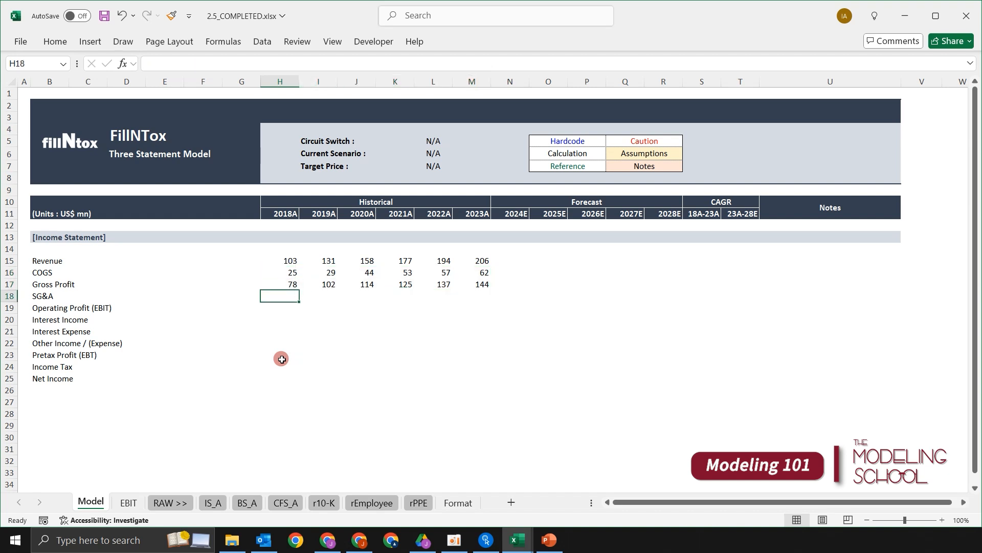
# - Link the 2018A SG&A cell H18 to Selling General & Admin Expenses in cell F30 of the IS_A sheet
pyautogui.press('Up')
pyautogui.press('Down')
pyautogui.write('+')
pyautogui.hotkey('ctrl', 'pagedown')
pyautogui.hotkey('ctrl', 'pagedown')
pyautogui.hotkey('ctrl', 'pagedown')
pyautogui.press('Down')
pyautogui.press('Down')
pyautogui.press('Down')
pyautogui.press('Down')
pyautogui.press('Down')
pyautogui.press('Down')
pyautogui.press('Down')
pyautogui.press('Down')
pyautogui.press('Down')
pyautogui.press('Down')
pyautogui.press('Down')
pyautogui.press('Down')
pyautogui.press('Down')
pyautogui.press('Down')
pyautogui.press('Down')
pyautogui.press('Down')
pyautogui.press('Down')
pyautogui.press('Down')
pyautogui.press('Down')
pyautogui.press('Down')
pyautogui.press('Down')
pyautogui.press('Down')
pyautogui.press('Down')
pyautogui.press('Down')
pyautogui.press('Down')
pyautogui.press('Down')
pyautogui.press('Down')
pyautogui.press('Down')
pyautogui.press('Right')
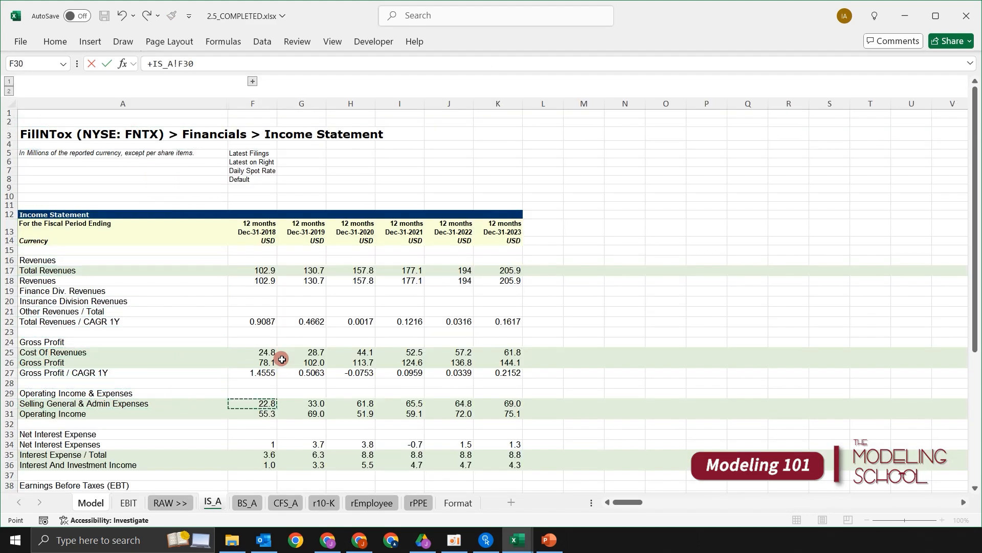
pyautogui.scroll(-5, 306, 358)
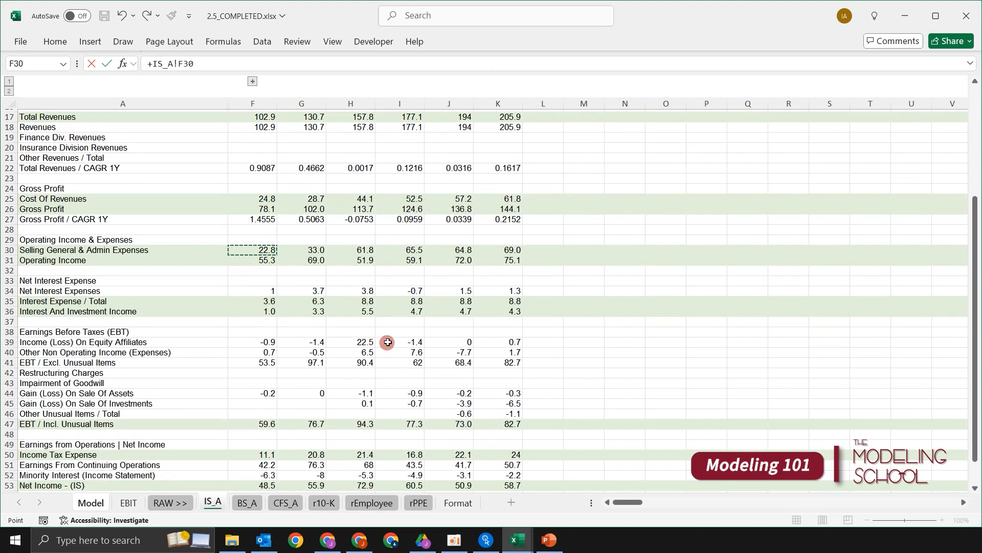
pyautogui.hotkey('ctrl', 'Return')
# - Copy the SG&A link down to Operating Profit (EBIT) in H19 and fill both rows across to 2023A in column M
pyautogui.hotkey('shift', 'Down')
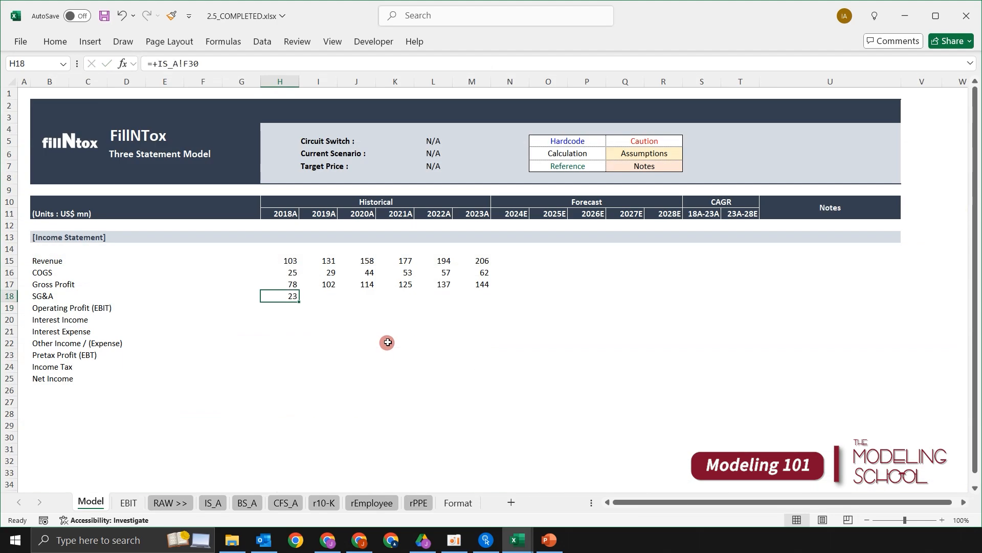
pyautogui.hotkey('ctrl', 'd')
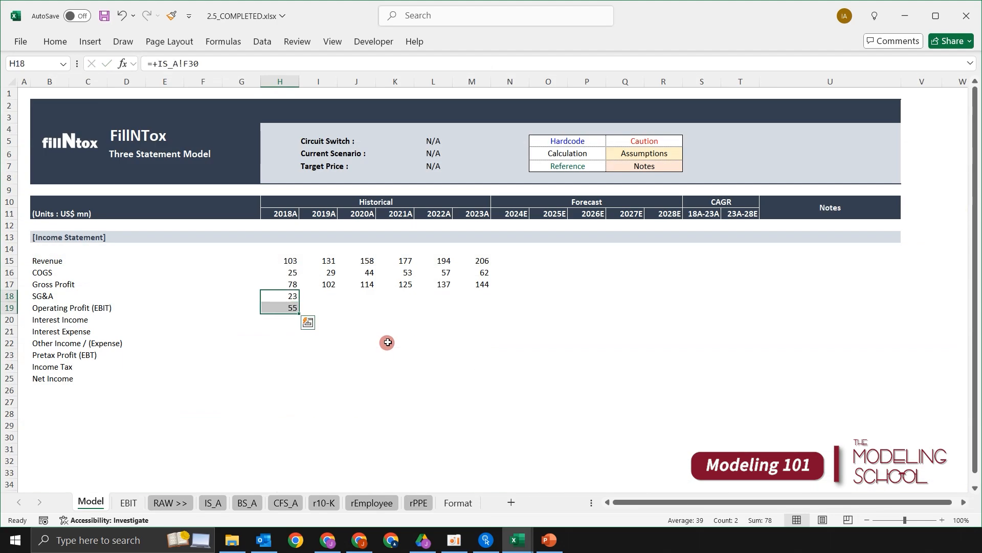
pyautogui.hotkey('shift', 'Right')
pyautogui.hotkey('shift', 'Right')
pyautogui.hotkey('shift', 'Right')
pyautogui.hotkey('shift', 'Right')
pyautogui.hotkey('shift', 'Right')
pyautogui.hotkey('ctrl', 'r')
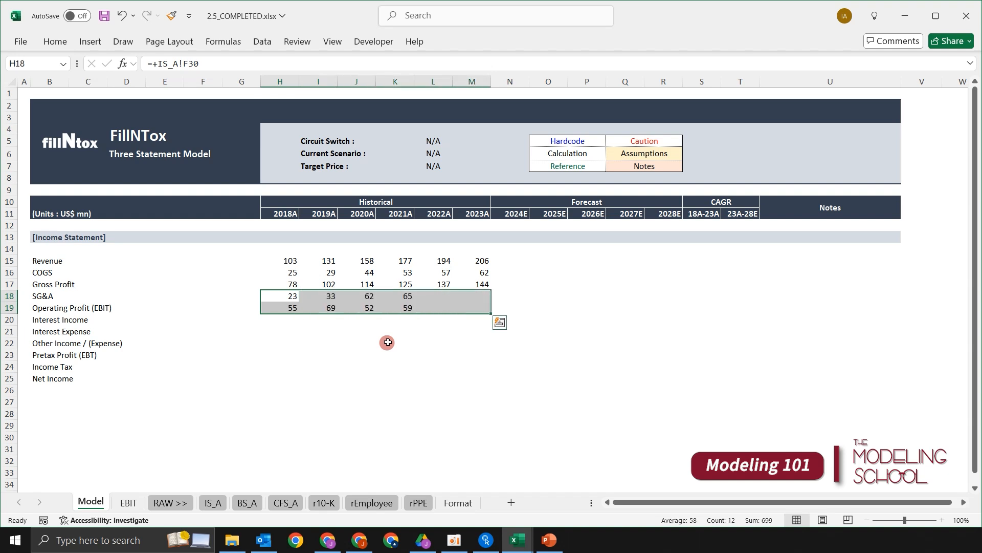
# - Check the 2018A links for SG&A and Operating Profit (EBIT) in cells H18 and H19
pyautogui.press('Up')
pyautogui.press('Down')
pyautogui.press('Down')
pyautogui.press('Down')
pyautogui.press('Up')
pyautogui.press('Up')
pyautogui.press('Up')
pyautogui.press('Up')
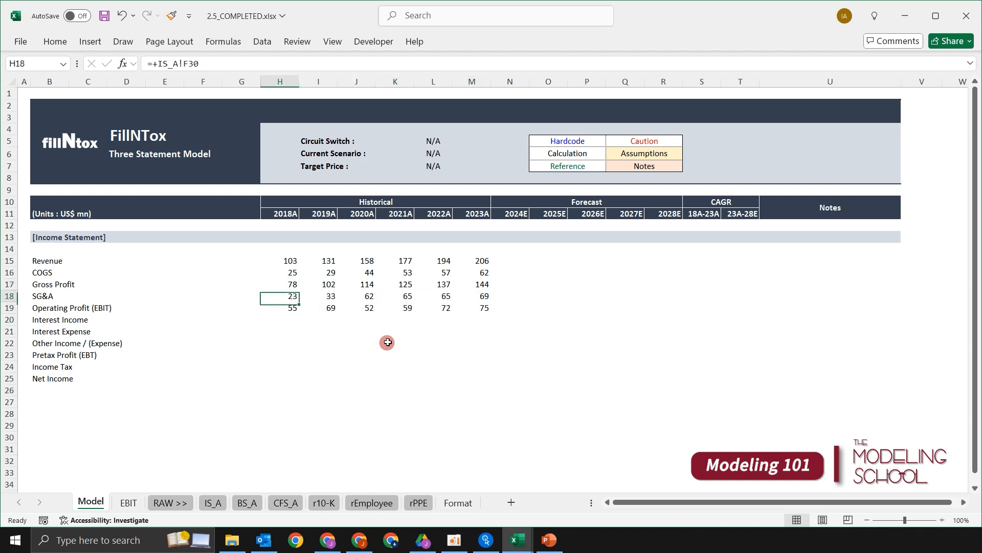
pyautogui.press('Down')
pyautogui.press('Down')
pyautogui.press('Down')
pyautogui.press('Down')
pyautogui.press('Down')
pyautogui.press('Up')
pyautogui.press('Up')
pyautogui.press('Up')
pyautogui.press('Down')
# - Examine the order of Interest Expense / Total and Interest And Investment Income on the IS_A sheet, and return to the Model sheet
pyautogui.hotkey('ctrl', 'pagedown')
pyautogui.hotkey('ctrl', 'pagedown')
pyautogui.hotkey('ctrl', 'pagedown')
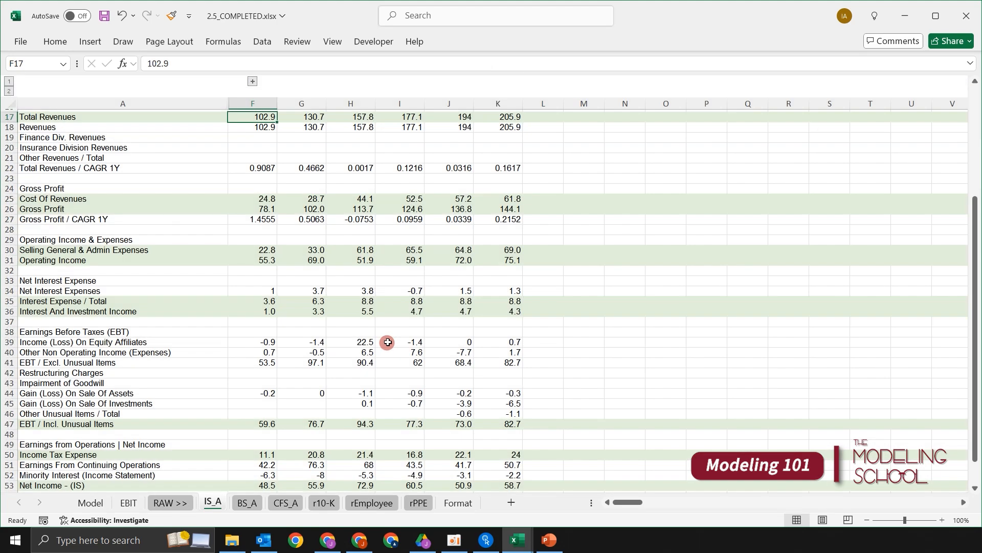
pyautogui.scroll(-1, 344, 298)
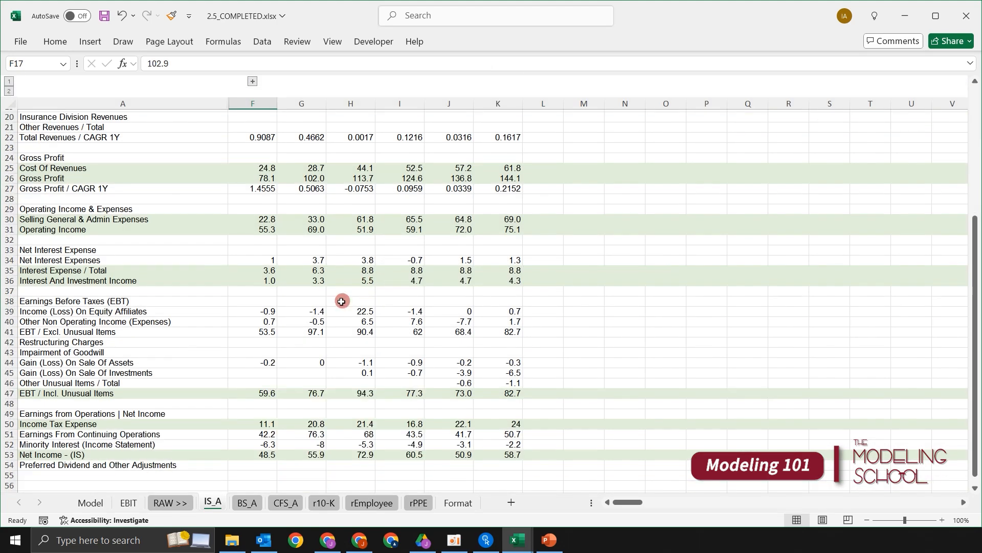
pyautogui.click(170, 281)
pyautogui.click(169, 267)
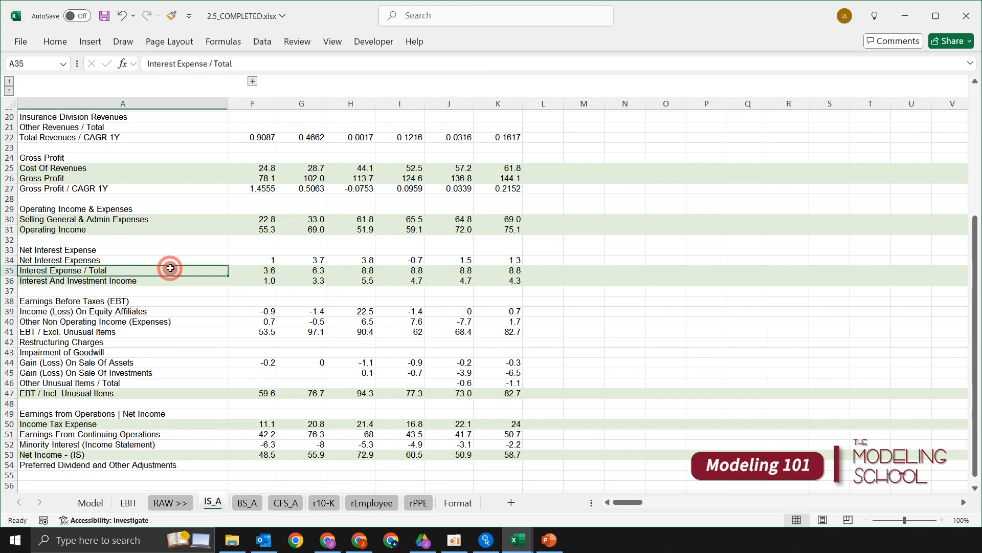
pyautogui.click(263, 281)
pyautogui.click(266, 271)
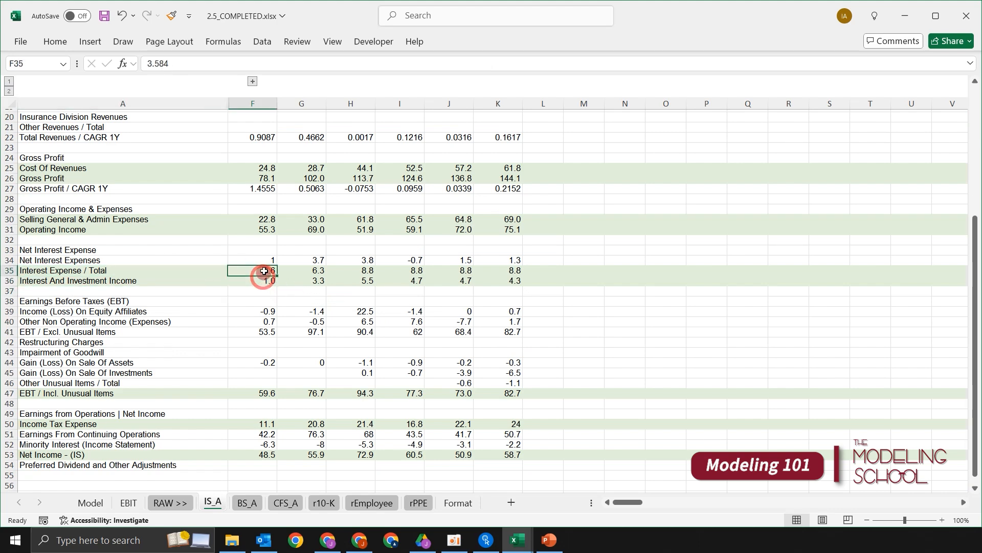
pyautogui.hotkey('ctrl', 'pageup')
pyautogui.hotkey('ctrl', 'pageup')
pyautogui.hotkey('ctrl', 'pageup')
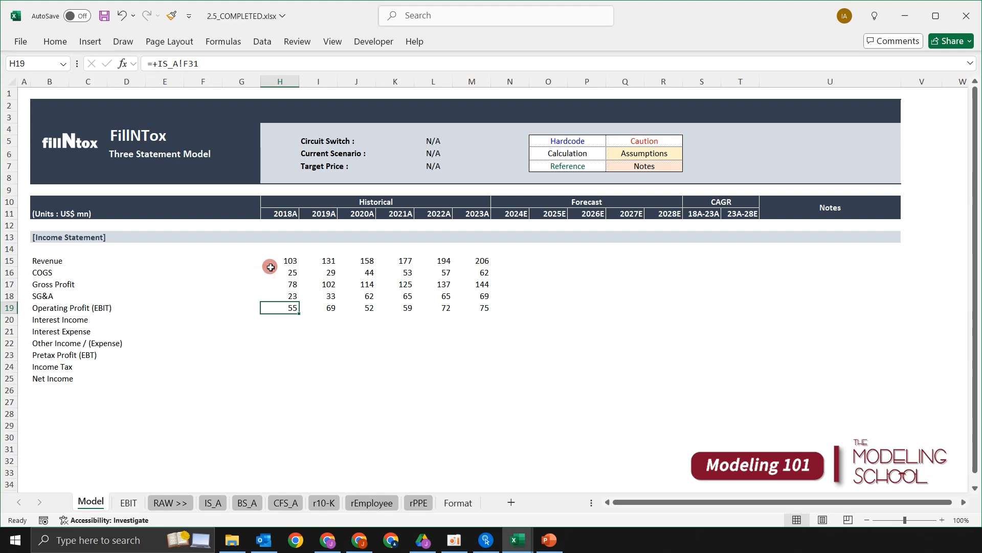
# - Link the 2018A Interest Income cell H20 to Interest And Investment Income in cell F36 of the IS_A sheet
pyautogui.write('+')
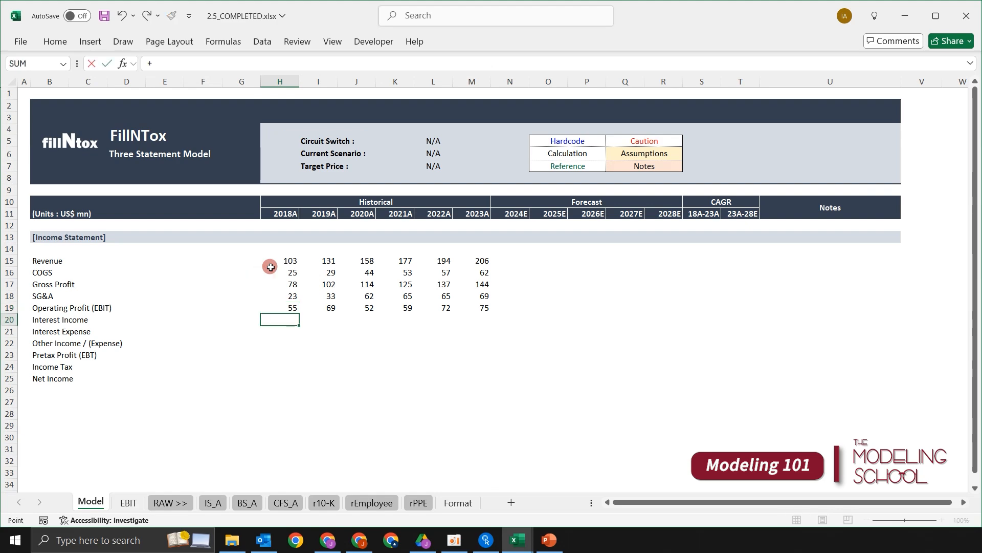
pyautogui.hotkey('ctrl', 'pagedown')
pyautogui.hotkey('ctrl', 'pagedown')
pyautogui.hotkey('ctrl', 'pagedown')
pyautogui.press('Down')
pyautogui.press('Down')
pyautogui.press('Down')
pyautogui.press('Down')
pyautogui.press('Down')
pyautogui.press('Down')
pyautogui.press('Down')
pyautogui.press('Down')
pyautogui.press('Down')
pyautogui.press('Down')
pyautogui.press('Down')
pyautogui.press('Down')
pyautogui.press('Down')
pyautogui.press('Down')
pyautogui.press('Down')
pyautogui.press('Down')
pyautogui.press('Down')
pyautogui.press('Right')
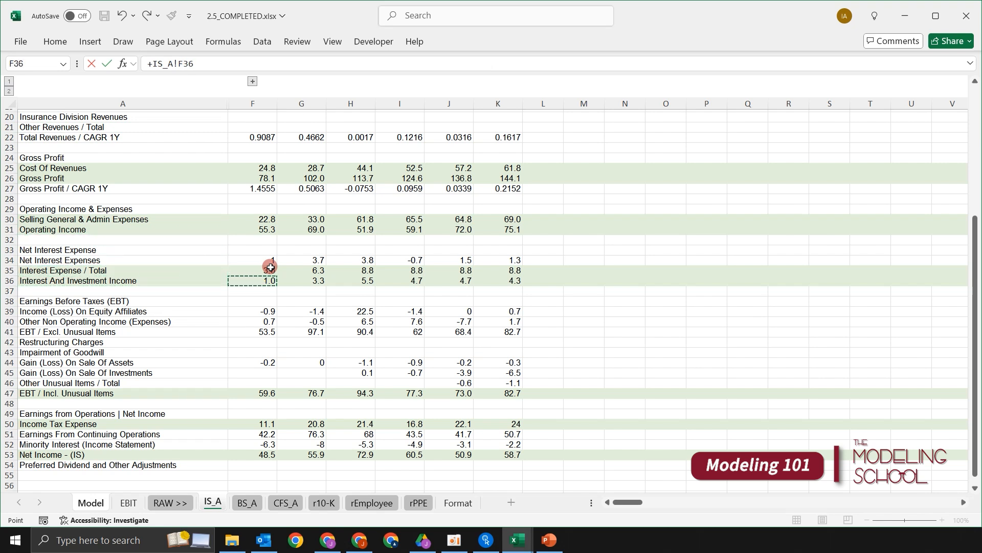
pyautogui.press('Return')
# - Check the 2018A Interest Income cell H20 against its neighbouring rows and go to the Interest Expense cell H21
pyautogui.press('Up')
pyautogui.press('Up')
pyautogui.press('Down')
pyautogui.press('Down')
pyautogui.press('Down')
pyautogui.press('Up')
pyautogui.press('Down')
pyautogui.press('Up')
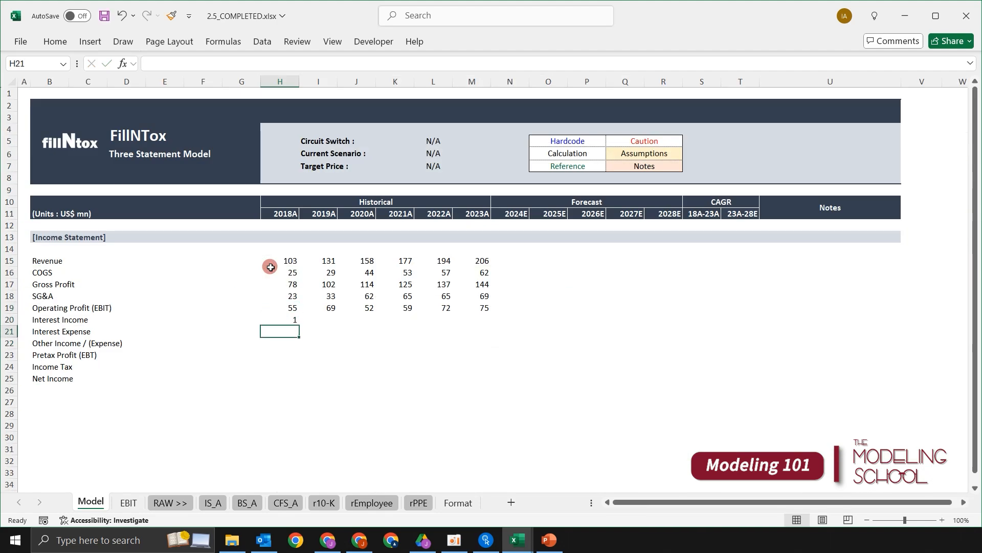
# - Link the 2018A Interest Expense cell H21 to Interest Expense / Total in cell F35 of the IS_A sheet
pyautogui.write('+')
pyautogui.hotkey('ctrl', 'pagedown')
pyautogui.hotkey('ctrl', 'pagedown')
pyautogui.hotkey('ctrl', 'pagedown')
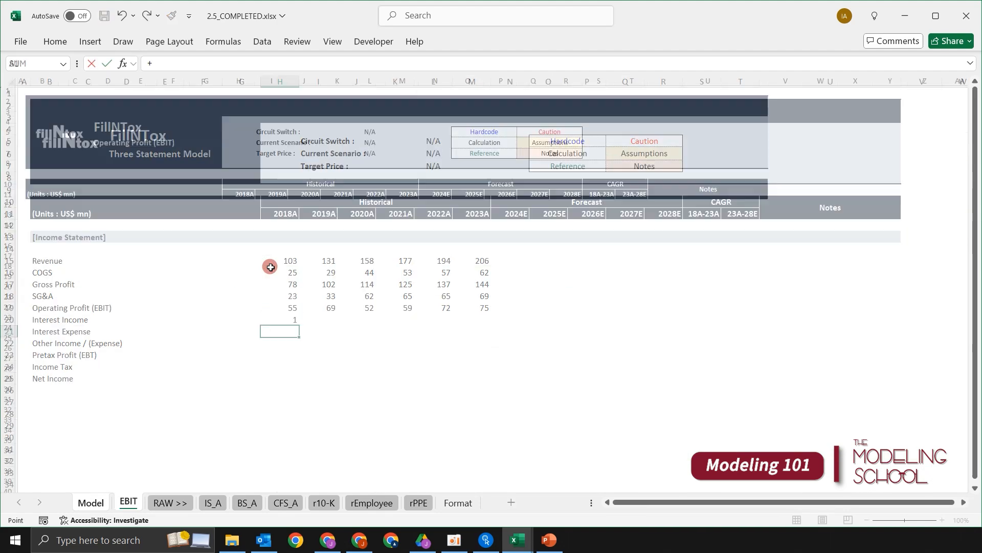
pyautogui.press('Down')
pyautogui.press('Down')
pyautogui.press('Down')
pyautogui.press('Down')
pyautogui.press('Down')
pyautogui.press('Down')
pyautogui.press('Down')
pyautogui.press('Down')
pyautogui.press('Down')
pyautogui.press('Down')
pyautogui.press('Down')
pyautogui.press('Down')
pyautogui.press('Down')
pyautogui.press('Down')
pyautogui.press('Down')
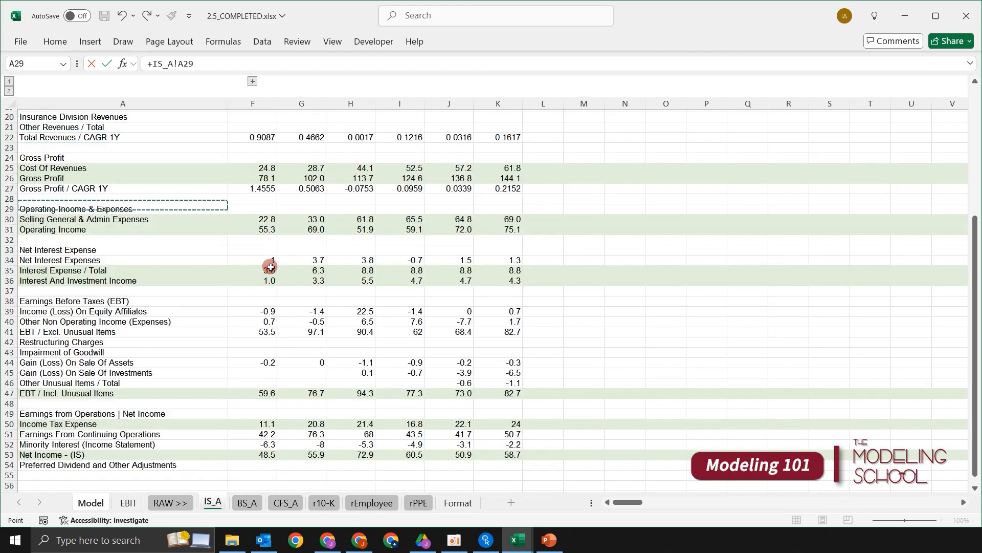
pyautogui.press('Right')
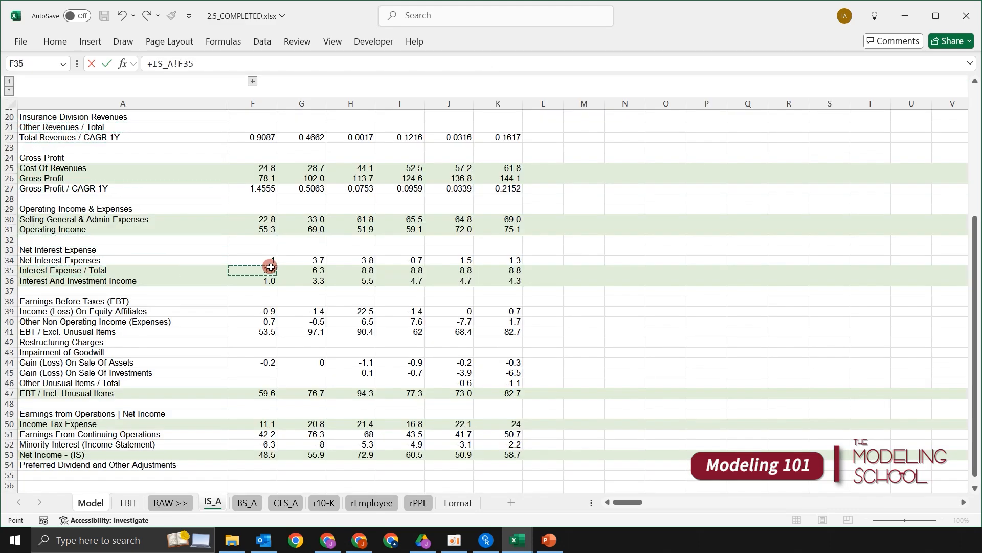
pyautogui.press('Return')
# - Fill the 2018A Interest Income and Interest Expense links in H20:H21 across to 2023A in column M
pyautogui.press('Up')
pyautogui.hotkey('shift', 'Up')
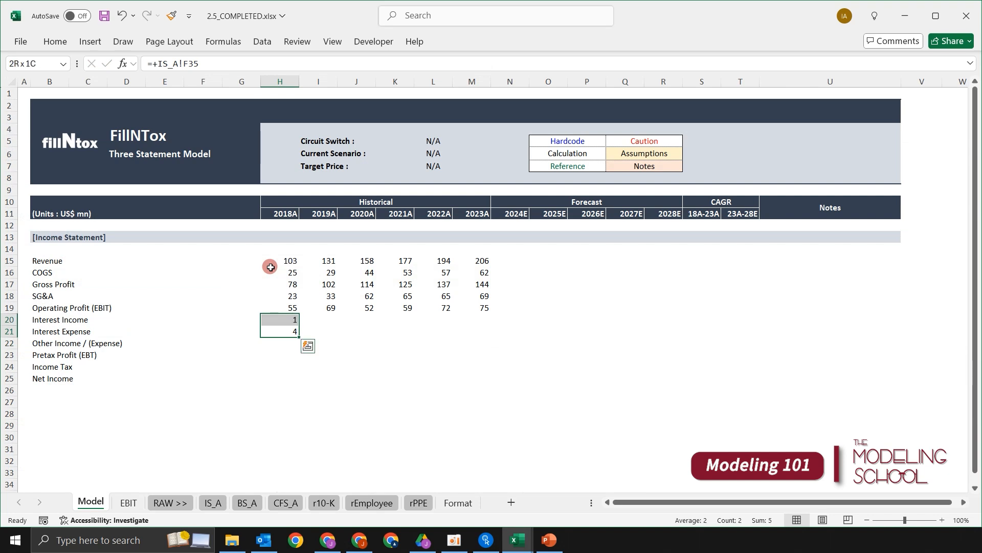
pyautogui.hotkey('shift', 'Right')
pyautogui.hotkey('shift', 'Right')
pyautogui.hotkey('shift', 'Right')
pyautogui.hotkey('shift', 'Right')
pyautogui.hotkey('shift', 'Right')
pyautogui.hotkey('ctrl', 'r')
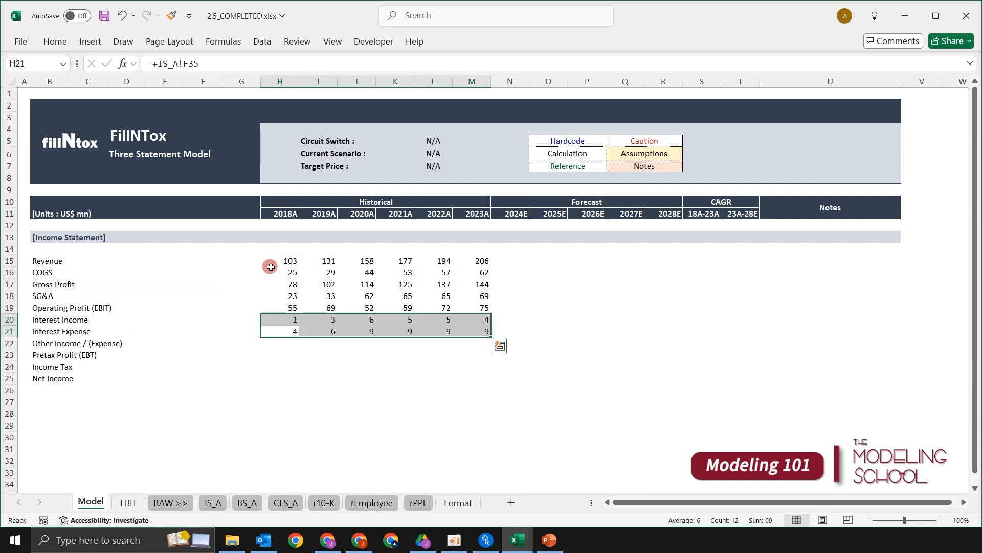
# - Check the 2018A links for Interest Income and Interest Expense against the neighbouring rows in column H
pyautogui.press('Up')
pyautogui.press('Up')
pyautogui.press('Up')
pyautogui.press('Down')
pyautogui.press('Down')
pyautogui.press('Down')
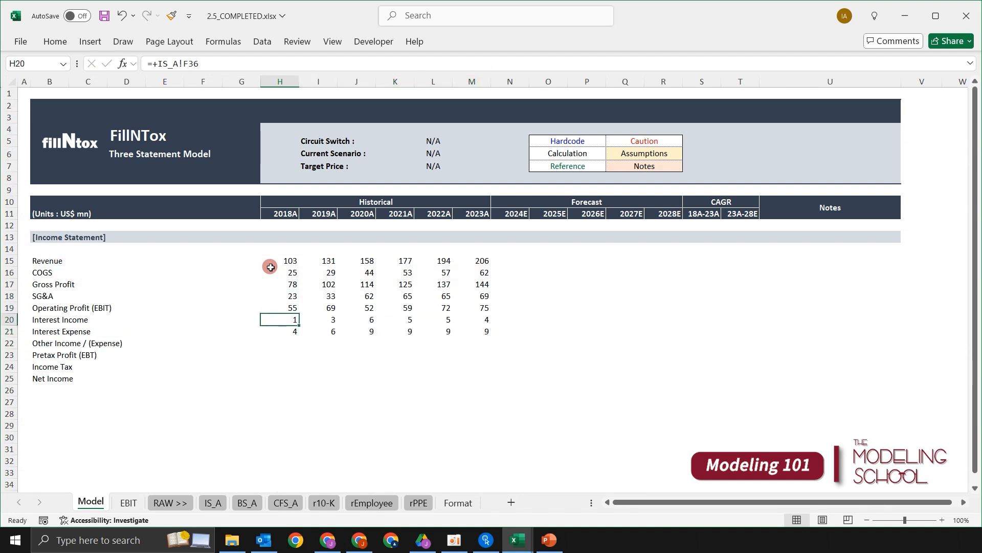
pyautogui.press('Up')
pyautogui.press('Down')
# - Link the 2018A Pretax Profit (EBT) cell H23 to EBT / Incl. Unusual Items in cell F47 of the IS_A sheet
pyautogui.press('Down')
pyautogui.press('Up')
pyautogui.press('Up')
pyautogui.press('Down')
pyautogui.press('Down')
pyautogui.press('Down')
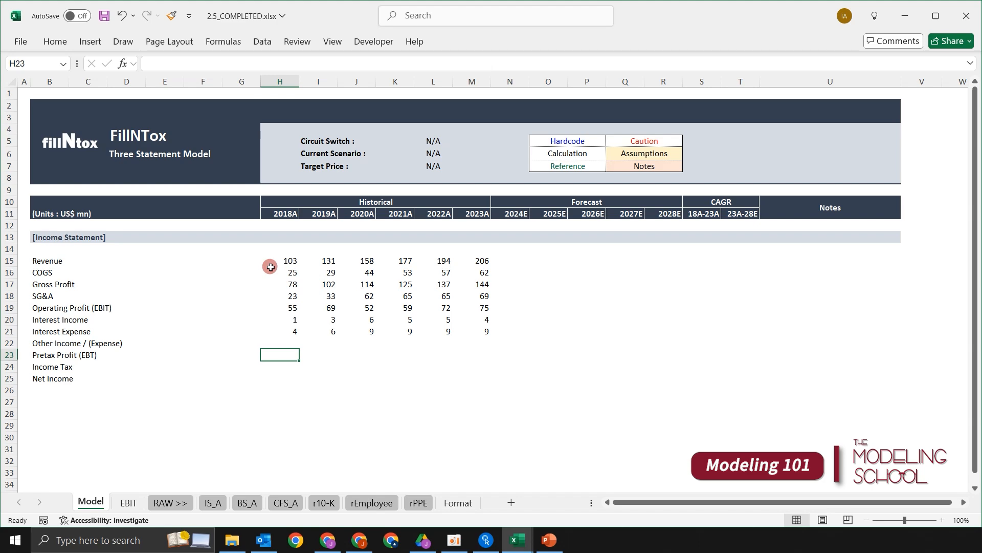
pyautogui.write('+')
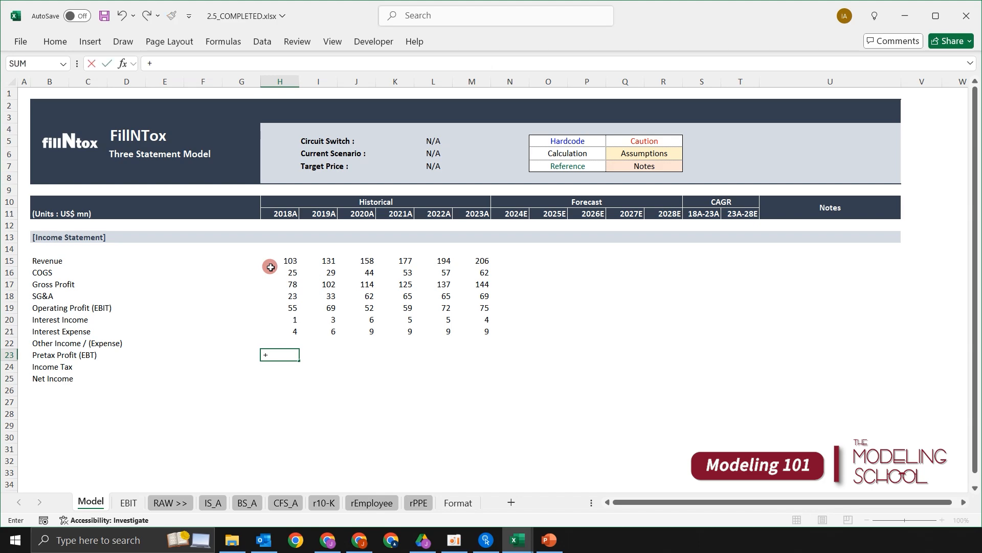
pyautogui.hotkey('ctrl', 'pagedown')
pyautogui.hotkey('ctrl', 'pagedown')
pyautogui.hotkey('ctrl', 'pagedown')
pyautogui.press('Down')
pyautogui.press('Down')
pyautogui.press('Down')
pyautogui.press('Down')
pyautogui.press('Down')
pyautogui.press('Down')
pyautogui.press('Down')
pyautogui.press('Down')
pyautogui.press('Down')
pyautogui.press('Down')
pyautogui.press('Down')
pyautogui.press('Down')
pyautogui.press('Down')
pyautogui.press('Down')
pyautogui.press('Down')
pyautogui.press('Down')
pyautogui.press('Down')
pyautogui.press('Down')
pyautogui.press('Down')
pyautogui.press('Down')
pyautogui.press('Down')
pyautogui.press('Down')
pyautogui.press('Down')
pyautogui.press('Down')
pyautogui.press('Down')
pyautogui.press('Right')
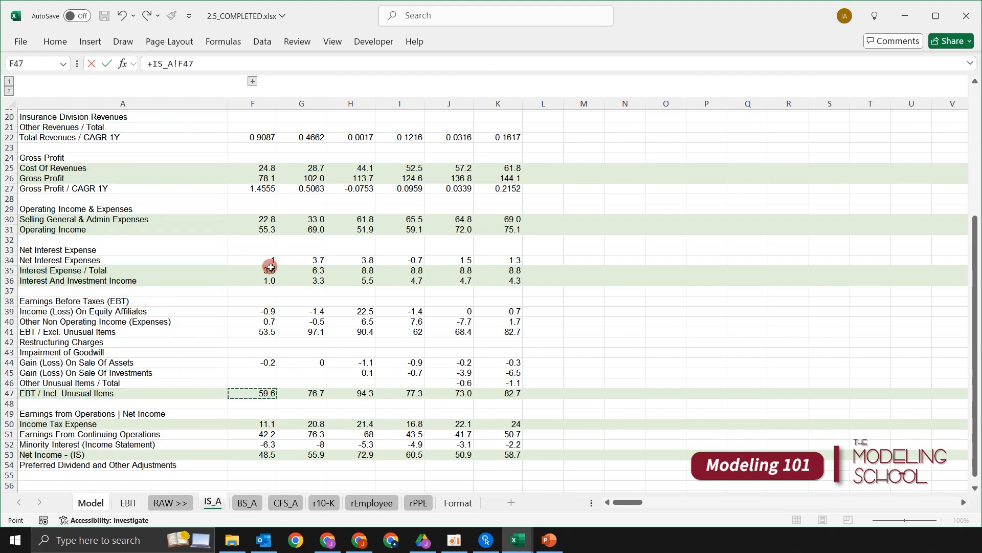
pyautogui.press('Return')
# - Fill the 2018A Pretax Profit (EBT) link in H23 across to 2023A in column M
pyautogui.hotkey('shift', 'Right')
pyautogui.hotkey('shift', 'Right')
pyautogui.hotkey('shift', 'Right')
pyautogui.hotkey('shift', 'Right')
pyautogui.hotkey('shift', 'Right')
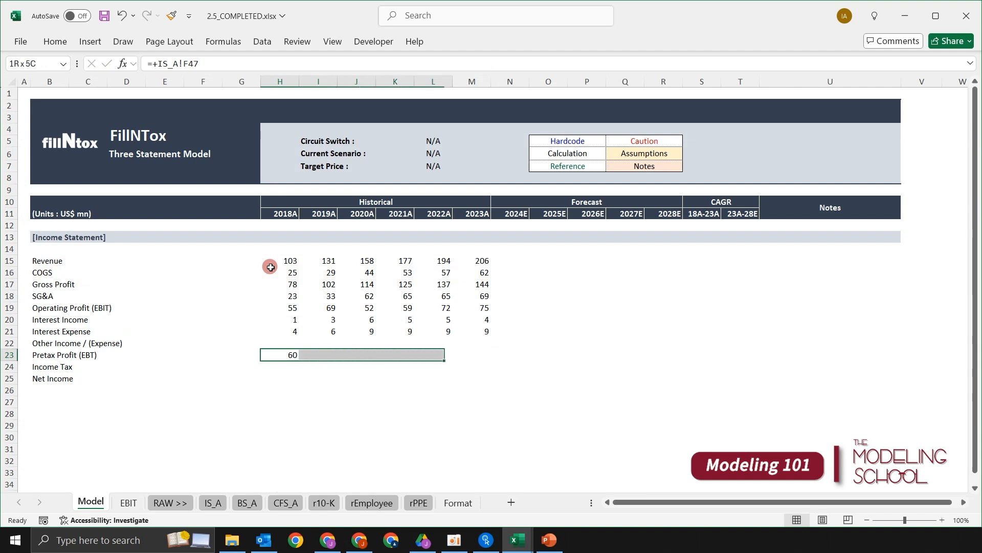
pyautogui.hotkey('ctrl', 'r')
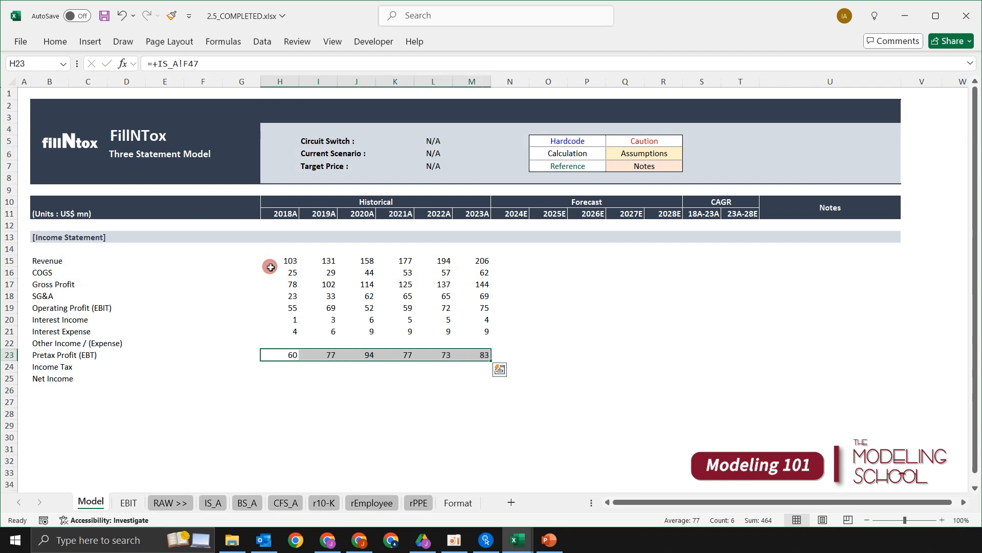
# - Link the 2018A Income Tax cell H24 to Income Tax Expense in cell F50 of the IS_A sheet
pyautogui.press('Down')
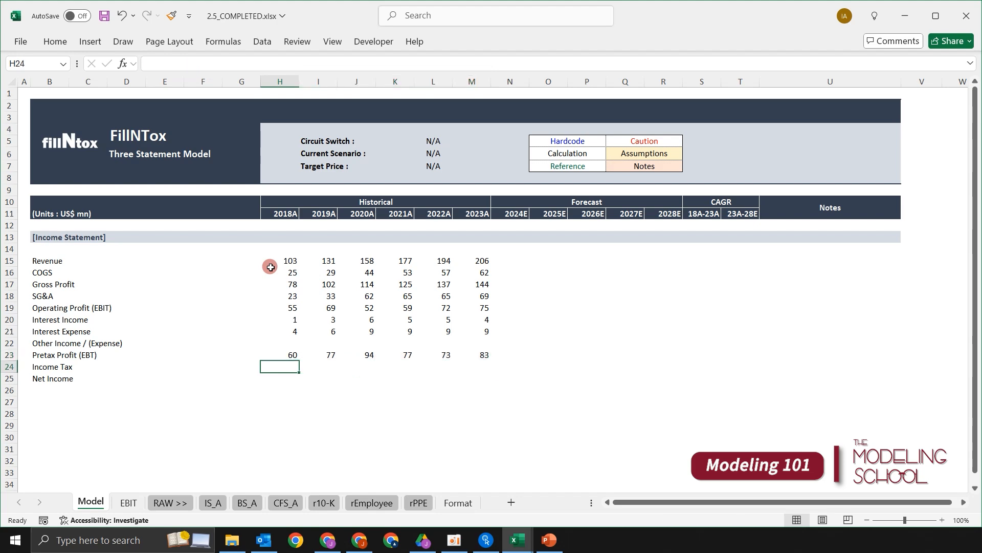
pyautogui.write('+')
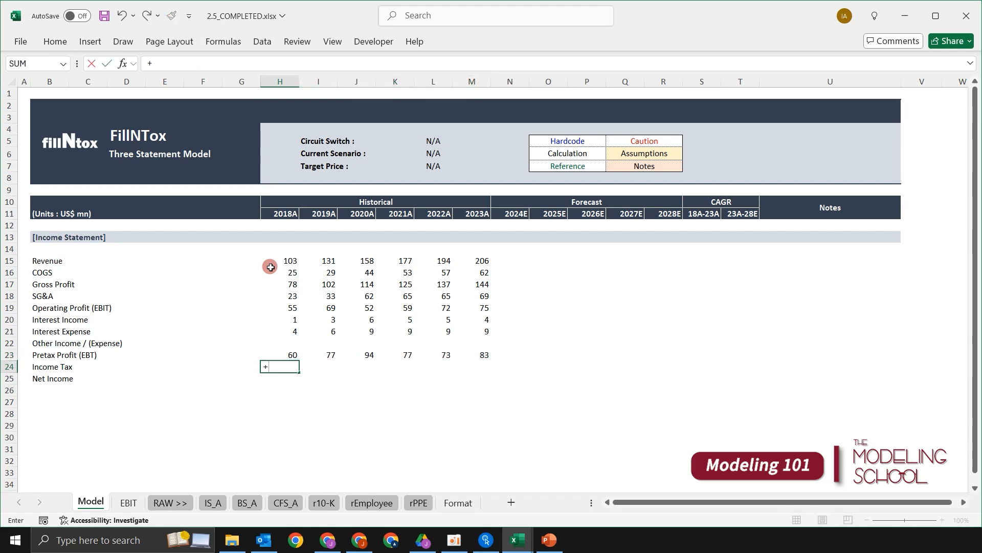
pyautogui.hotkey('ctrl', 'pagedown')
pyautogui.hotkey('ctrl', 'pagedown')
pyautogui.hotkey('ctrl', 'pagedown')
pyautogui.press('Down')
pyautogui.press('Down')
pyautogui.press('Down')
pyautogui.press('Down')
pyautogui.press('Down')
pyautogui.press('Down')
pyautogui.press('Down')
pyautogui.press('Down')
pyautogui.press('Down')
pyautogui.press('Down')
pyautogui.press('Down')
pyautogui.press('Down')
pyautogui.press('Down')
pyautogui.press('Down')
pyautogui.press('Down')
pyautogui.press('Down')
pyautogui.press('Down')
pyautogui.press('Down')
pyautogui.press('Down')
pyautogui.press('Down')
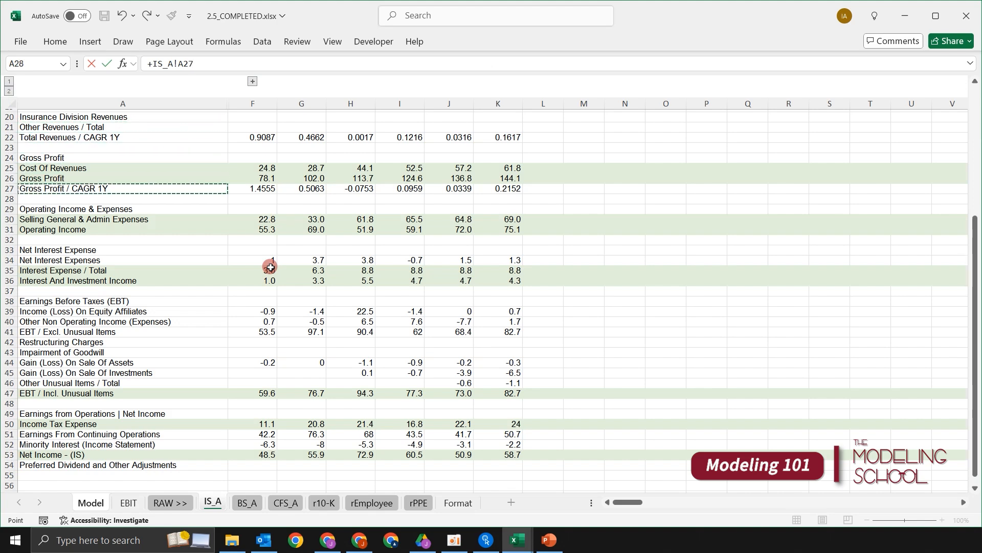
pyautogui.press('Right')
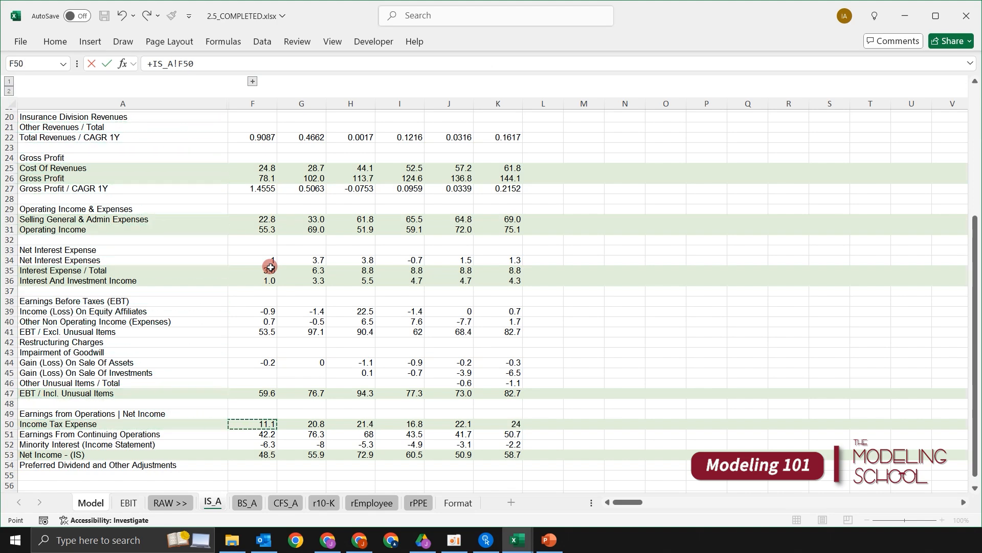
pyautogui.press('Return')
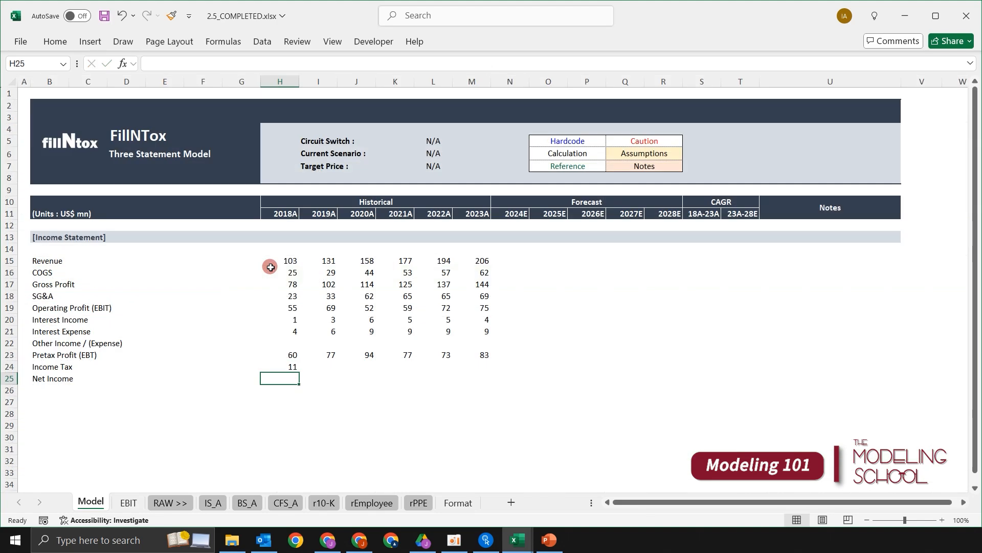
# - Link the 2018A Net Income cell H25 to Net Income - (IS) in cell F53 of the IS_A sheet
pyautogui.write('+')
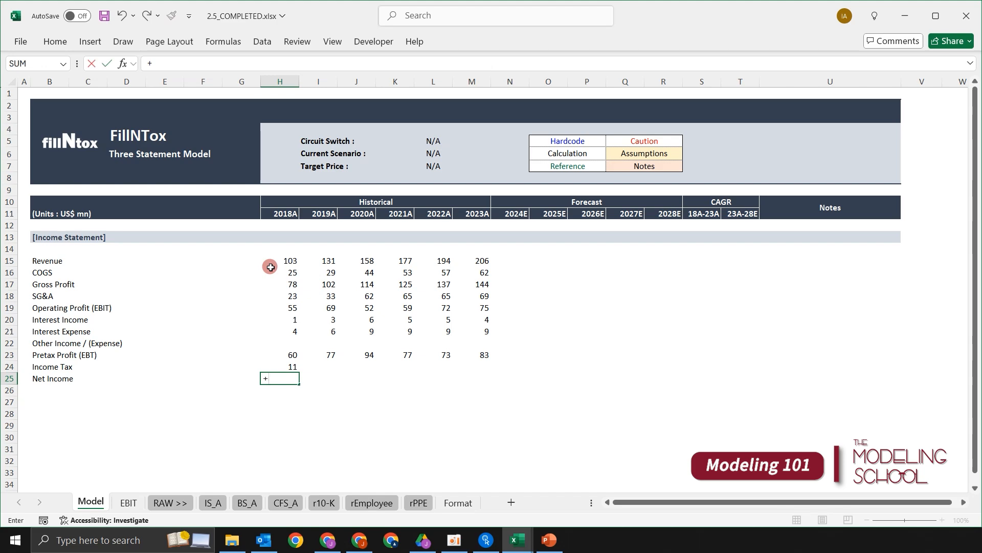
pyautogui.hotkey('ctrl', 'pagedown')
pyautogui.hotkey('ctrl', 'pagedown')
pyautogui.hotkey('ctrl', 'pagedown')
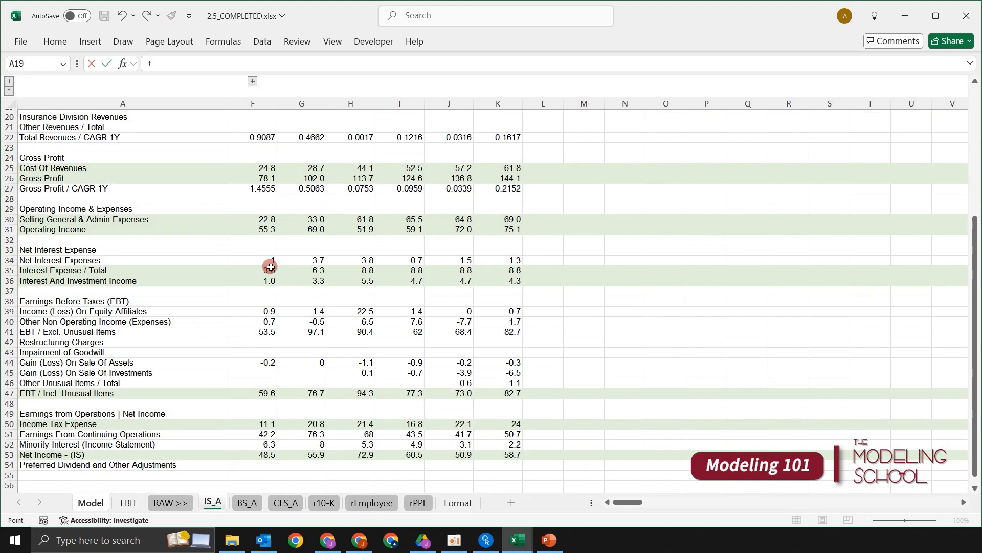
pyautogui.press('Down')
pyautogui.press('Down')
pyautogui.press('Down')
pyautogui.press('Down')
pyautogui.press('Down')
pyautogui.press('Down')
pyautogui.press('Down')
pyautogui.press('Down')
pyautogui.press('Down')
pyautogui.press('Down')
pyautogui.press('Down')
pyautogui.press('Down')
pyautogui.press('Down')
pyautogui.press('Down')
pyautogui.press('Down')
pyautogui.press('Down')
pyautogui.press('Down')
pyautogui.press('Down')
pyautogui.press('Down')
pyautogui.press('Down')
pyautogui.press('Down')
pyautogui.press('Down')
pyautogui.press('Down')
pyautogui.press('Down')
pyautogui.press('Down')
pyautogui.press('Down')
pyautogui.press('Down')
pyautogui.press('Down')
pyautogui.press('Down')
pyautogui.press('Down')
pyautogui.press('Right')
pyautogui.press('Return')
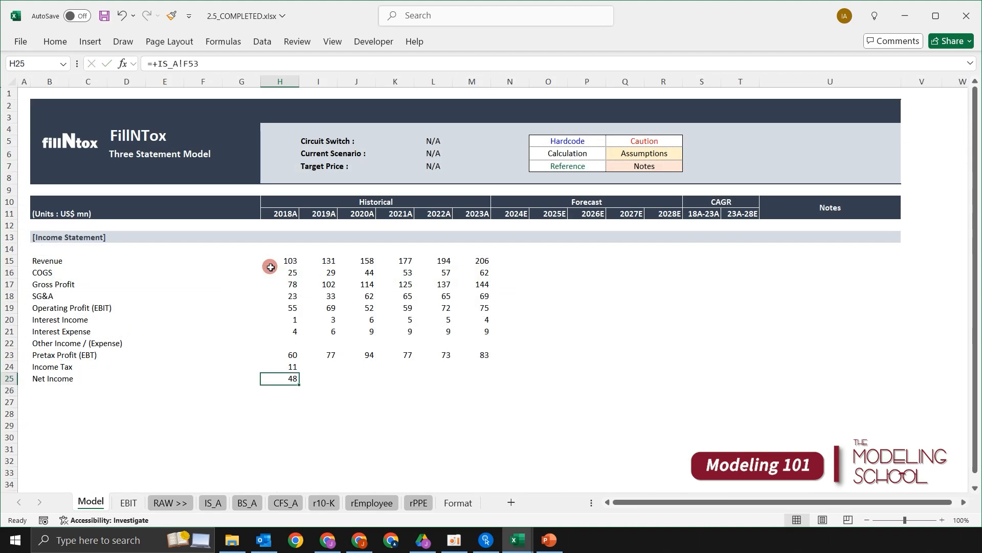
# - Fill the 2018A Income Tax and Net Income links in H24:H25 across to 2023A in column M
pyautogui.hotkey('shift', 'Up')
pyautogui.hotkey('shift', 'Right')
pyautogui.hotkey('shift', 'Right')
pyautogui.hotkey('shift', 'Right')
pyautogui.hotkey('shift', 'Right')
pyautogui.hotkey('shift', 'Right')
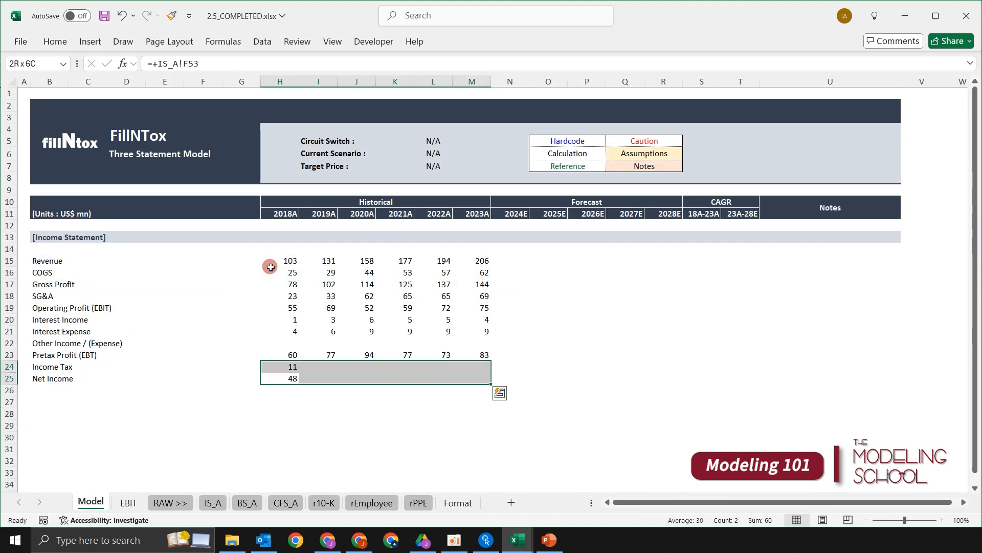
pyautogui.hotkey('ctrl', 'r')
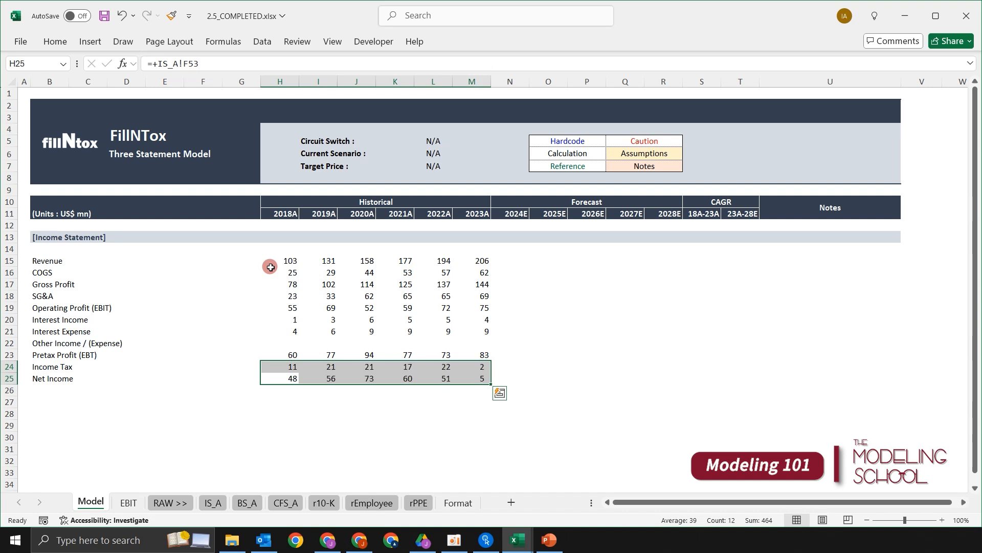
# - Look over the lower income statement rows around Pretax Profit (EBT), ending at its label in B23
pyautogui.press('Up')
pyautogui.press('Up')
pyautogui.press('Up')
pyautogui.press('Up')
pyautogui.press('Down')
pyautogui.press('Down')
pyautogui.press('Left')
pyautogui.press('Left')
pyautogui.press('Left')
pyautogui.press('Left')
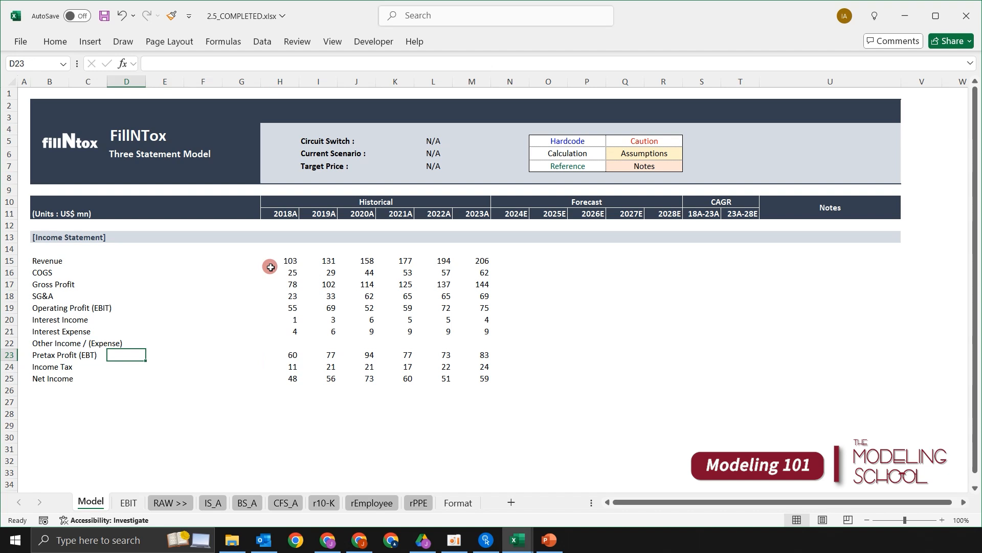
pyautogui.press('Left')
pyautogui.press('Left')
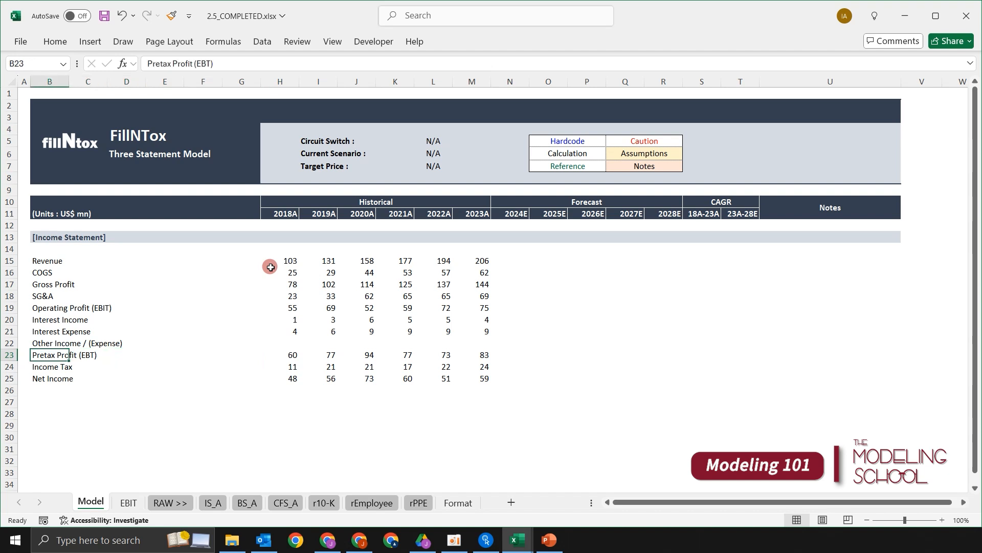
# - Make the entire Revenue row 15 bold
pyautogui.hotkey('ctrl', 'Up')
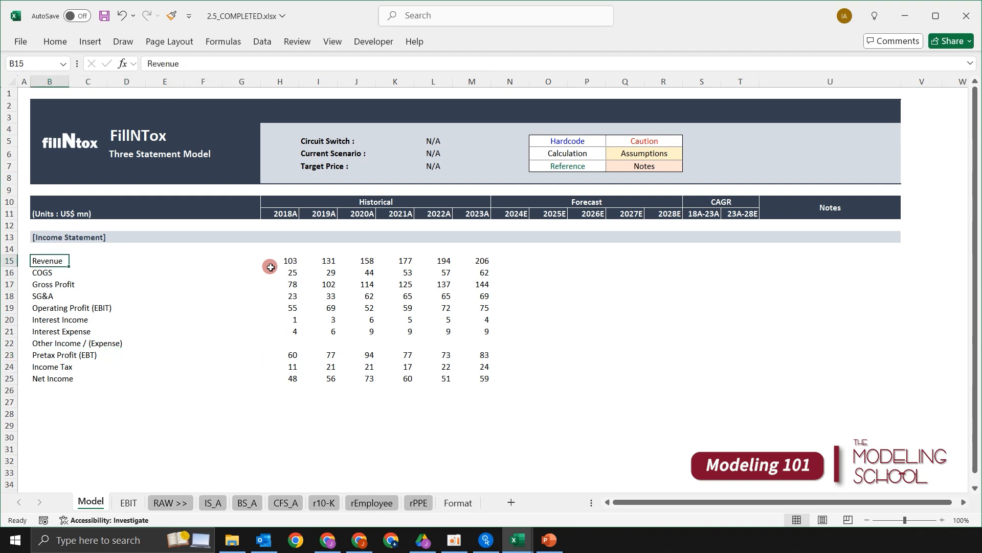
pyautogui.press('Right')
pyautogui.press('Right')
pyautogui.press('Right')
pyautogui.press('Right')
pyautogui.press('Right')
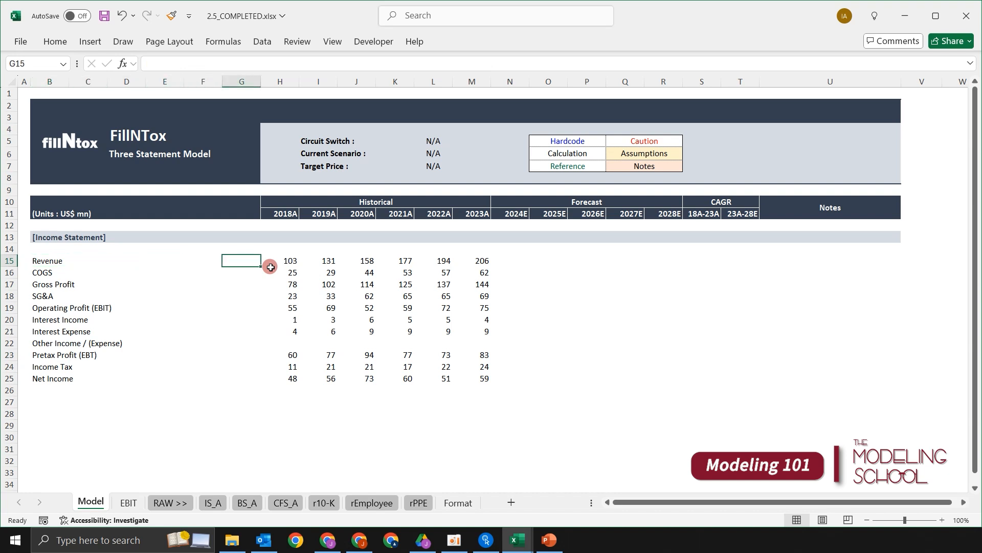
pyautogui.hotkey('ctrl', 'Left')
pyautogui.press('Left')
pyautogui.hotkey('shift', 'space')
pyautogui.press('Down')
pyautogui.press('Up')
pyautogui.hotkey('shift', 'space')
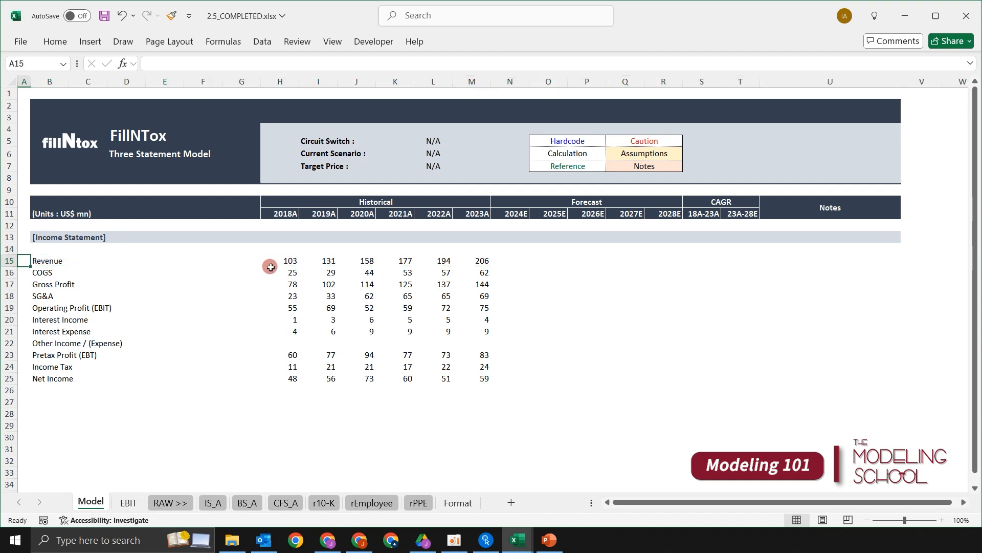
pyautogui.hotkey('ctrl', 'b')
# - Make the entire Gross Profit row 17 and Operating Profit (EBIT) row 19 bold
pyautogui.press('Down')
pyautogui.press('Down')
pyautogui.hotkey('shift', 'space')
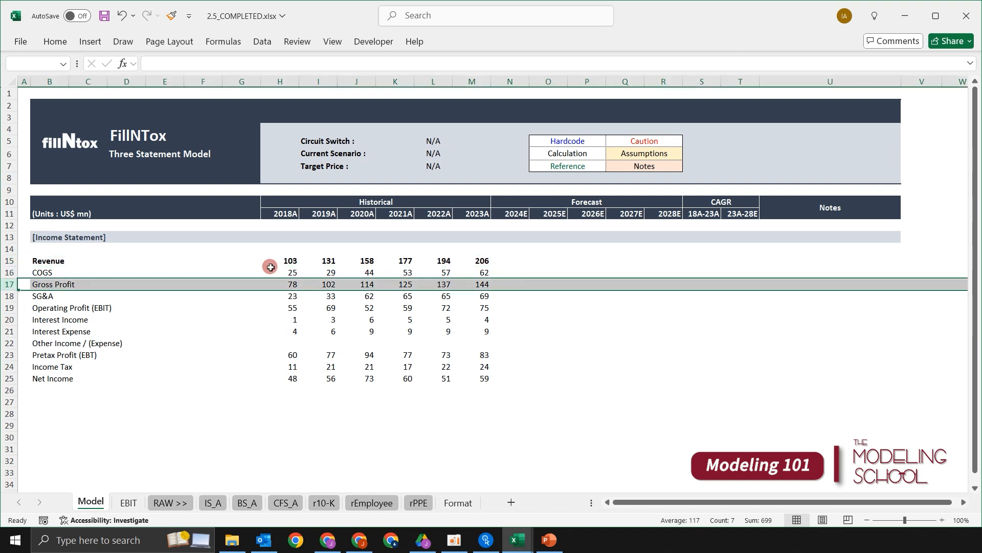
pyautogui.hotkey('ctrl', 'b')
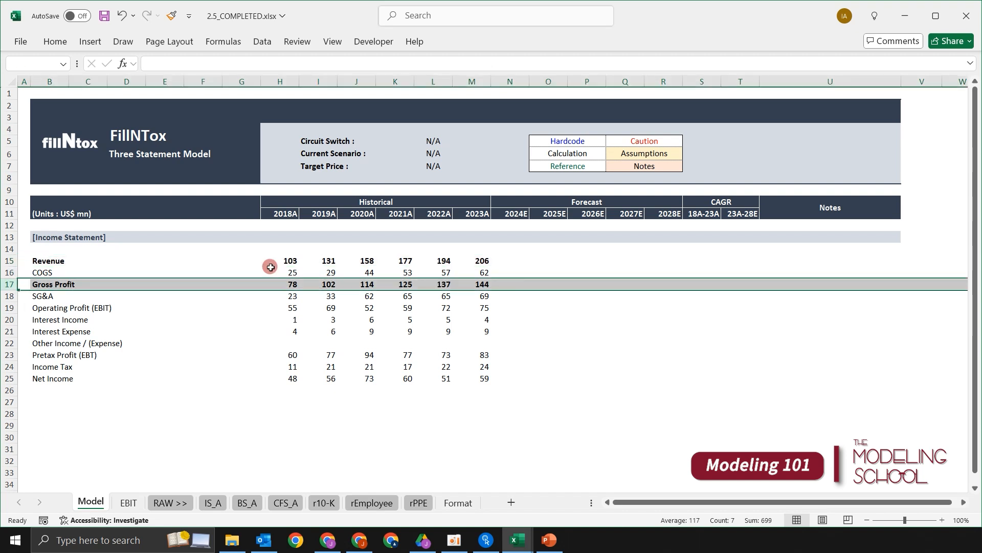
pyautogui.press('Down')
pyautogui.press('Down')
pyautogui.hotkey('shift', 'space')
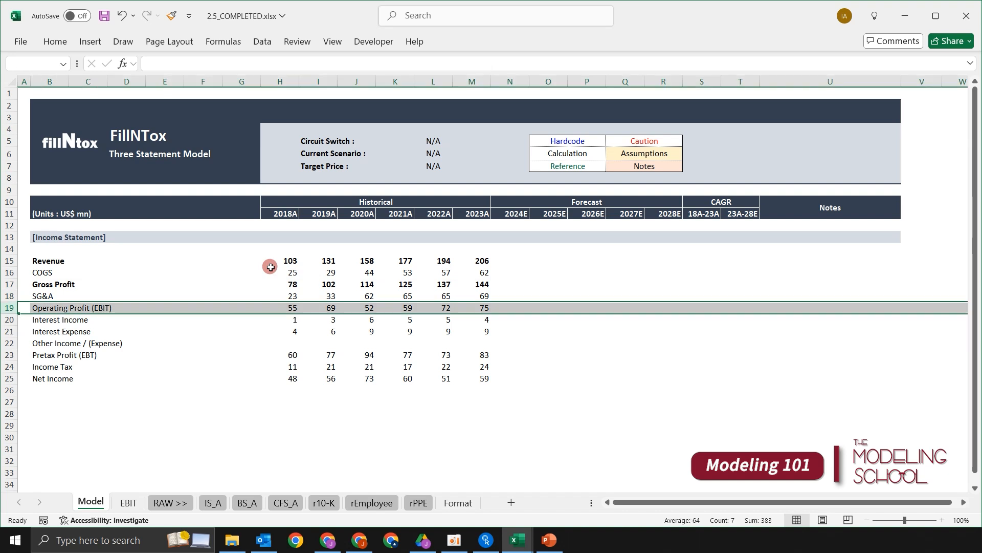
pyautogui.hotkey('ctrl', 'b')
# - Make the entire Pretax Profit (EBT) row 23 and Net Income row 25 bold
pyautogui.press('Down')
pyautogui.press('Down')
pyautogui.press('Down')
pyautogui.press('Down')
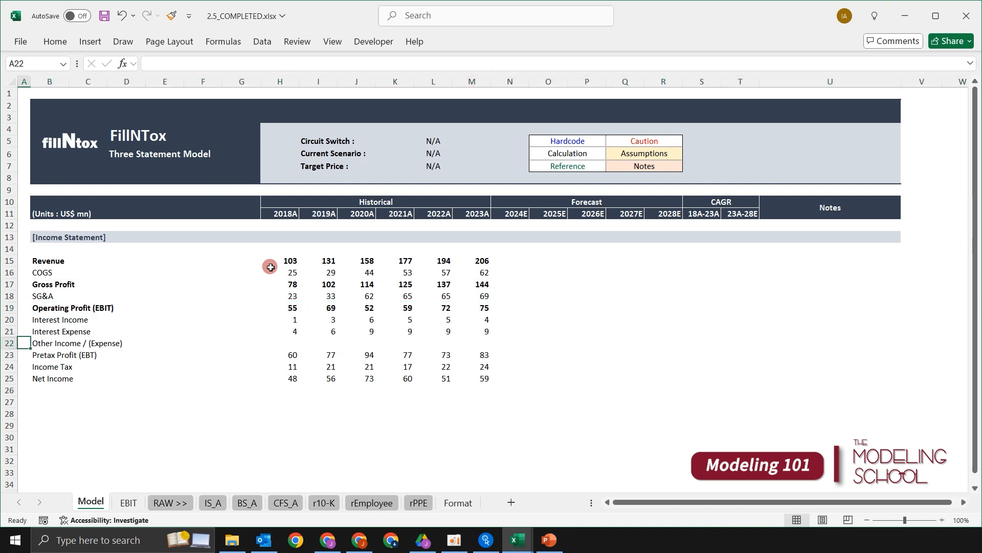
pyautogui.hotkey('shift', 'space')
pyautogui.hotkey('ctrl', 'b')
pyautogui.press('Down')
pyautogui.press('Down')
pyautogui.hotkey('shift', 'space')
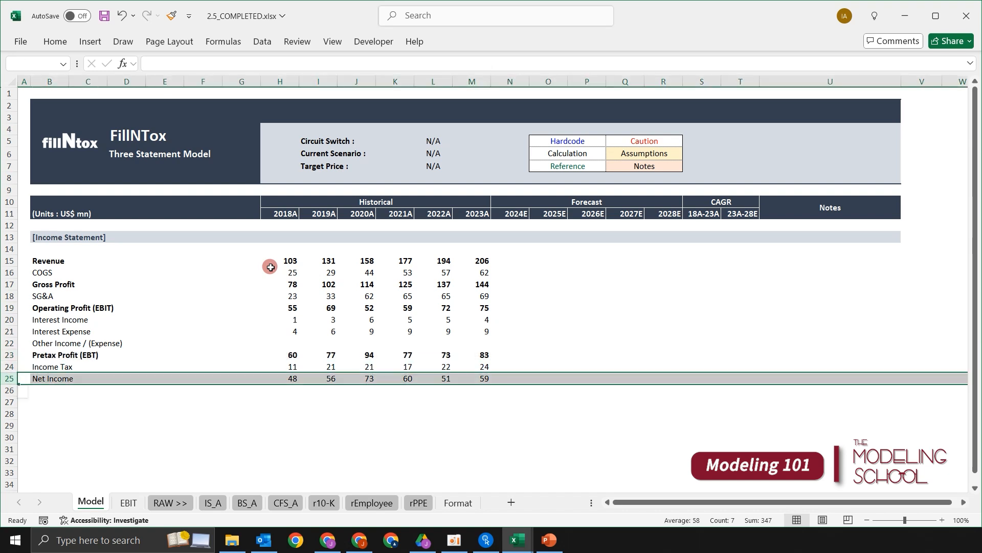
pyautogui.hotkey('ctrl', 'b')
# - Look over the historical figures around Operating Profit (EBIT) and go to the empty 2018A Other Income / (Expense) cell H22
pyautogui.press('Up')
pyautogui.press('Up')
pyautogui.press('Up')
pyautogui.press('Right')
pyautogui.press('Right')
pyautogui.press('Right')
pyautogui.press('Right')
pyautogui.press('Right')
pyautogui.press('Right')
pyautogui.press('Right')
pyautogui.press('Right')
pyautogui.press('Right')
pyautogui.press('Right')
pyautogui.press('Right')
pyautogui.press('Right')
pyautogui.press('Up')
pyautogui.press('Up')
pyautogui.press('Up')
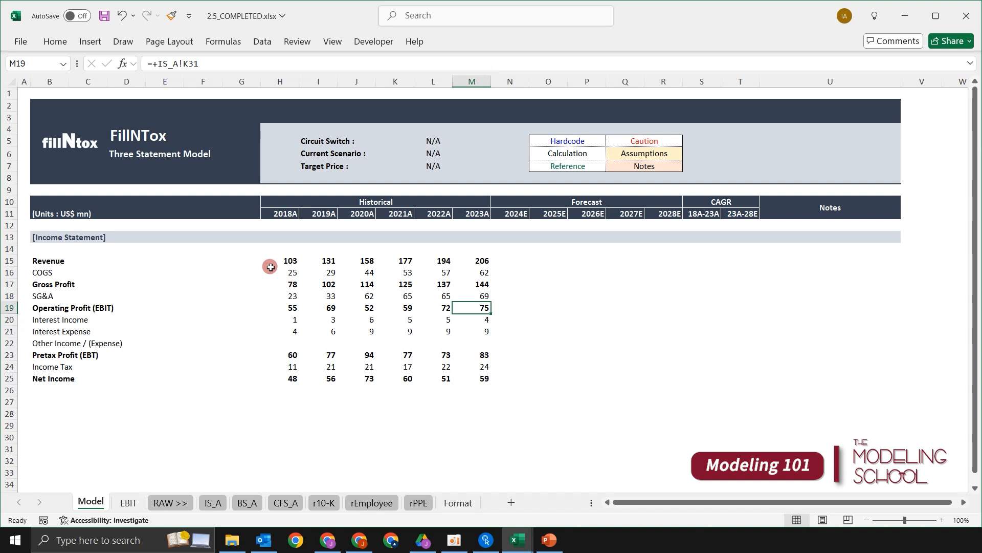
pyautogui.press('Left')
pyautogui.press('Left')
pyautogui.press('Left')
pyautogui.press('Left')
pyautogui.press('Left')
pyautogui.press('Down')
pyautogui.press('Down')
pyautogui.press('Down')
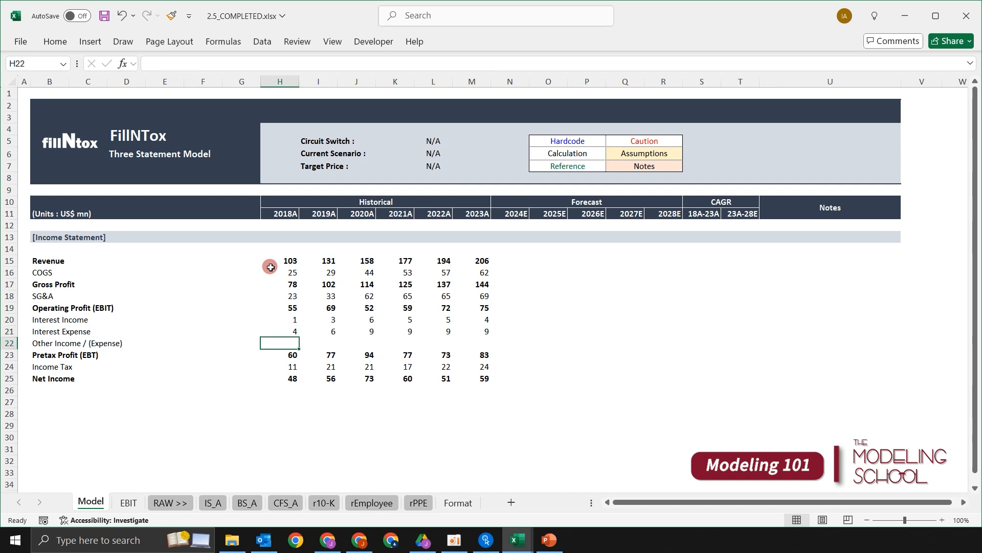
pyautogui.hotkey('shift', 'space')
pyautogui.press('Right')
pyautogui.press('Left')
pyautogui.press('Up')
pyautogui.press('Down')
pyautogui.write('=')
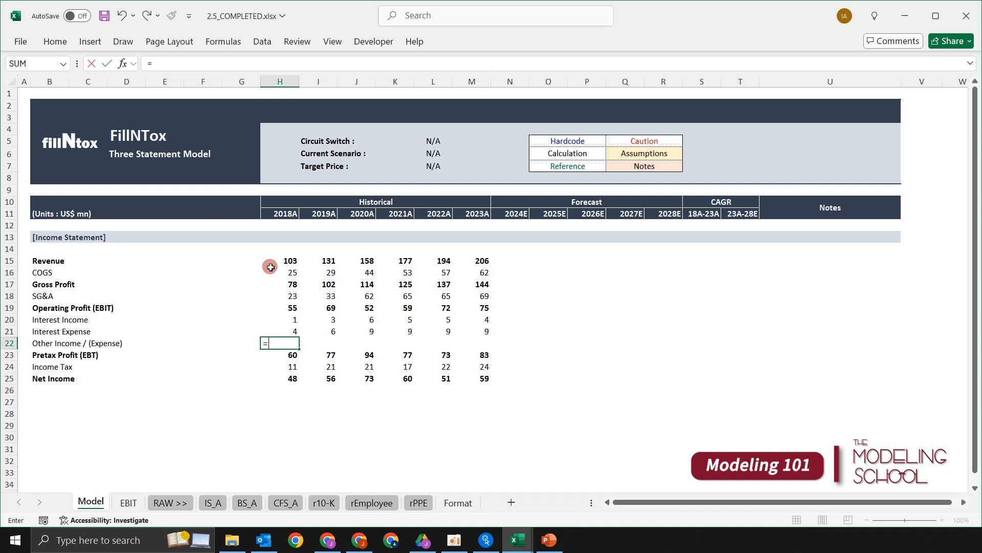
pyautogui.press('Escape')
# - Examine the 2018A lines from Operating Profit (EBIT) to Pretax Profit (EBT) in H19:H23 and return to cell H22
pyautogui.press('Up')
pyautogui.press('Up')
pyautogui.press('Up')
pyautogui.hotkey('shift', 'Down')
pyautogui.hotkey('shift', 'Down')
pyautogui.hotkey('shift', 'Down')
pyautogui.hotkey('shift', 'Down')
pyautogui.press('Down')
pyautogui.press('Down')
pyautogui.press('Down')
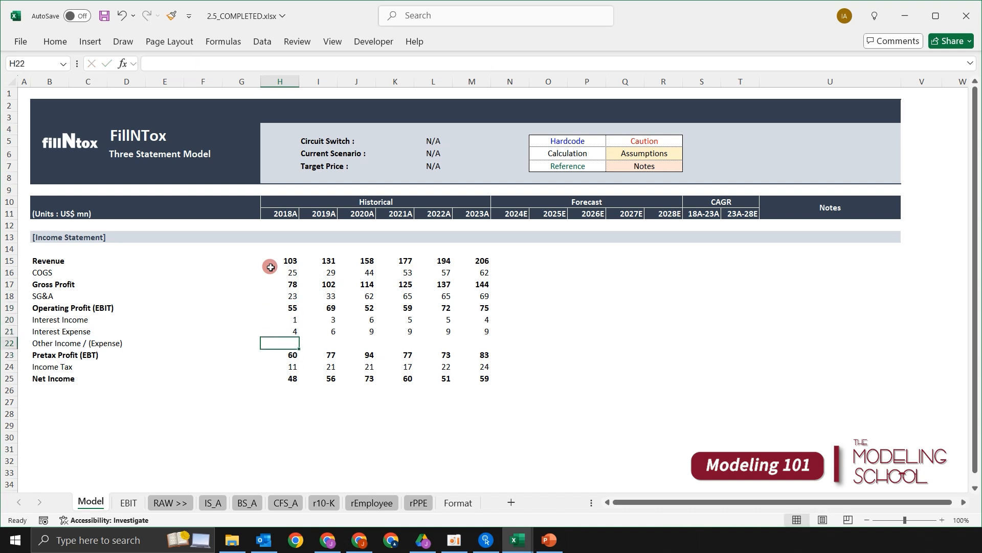
# - Calculate 2018A Other Income / (Expense) in H22 with the formula =H23-H19-H20+H21
pyautogui.write('=')
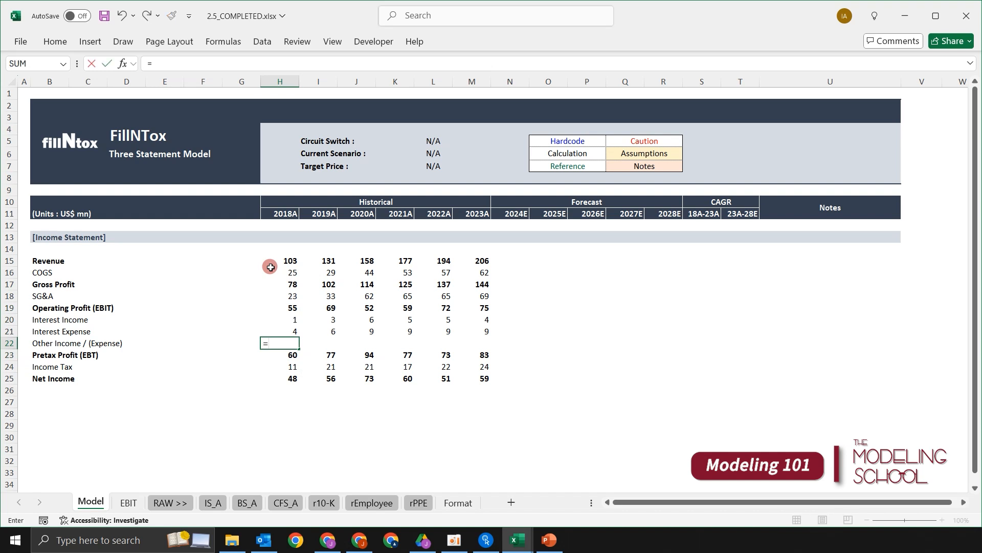
pyautogui.press('Down')
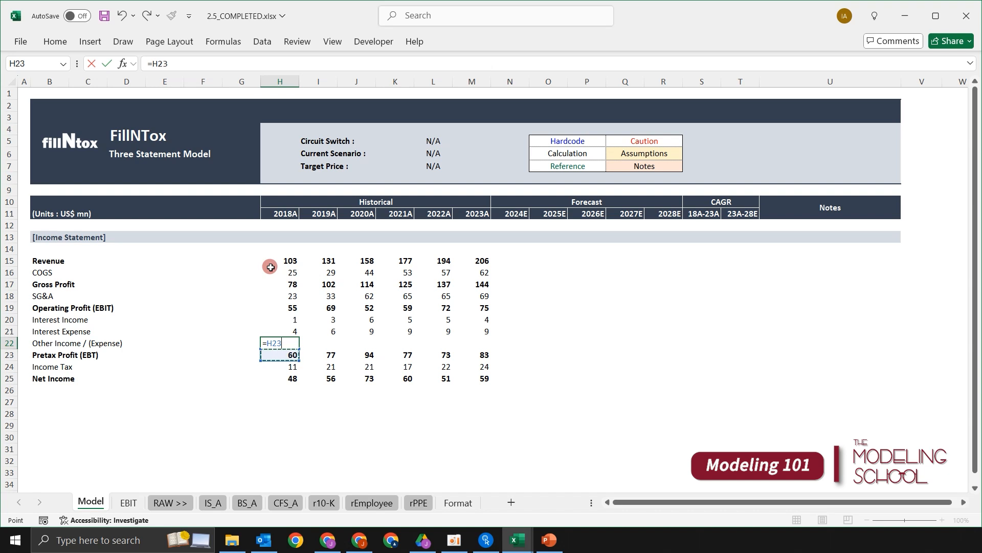
pyautogui.write('-')
pyautogui.press('Up')
pyautogui.press('Up')
pyautogui.press('Up')
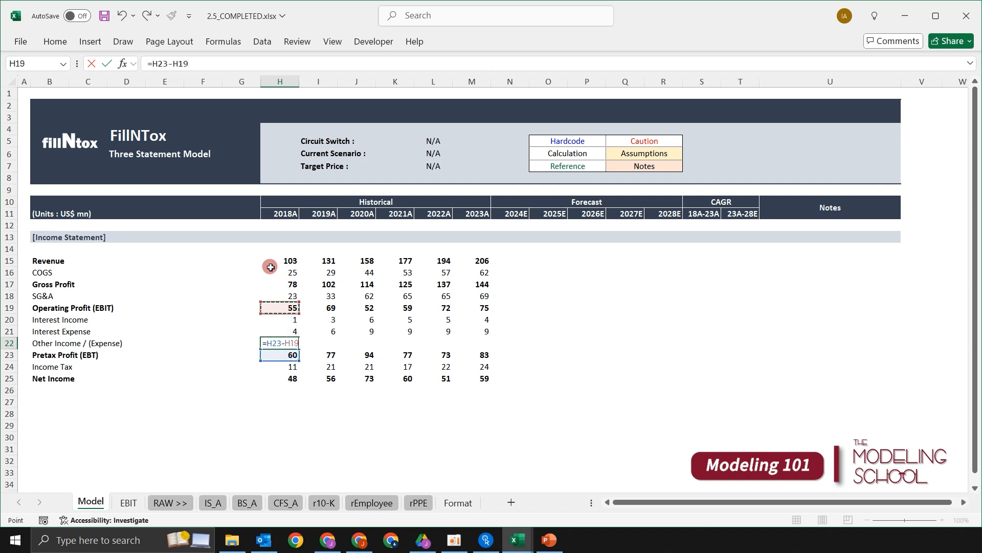
pyautogui.write('-')
pyautogui.press('Up')
pyautogui.press('Up')
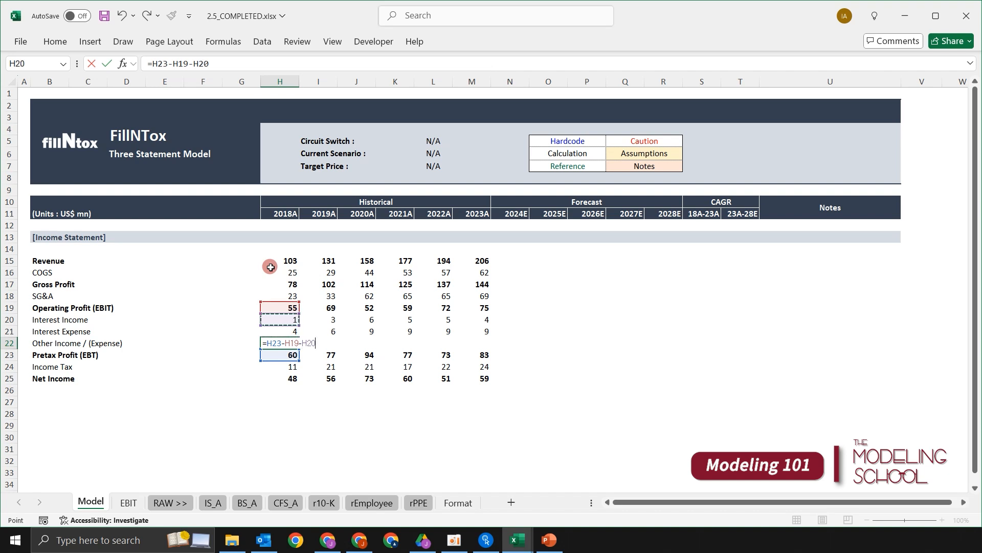
pyautogui.write('+')
pyautogui.press('Up')
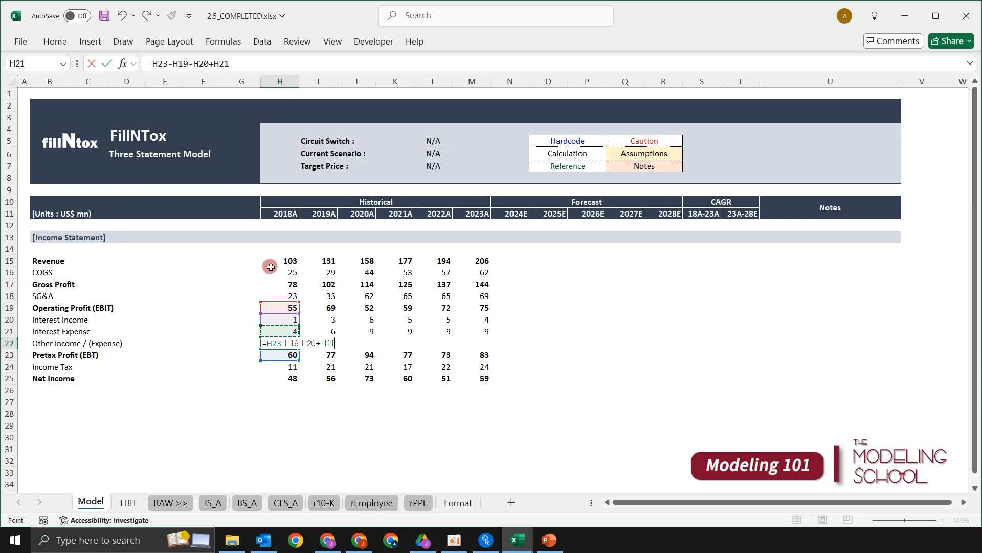
pyautogui.press('Return')
# - Copy the H22 Other Income / (Expense) formula across the remaining historical years through 2023A in M22
pyautogui.press('Up')
pyautogui.hotkey('shift', 'Right')
pyautogui.hotkey('shift', 'Right')
pyautogui.hotkey('shift', 'Right')
pyautogui.hotkey('shift', 'Right')
pyautogui.hotkey('shift', 'Right')
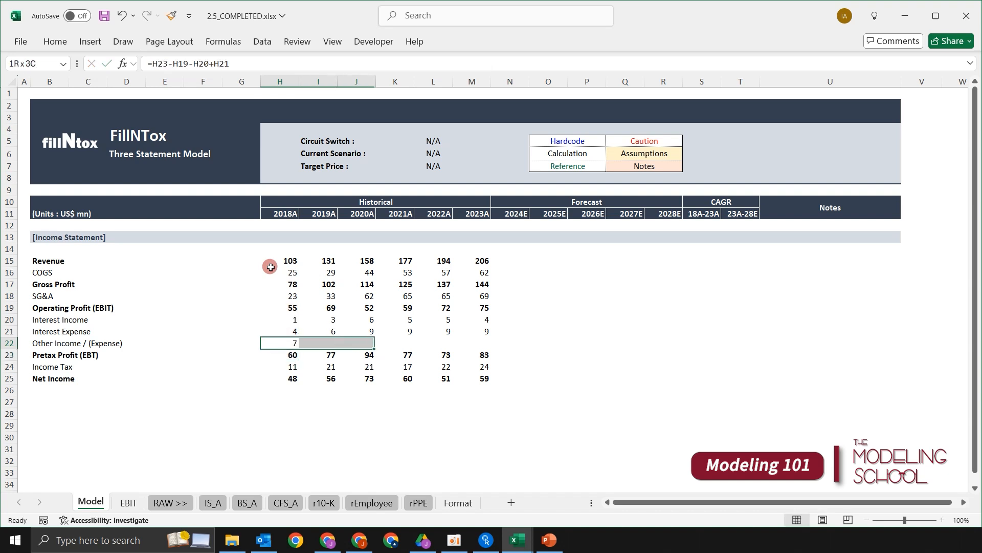
pyautogui.hotkey('ctrl', 'r')
# - Build a temporary 2018A Pretax Profit check in H27 with the formula =+H19+H20-H21+H22
pyautogui.press('Down')
pyautogui.press('Down')
pyautogui.press('Down')
pyautogui.press('Down')
pyautogui.press('Down')
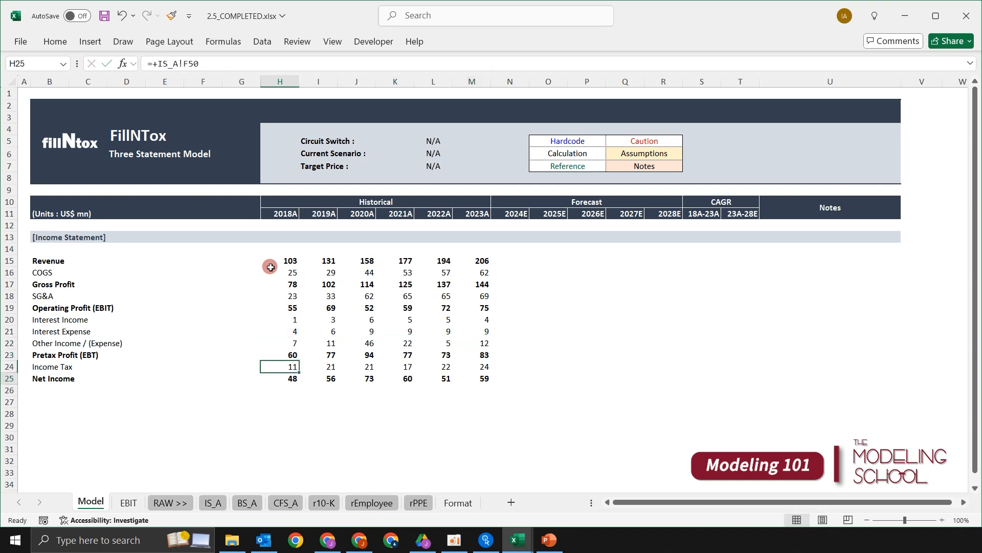
pyautogui.write('+')
pyautogui.press('Up')
pyautogui.press('Up')
pyautogui.press('Up')
pyautogui.press('Up')
pyautogui.press('Up')
pyautogui.press('Up')
pyautogui.press('Up')
pyautogui.press('Up')
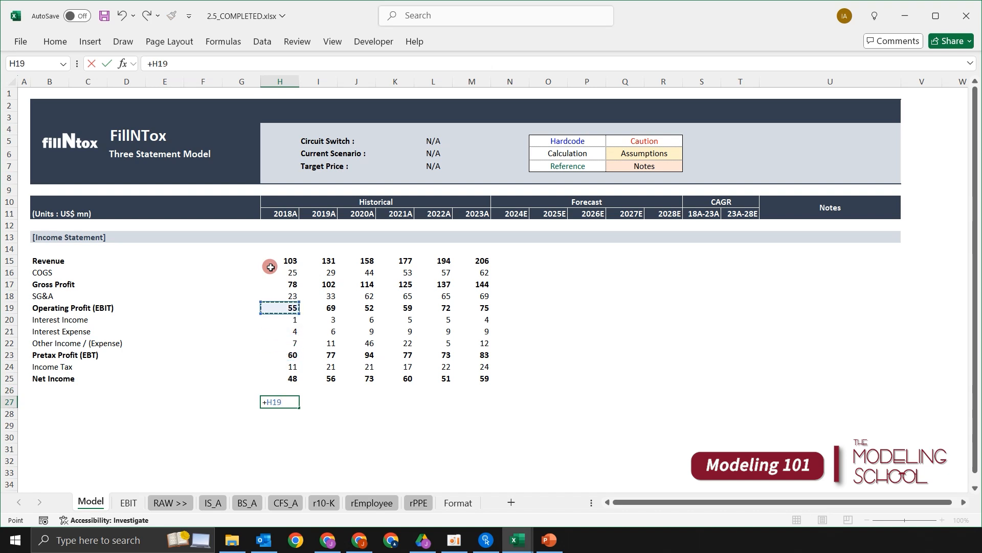
pyautogui.write('+')
pyautogui.press('Up')
pyautogui.press('Up')
pyautogui.press('Up')
pyautogui.press('Up')
pyautogui.press('Up')
pyautogui.press('Up')
pyautogui.press('Up')
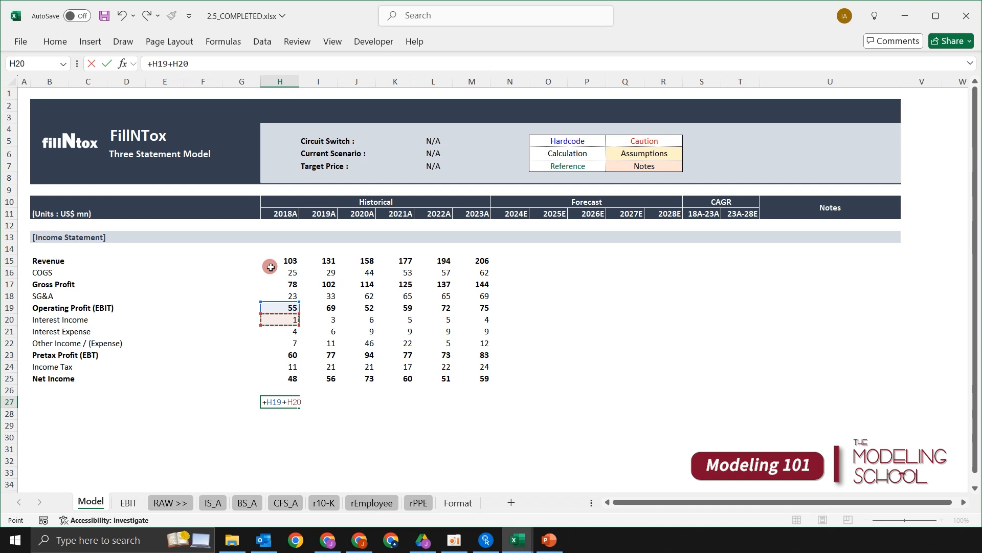
pyautogui.write('-')
pyautogui.press('Up')
pyautogui.press('Up')
pyautogui.press('Up')
pyautogui.press('Up')
pyautogui.press('Up')
pyautogui.press('Up')
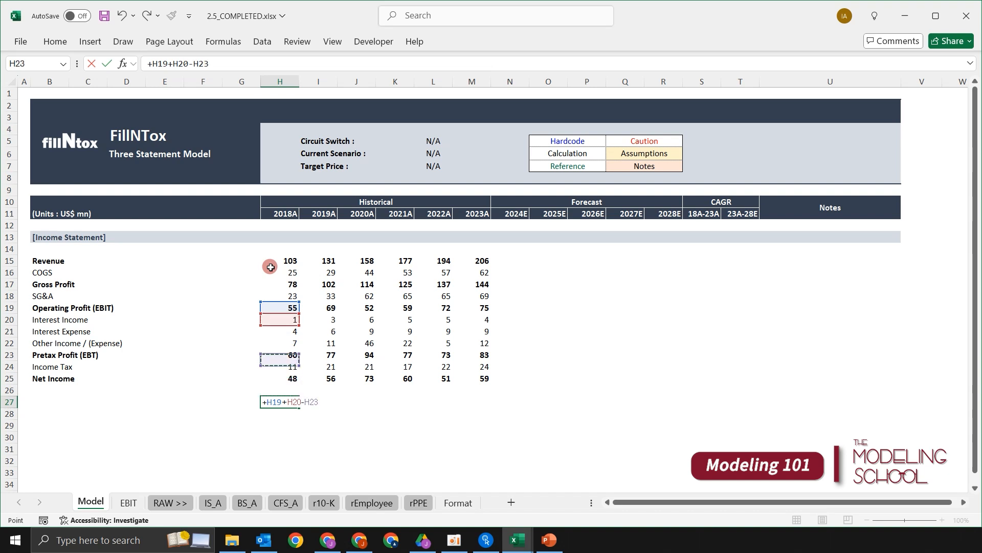
pyautogui.write('+')
pyautogui.press('Up')
pyautogui.press('Up')
pyautogui.press('Up')
pyautogui.press('Up')
pyautogui.press('Up')
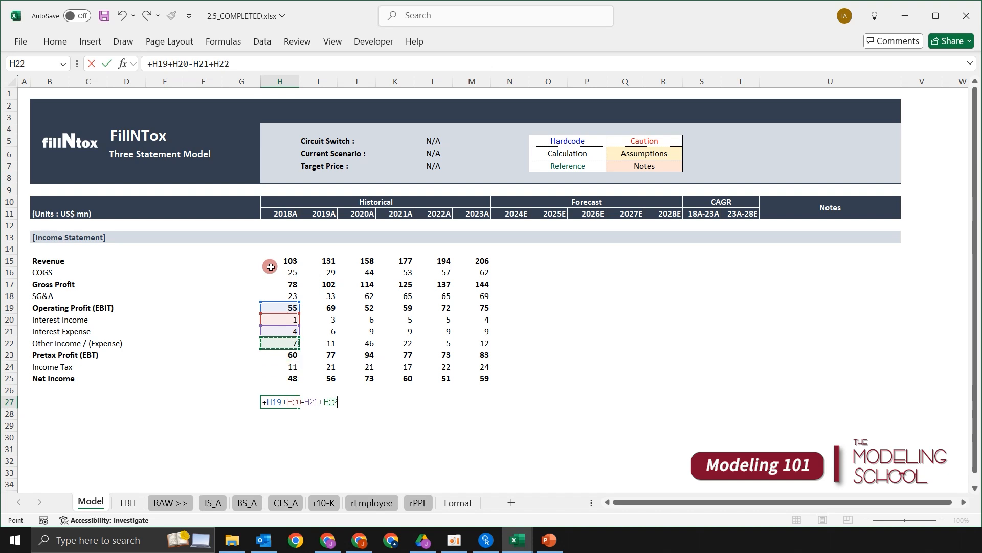
pyautogui.press('Return')
pyautogui.press('Up')
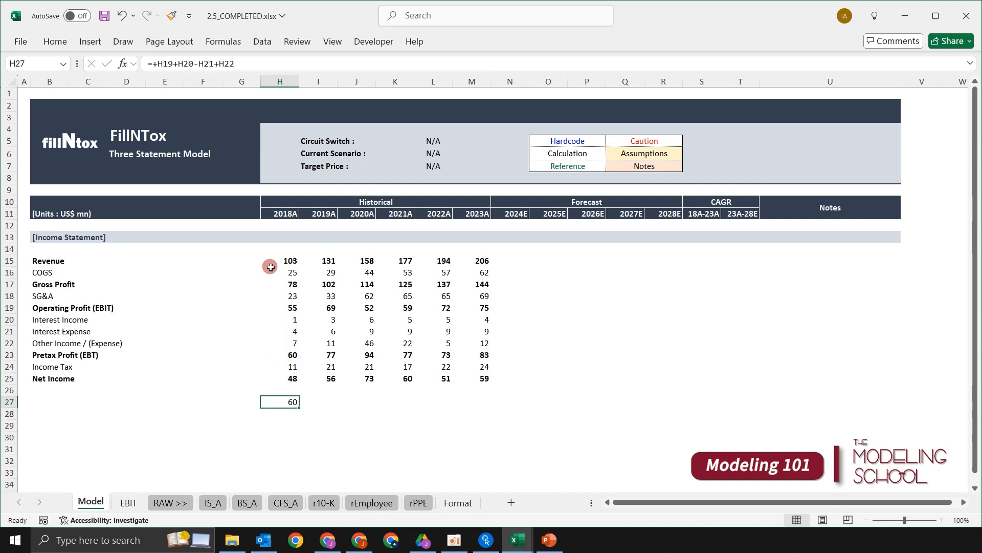
# - Compare the H27 check with the Pretax Profit (EBT) row and extend its formula through 2023A in M27
pyautogui.hotkey('shift', 'space')
pyautogui.press('Up')
pyautogui.press('Up')
pyautogui.press('Up')
pyautogui.press('Up')
pyautogui.hotkey('shift', 'space')
pyautogui.press('Down')
pyautogui.press('Down')
pyautogui.press('Down')
pyautogui.press('Down')
pyautogui.hotkey('shift', 'Right')
pyautogui.hotkey('shift', 'Right')
pyautogui.hotkey('shift', 'Right')
pyautogui.hotkey('shift', 'Right')
pyautogui.hotkey('shift', 'Right')
pyautogui.hotkey('ctrl', 'r')
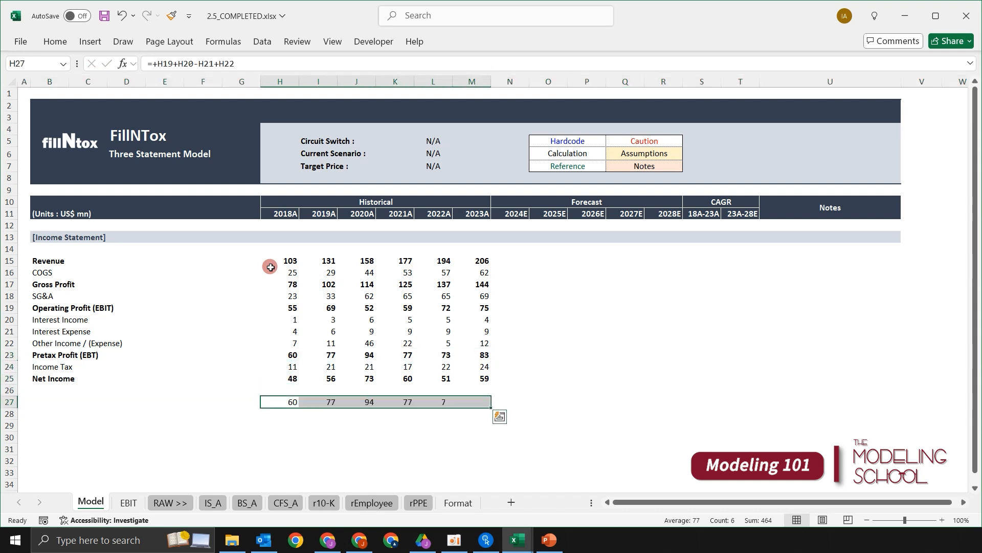
# - Delete the temporary check formulas in H27:M27 and go back to the 2018A Pretax Profit (EBT) cell H23
pyautogui.press('Delete')
pyautogui.press('Up')
pyautogui.press('Up')
pyautogui.press('Up')
pyautogui.press('Up')
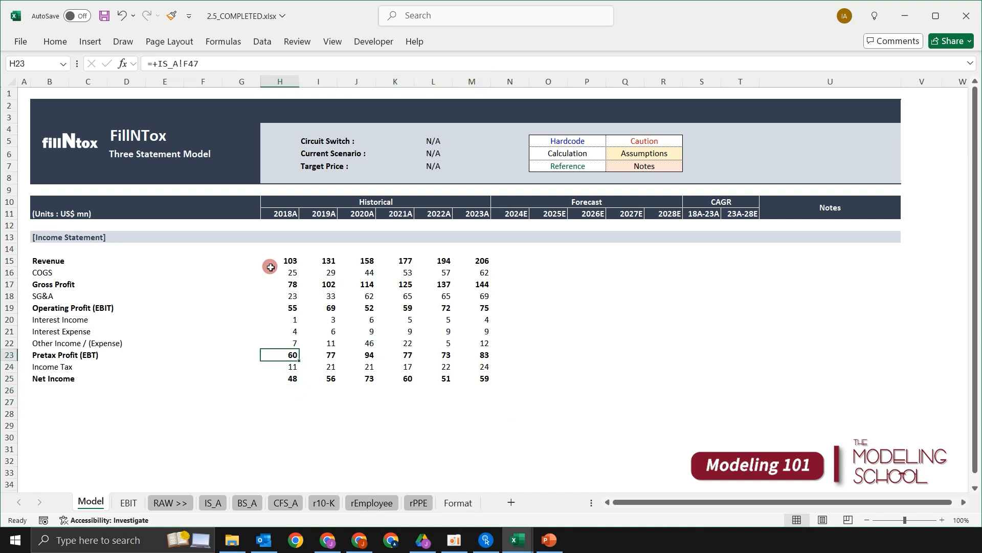
# - Return to cell A1 of the Model sheet and save the workbook
pyautogui.press('Up')
pyautogui.press('Up')
pyautogui.press('Up')
pyautogui.press('Up')
pyautogui.press('Up')
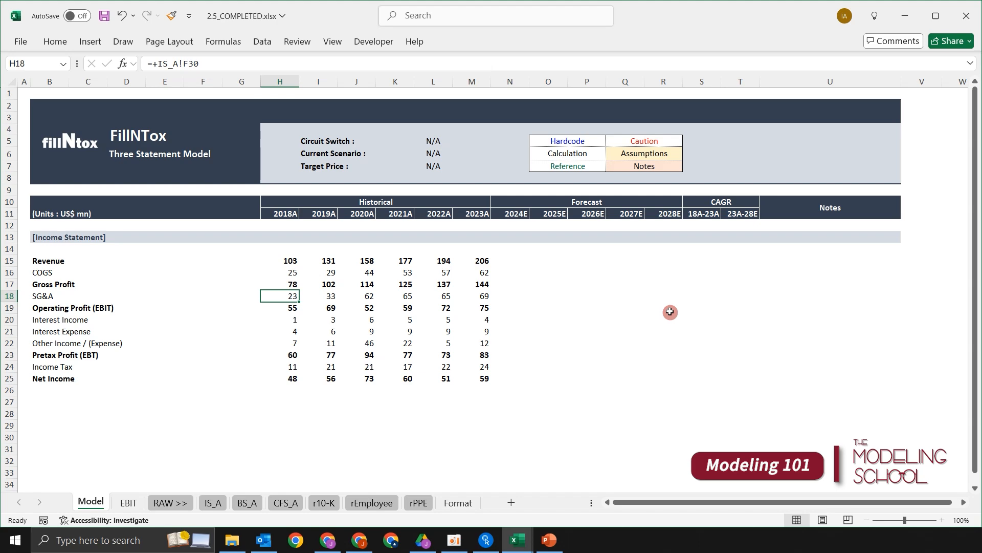
pyautogui.scroll(-1, 726, 311)
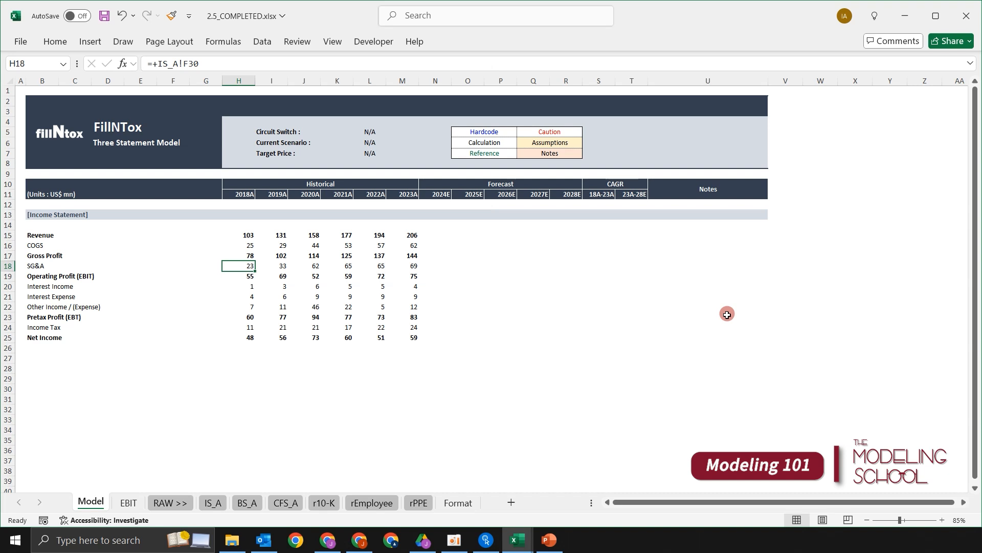
pyautogui.press('Up')
pyautogui.press('Up')
pyautogui.press('Up')
pyautogui.press('Up')
pyautogui.press('Up')
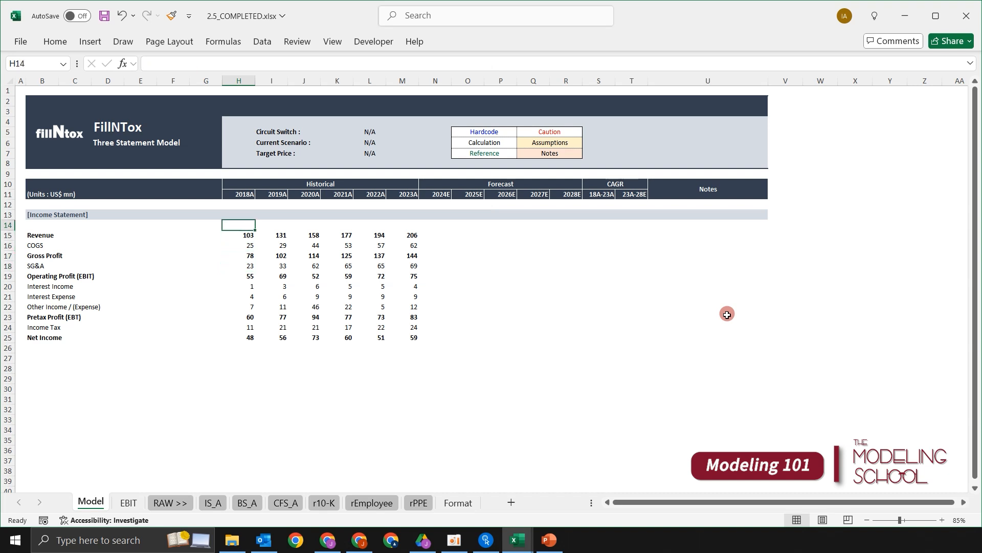
pyautogui.hotkey('ctrl', 'Home')
pyautogui.hotkey('ctrl', 's')
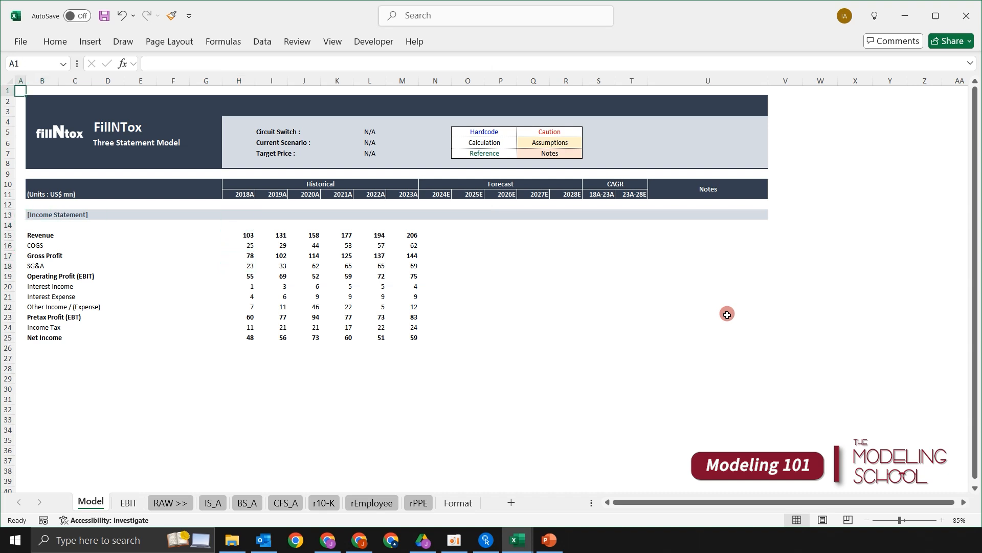